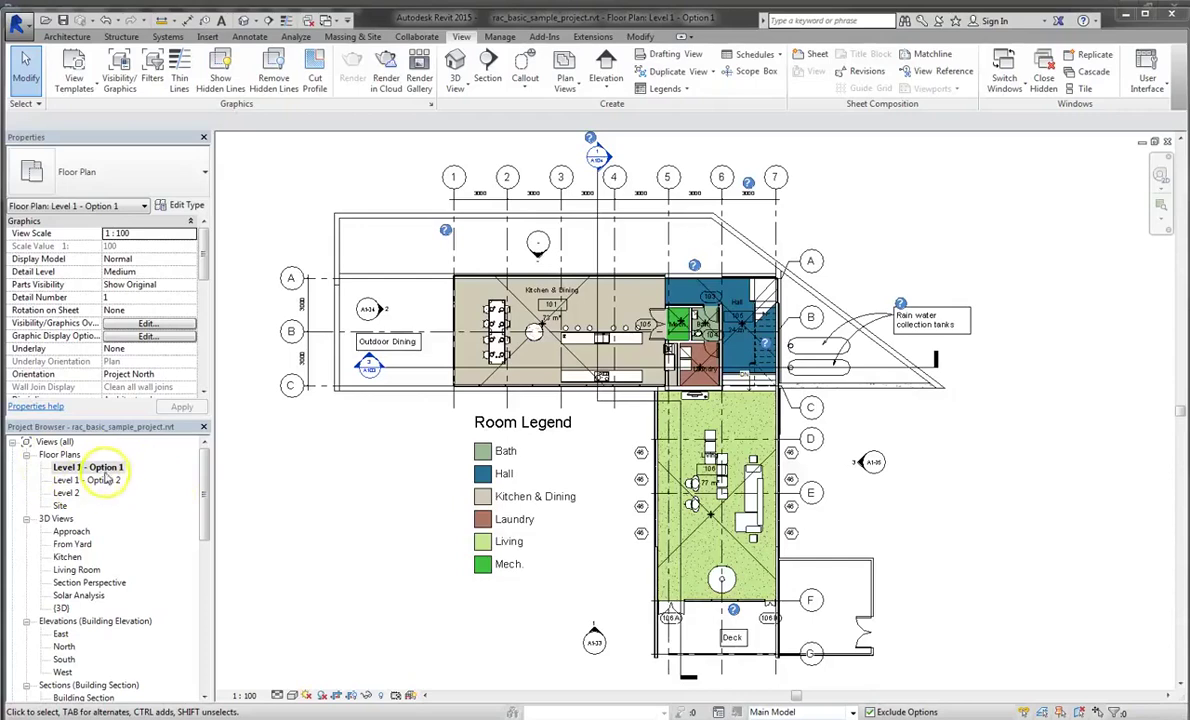
Check in Visibility/Graphic Overrides which design option the Level 1 - Option 1 plan displays
double_click(101, 484)
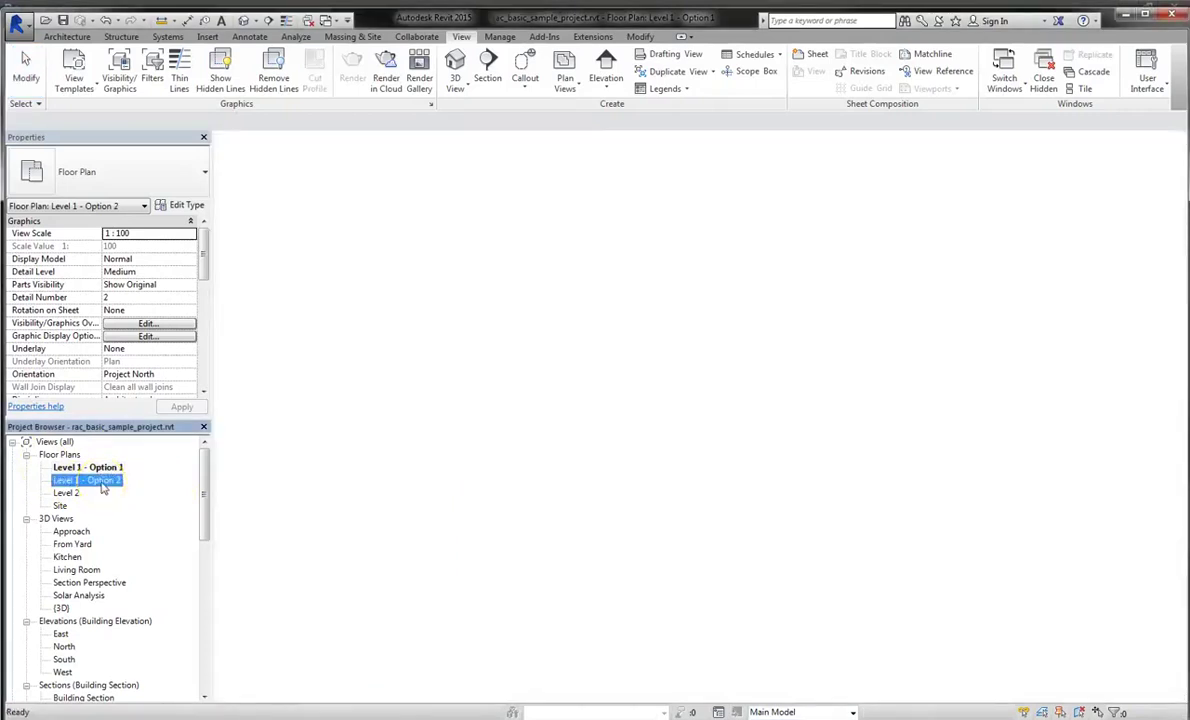
double_click(100, 467)
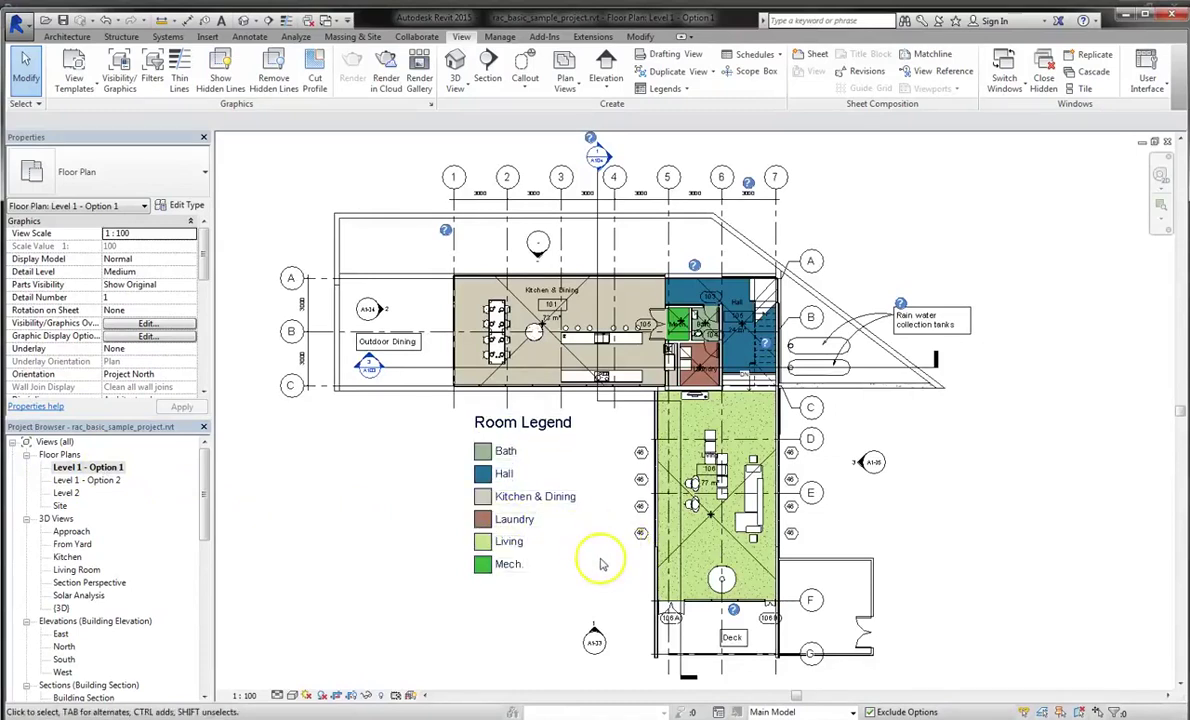
key(v)
key(v)
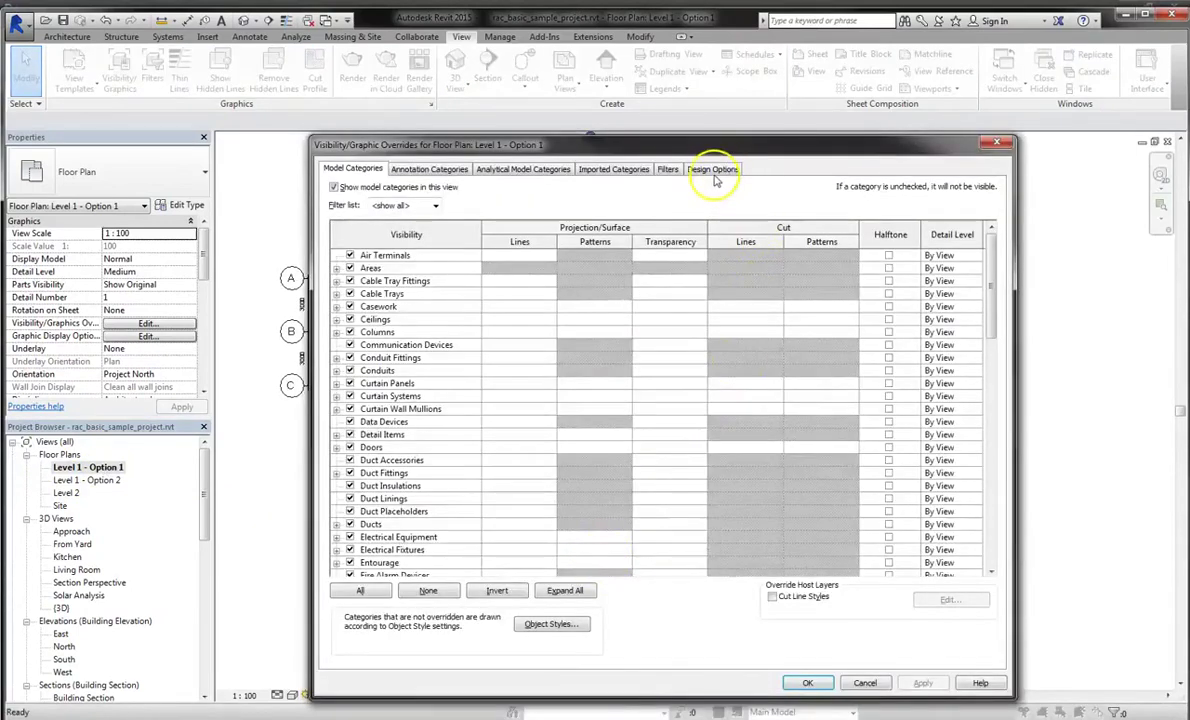
click(712, 170)
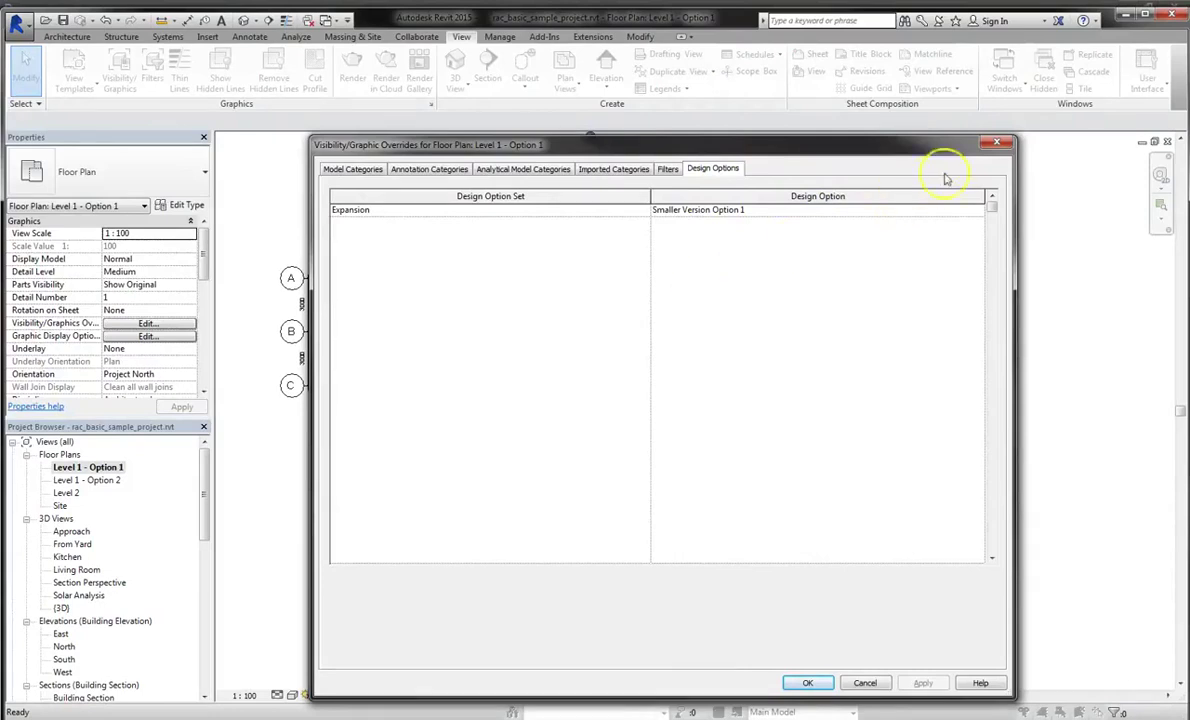
click(995, 147)
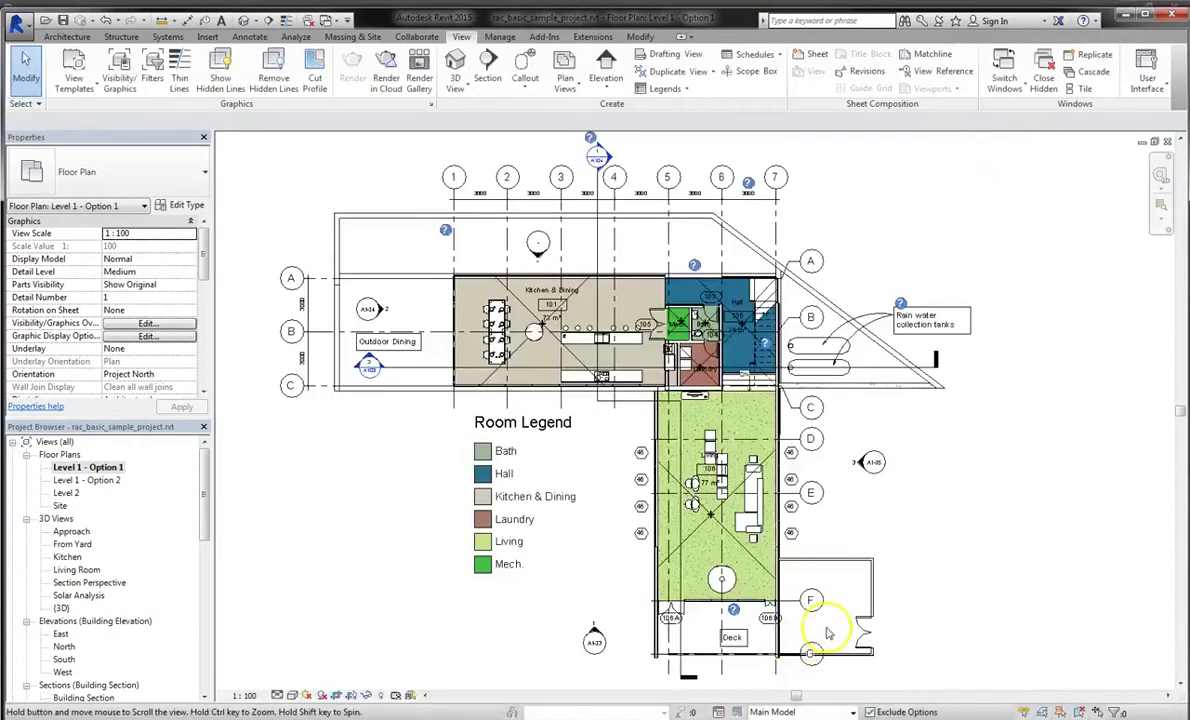
middle_drag(834, 636, 826, 617)
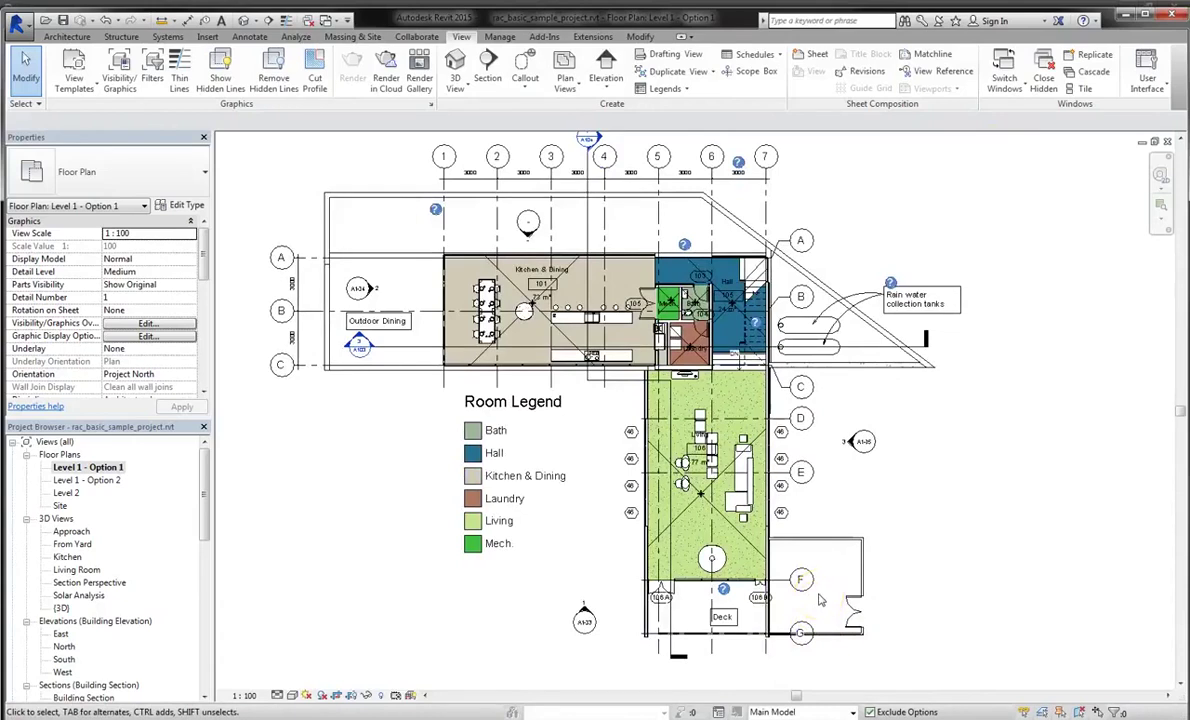
click(806, 586)
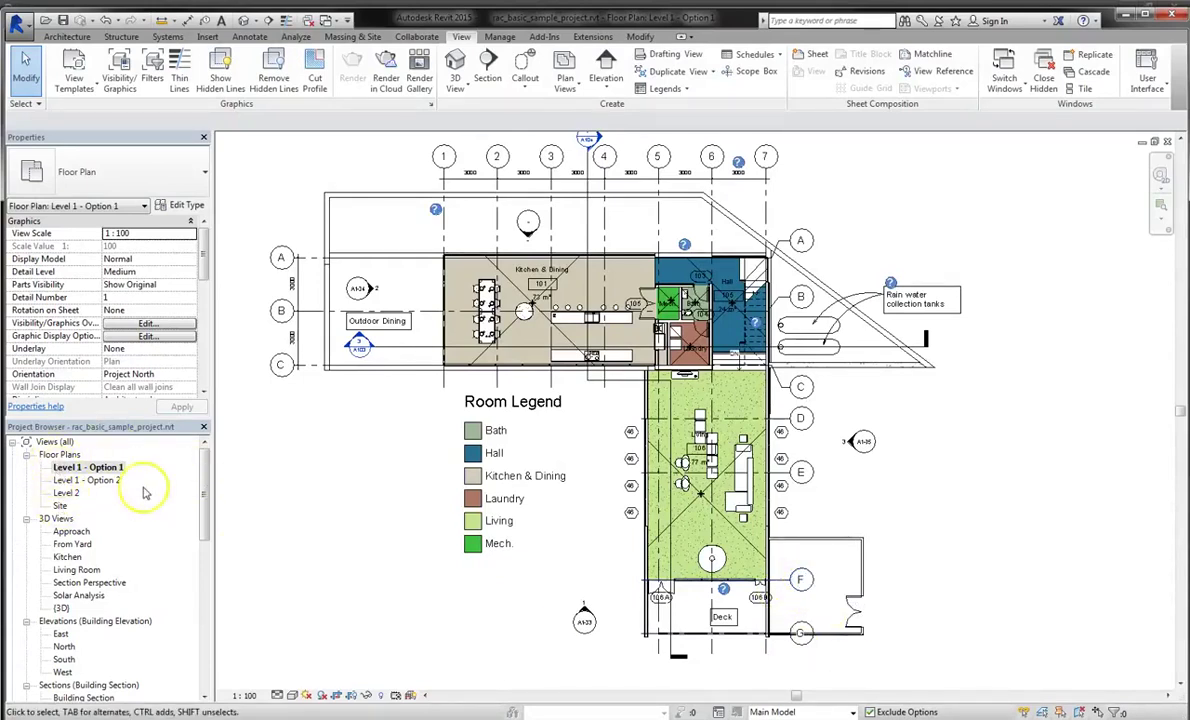
With Smaller Version Option 1 active, place a room in the walled space beside the Deck
click(817, 712)
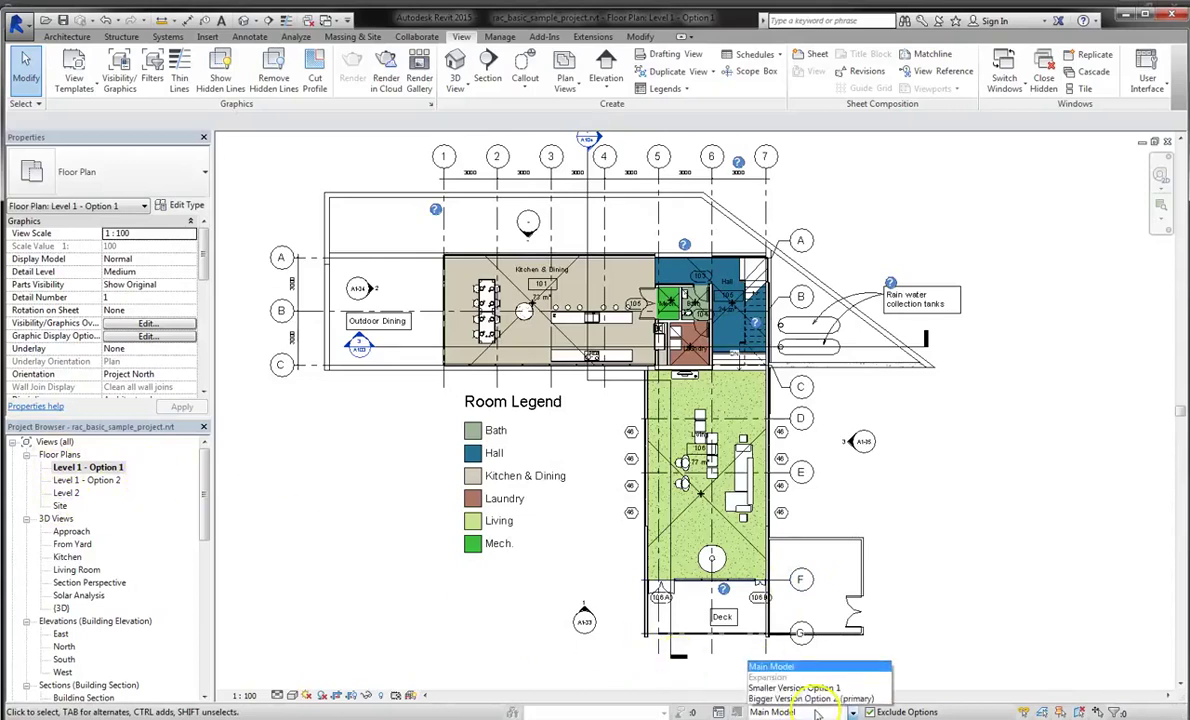
click(819, 689)
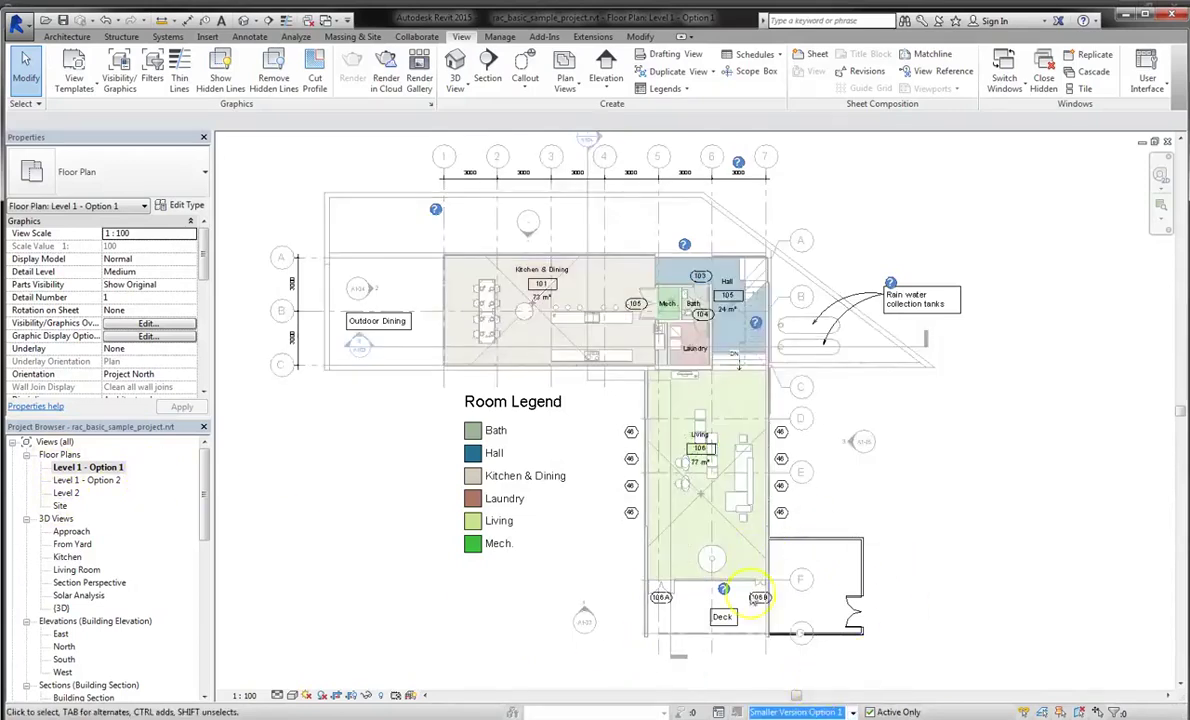
scroll(897, 630, up, 3)
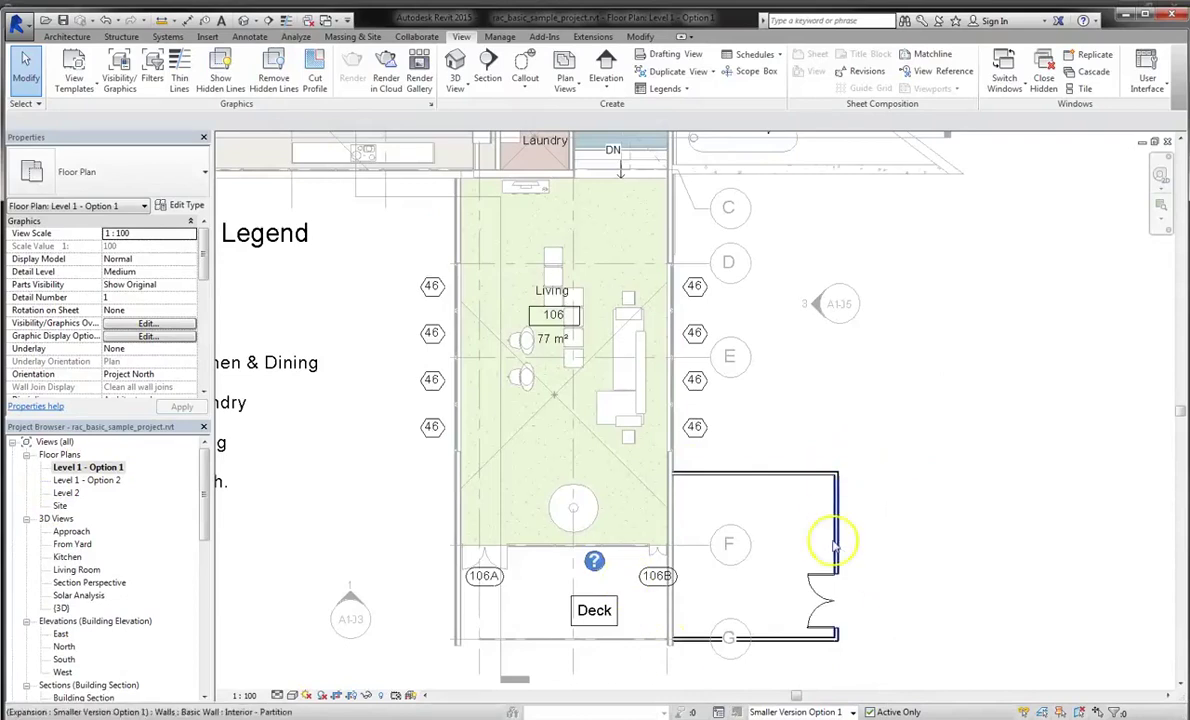
click(64, 37)
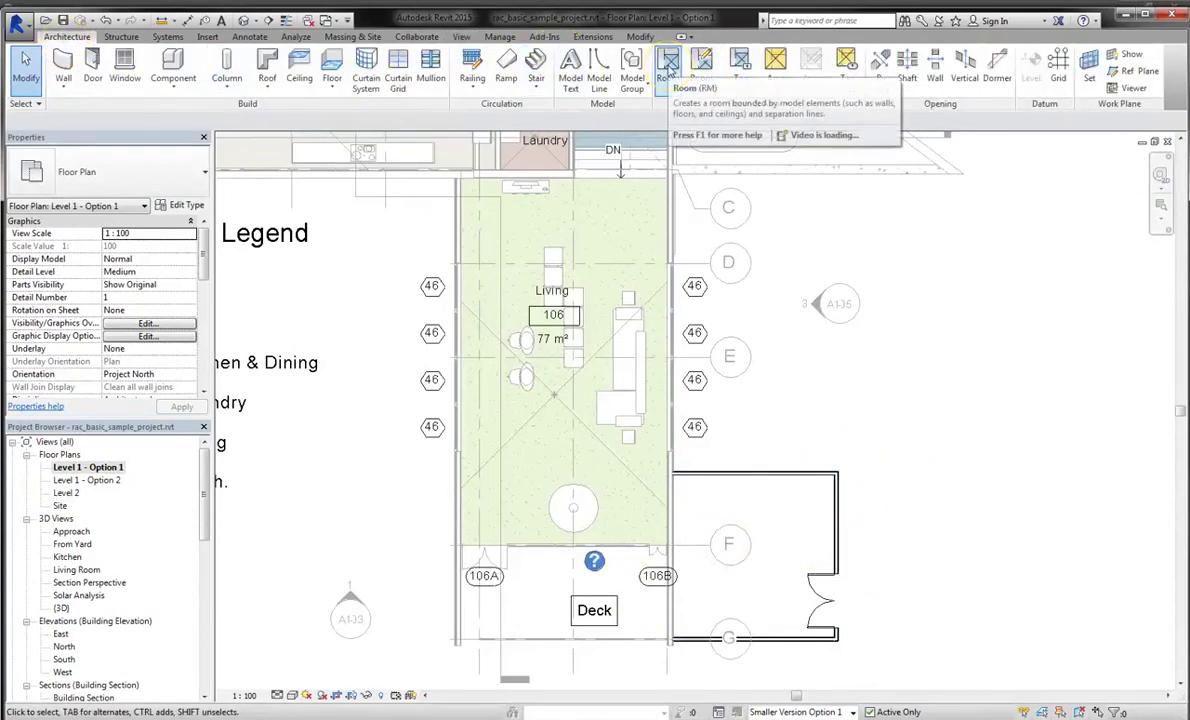
click(670, 65)
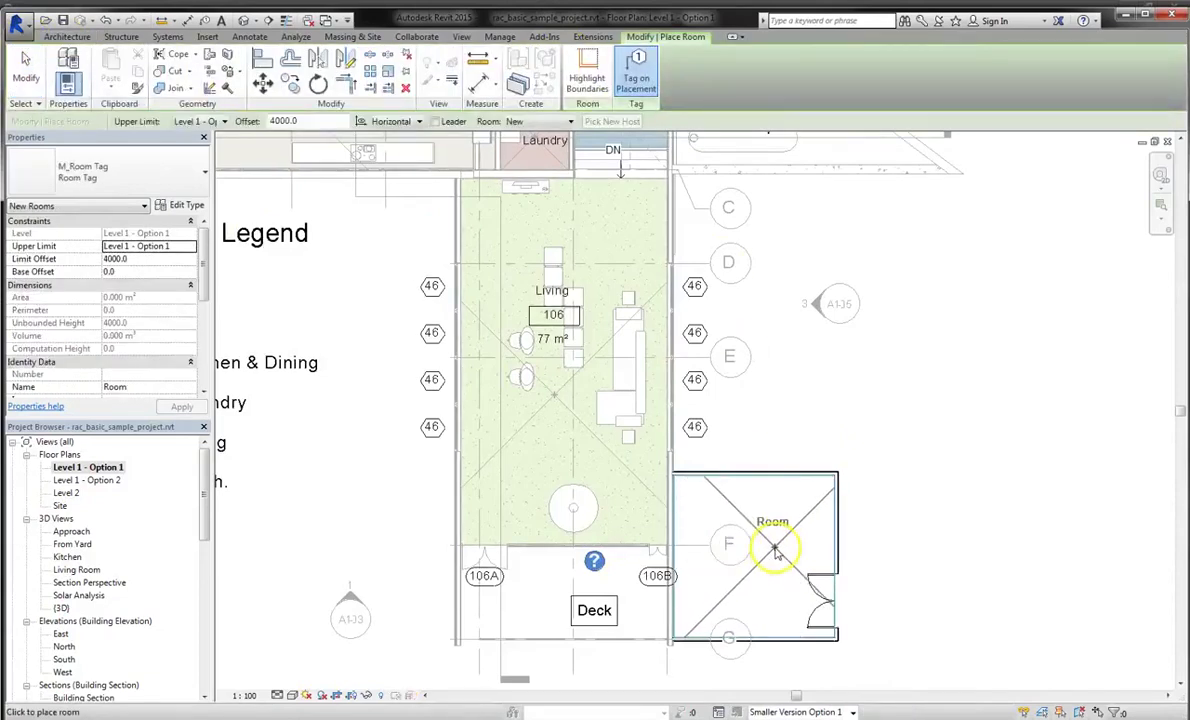
click(800, 485)
key(Escape)
key(Escape)
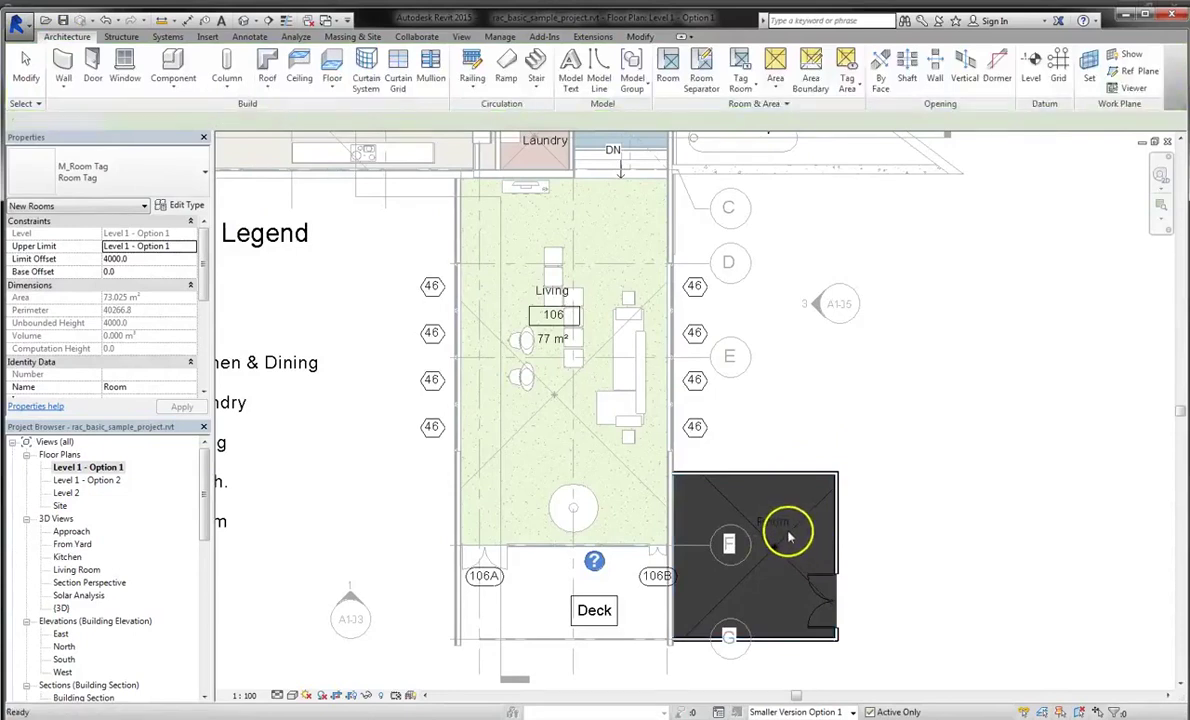
Change the new room's tag to Room Tag With Area, reading 209 and 27 m²
click(785, 530)
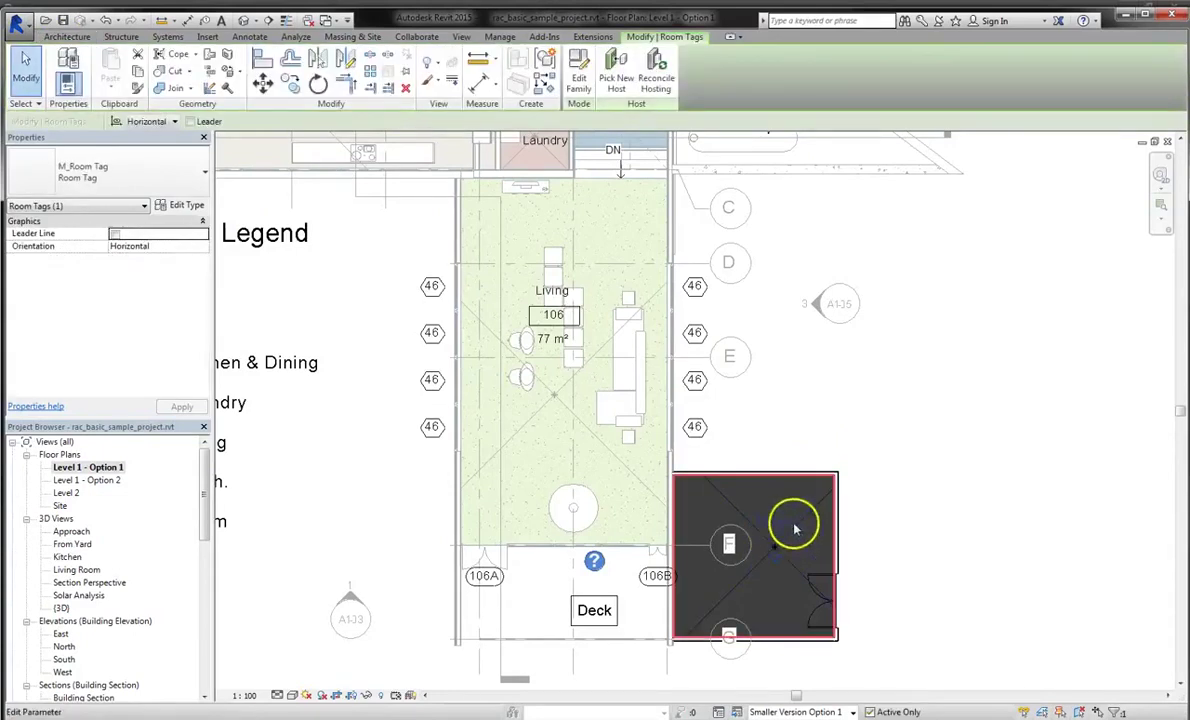
click(97, 168)
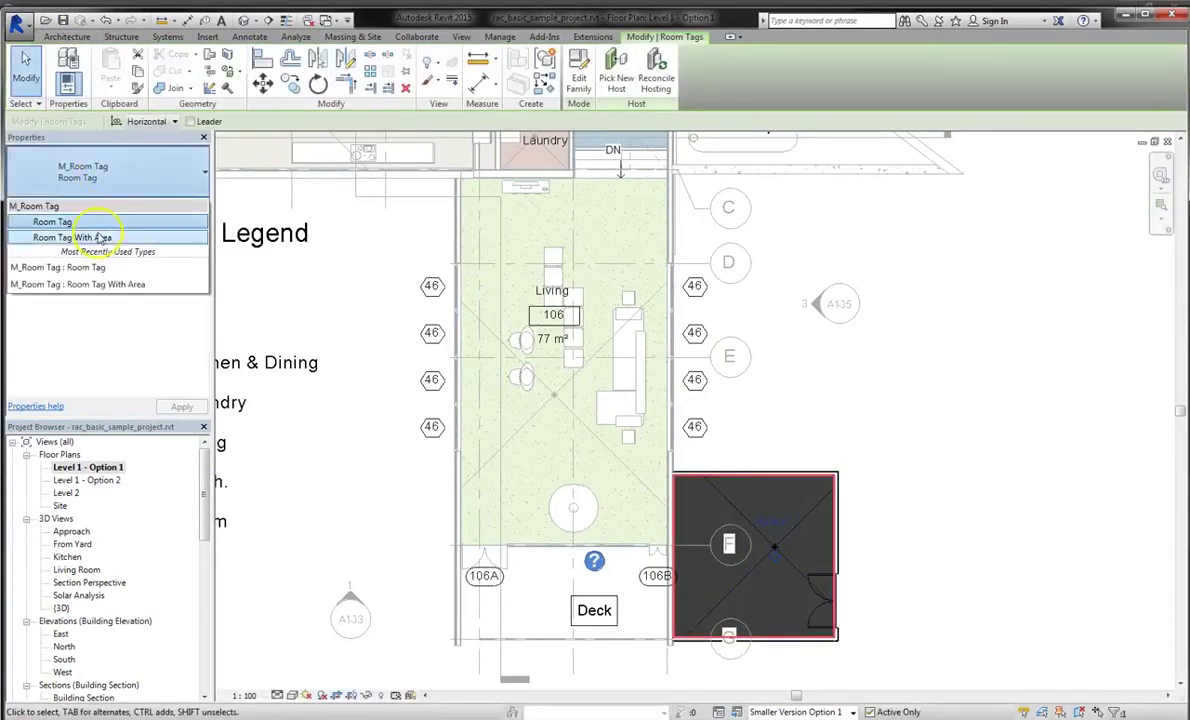
click(97, 237)
click(919, 560)
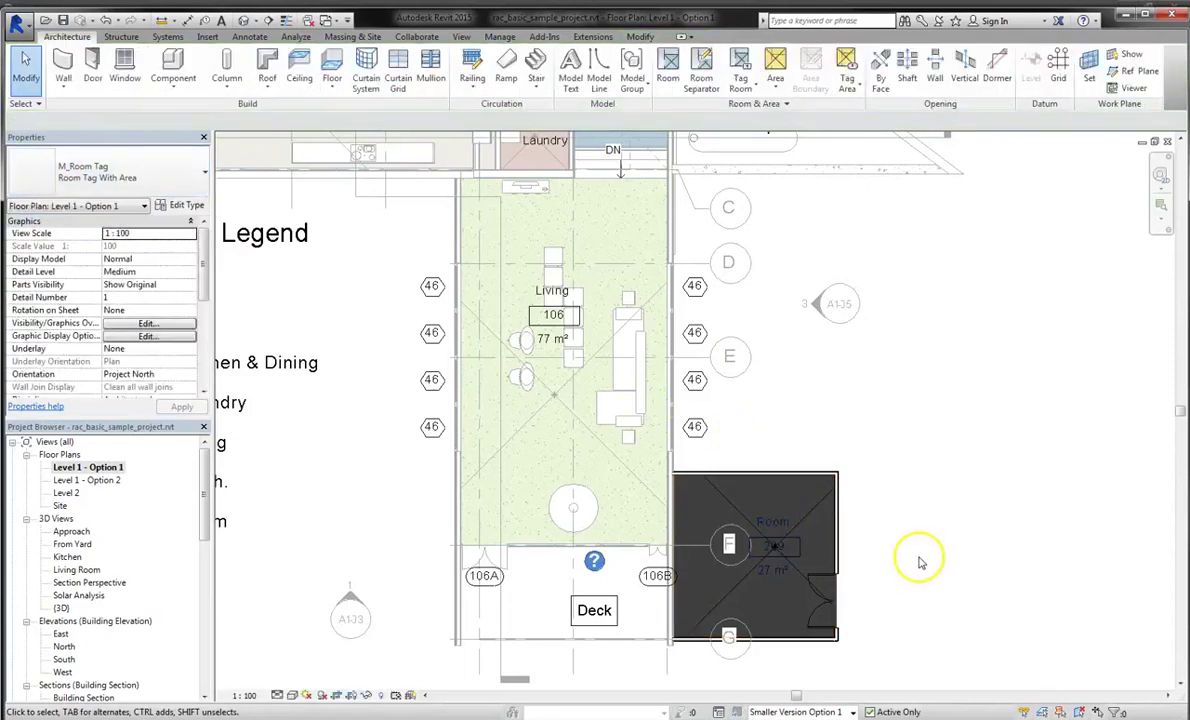
scroll(863, 569, up, 2)
Set the Project Units area format to square feet, so room 209 reads 287 SF
scroll(699, 457, up, 2)
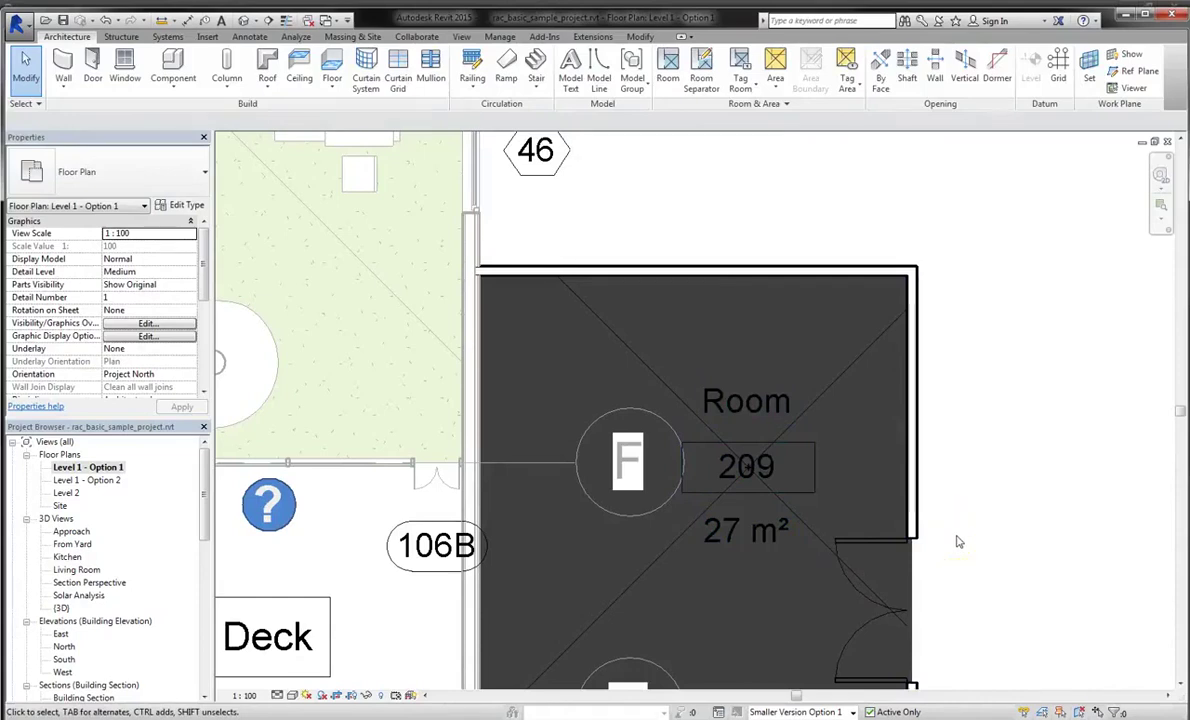
click(908, 496)
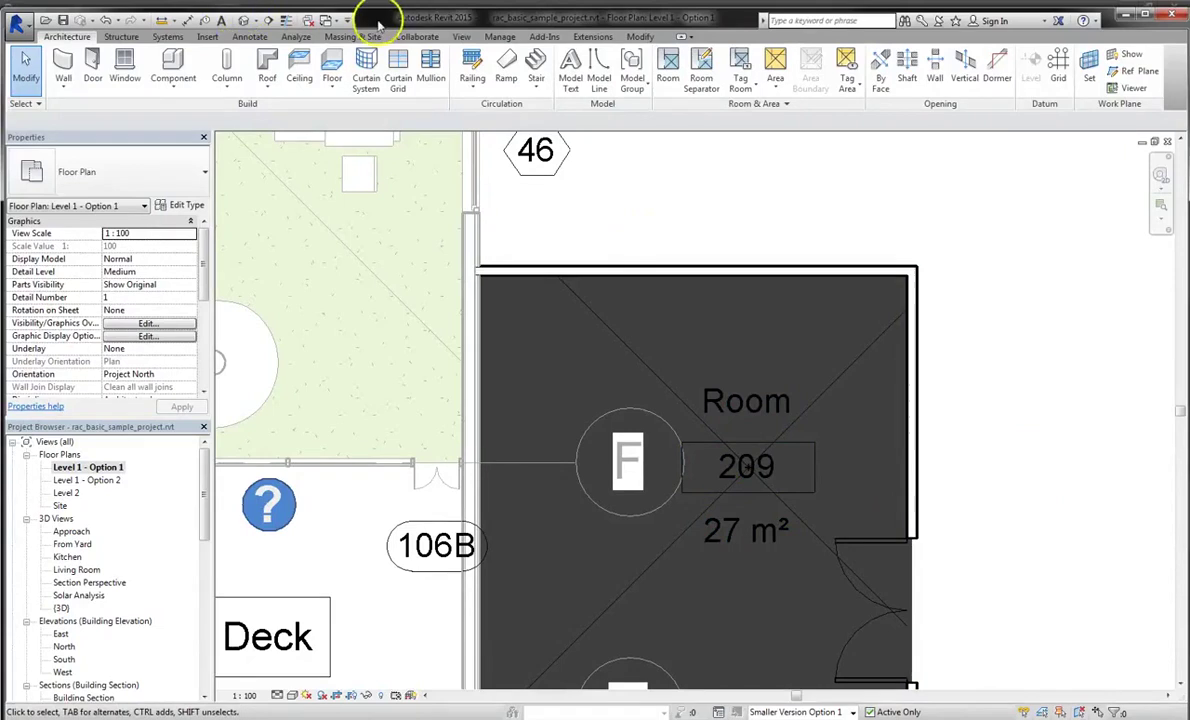
click(500, 36)
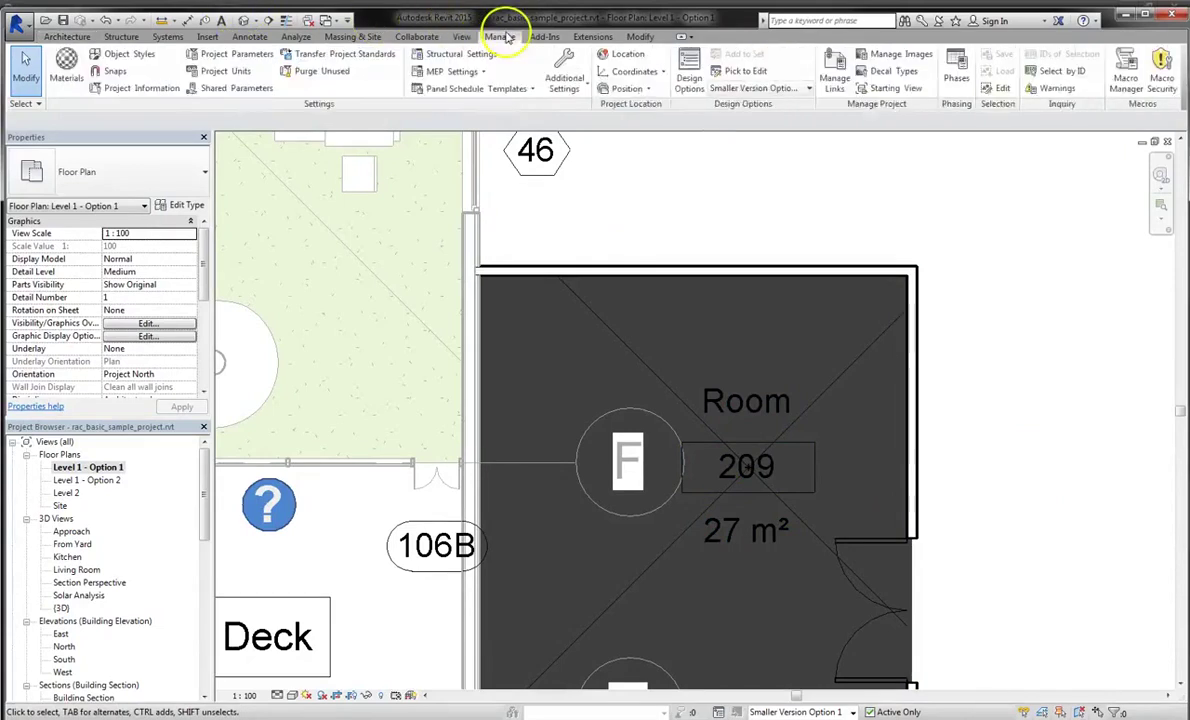
click(243, 78)
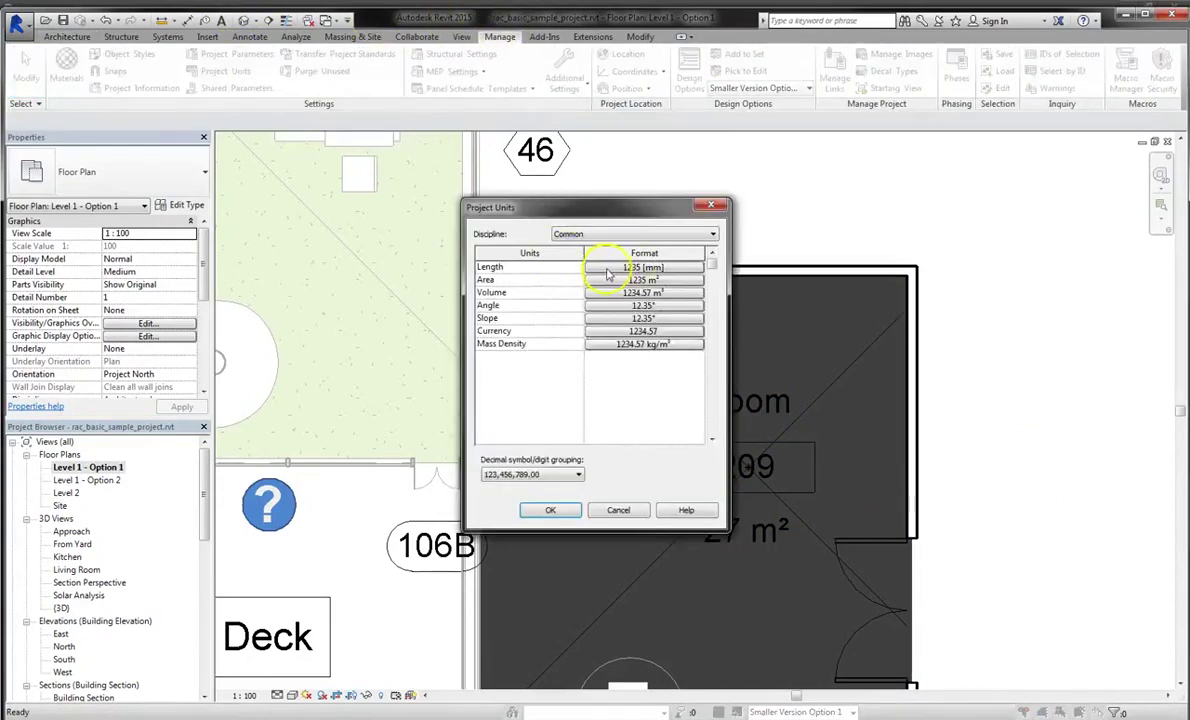
click(607, 270)
key(Escape)
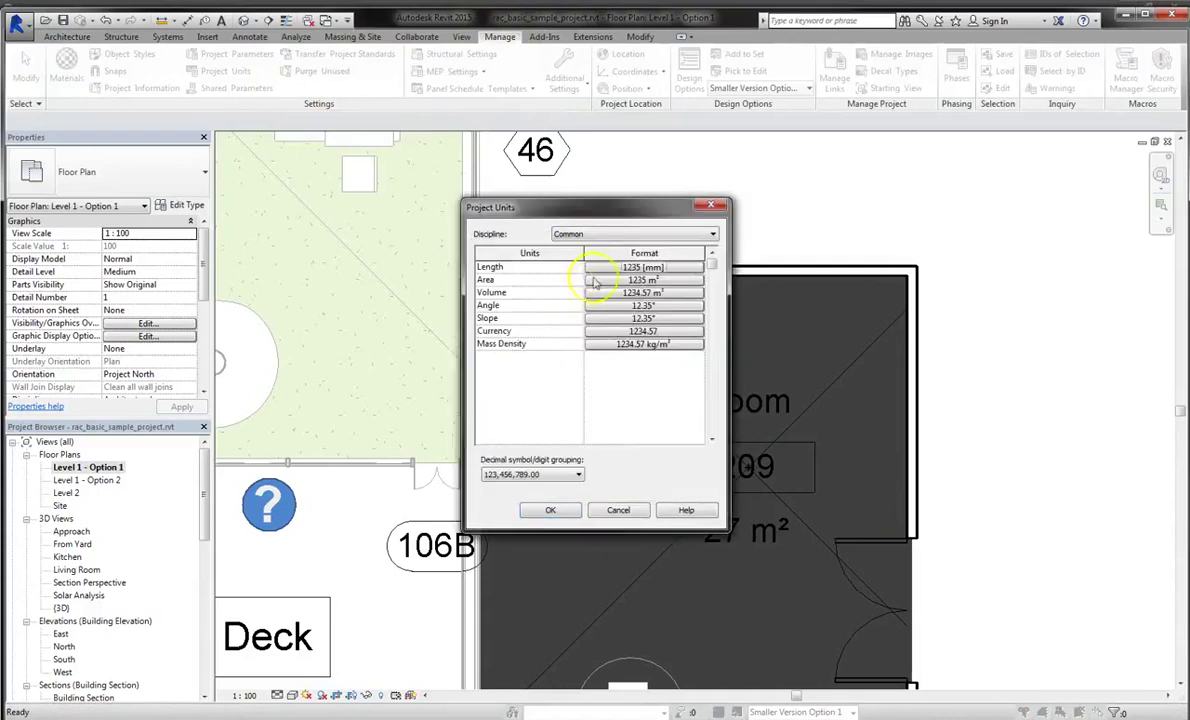
click(617, 281)
click(606, 293)
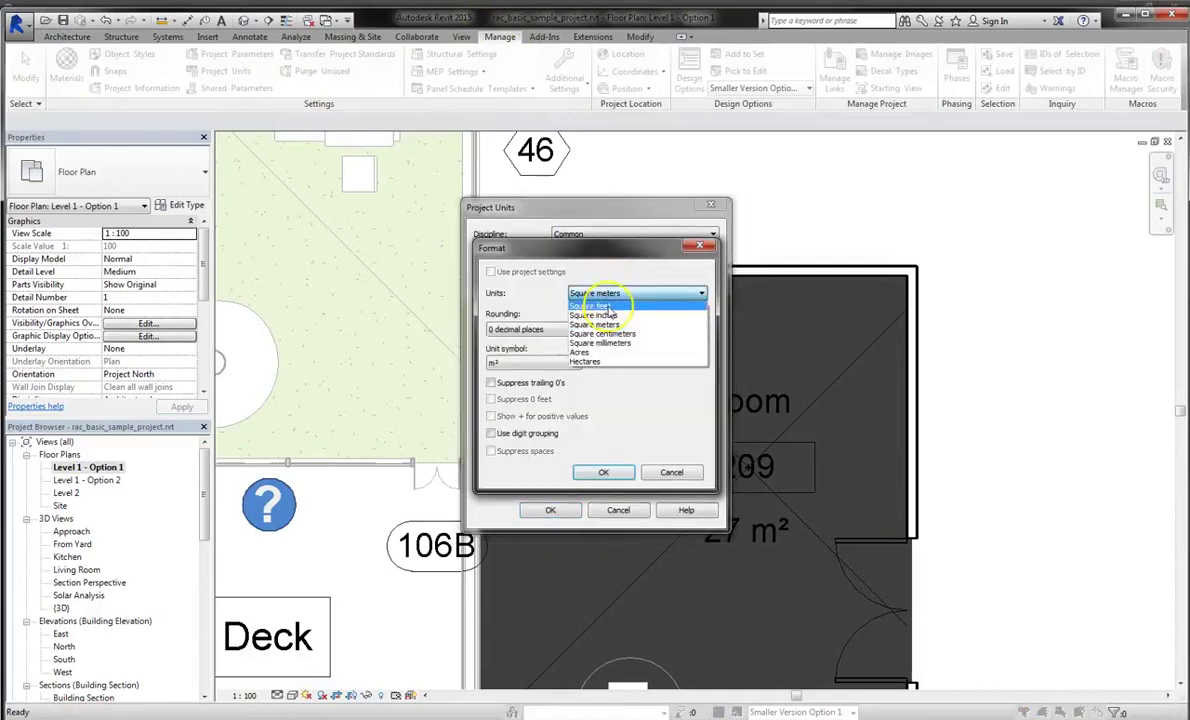
click(608, 305)
click(603, 472)
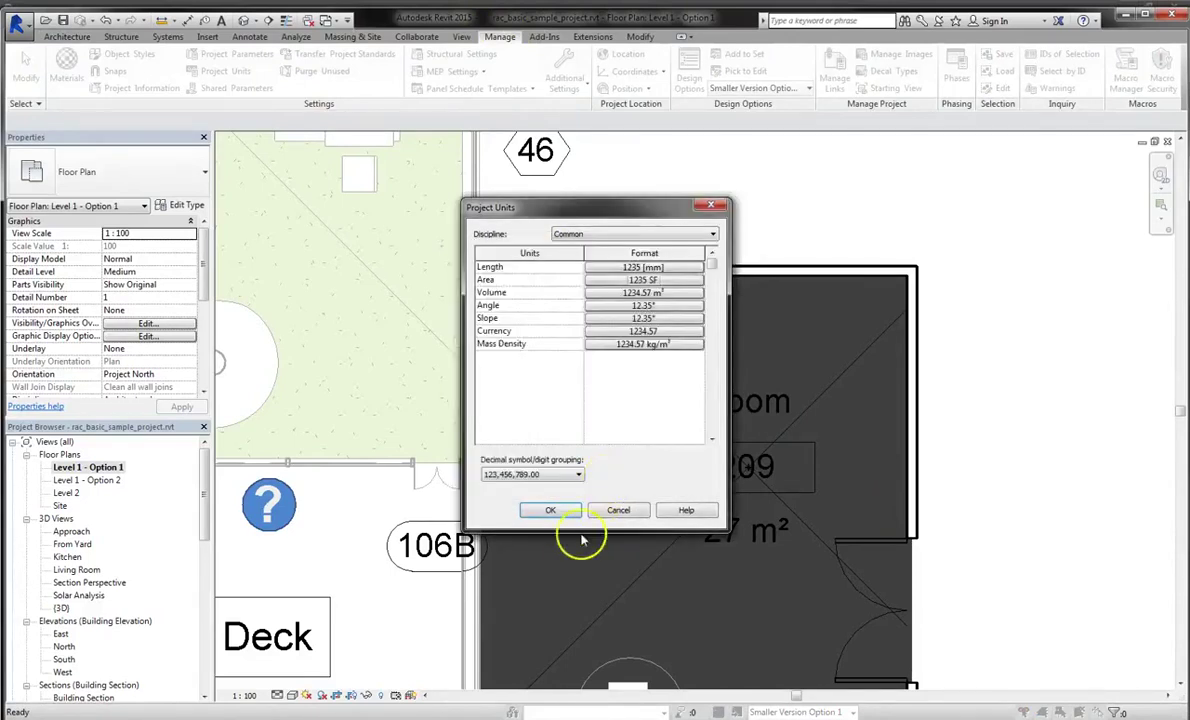
click(562, 511)
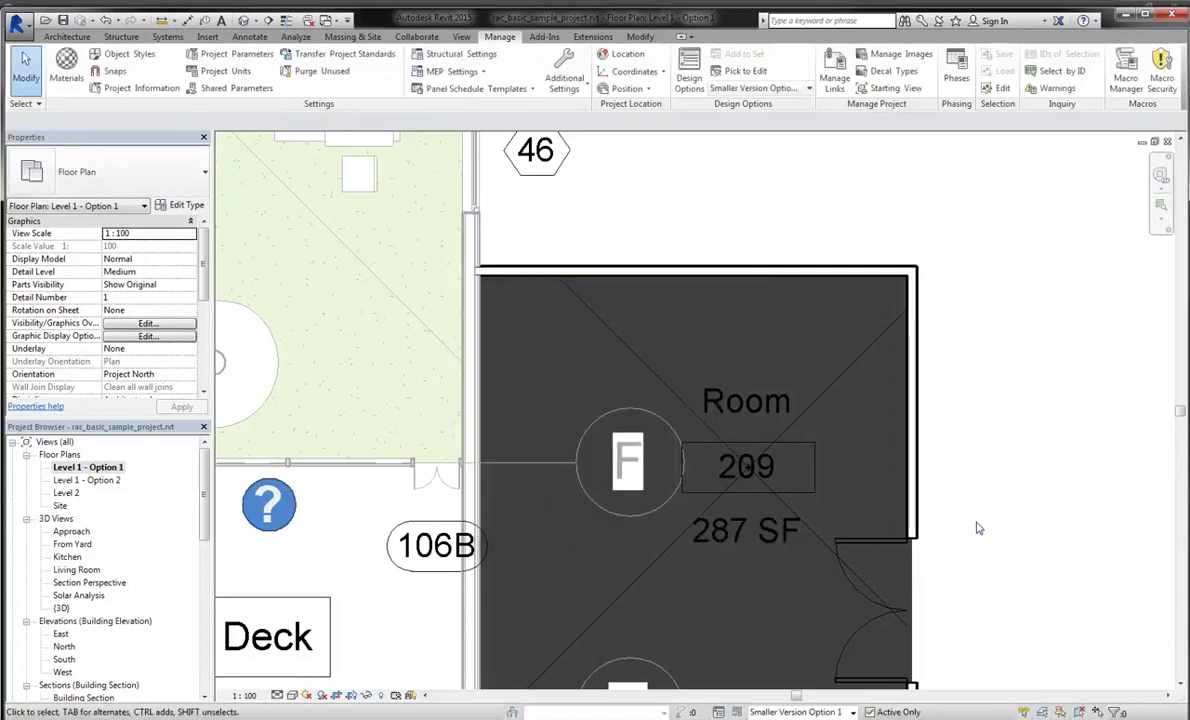
Return the active design option to Main Model and pick Level 1 - Option 2 in the Project Browser
scroll(978, 529, down, 2)
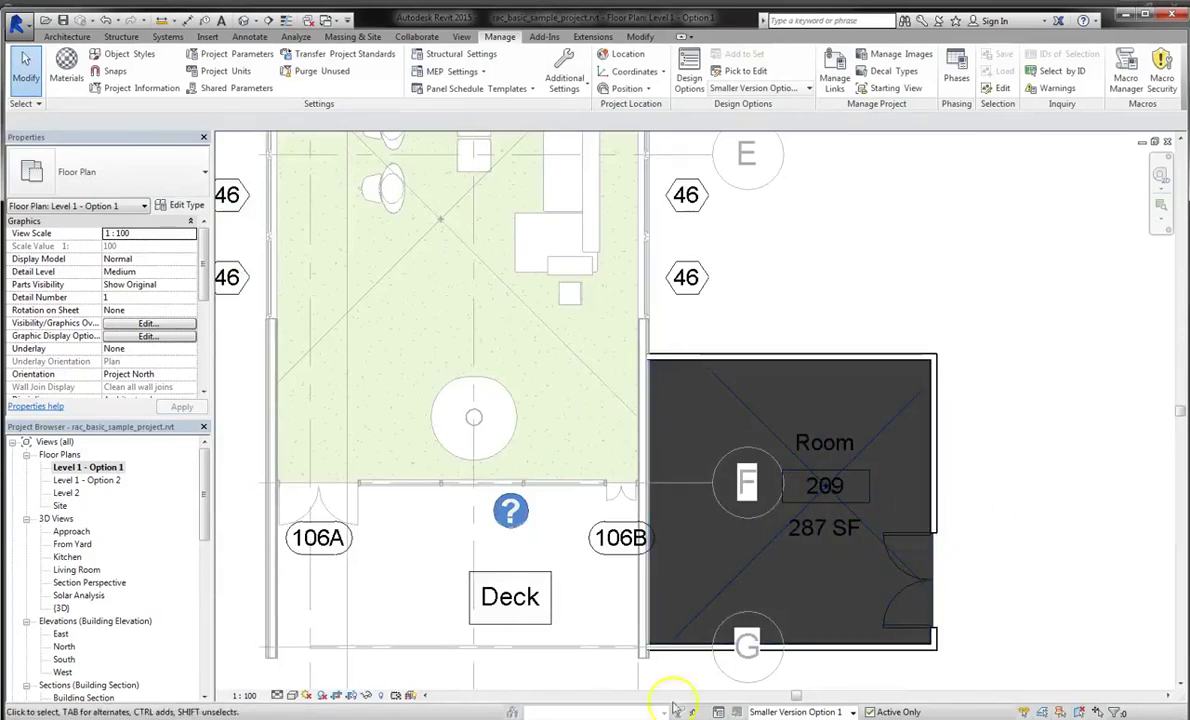
click(829, 712)
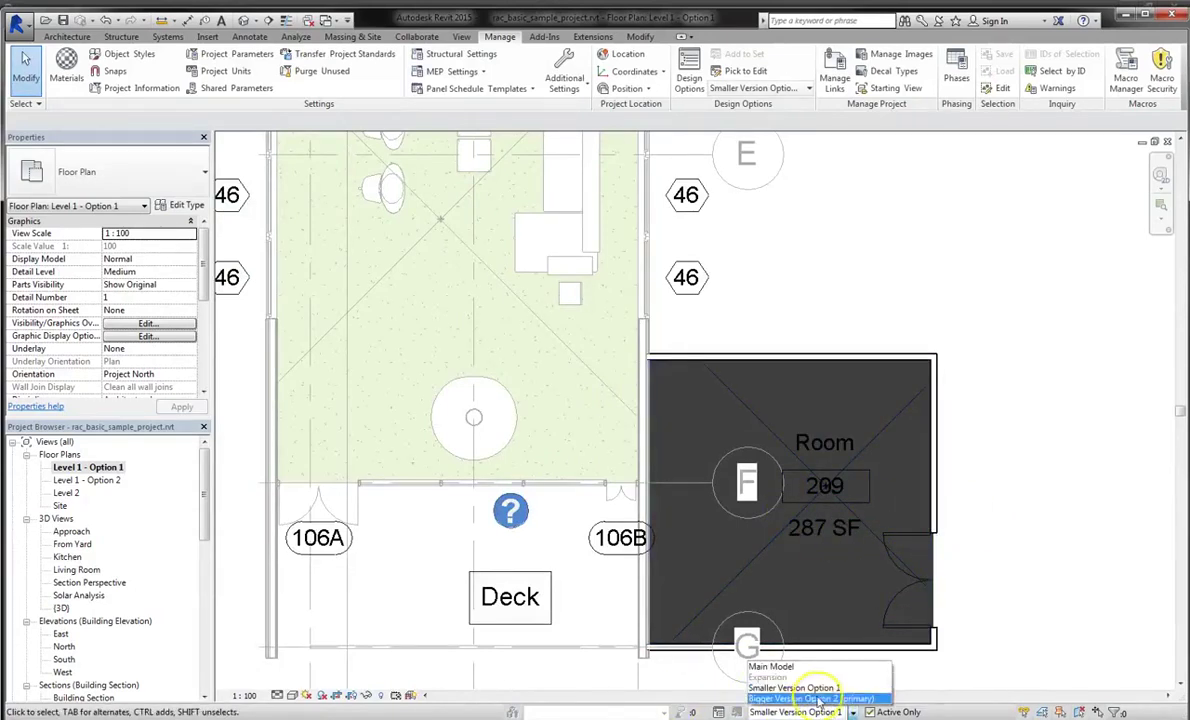
click(829, 698)
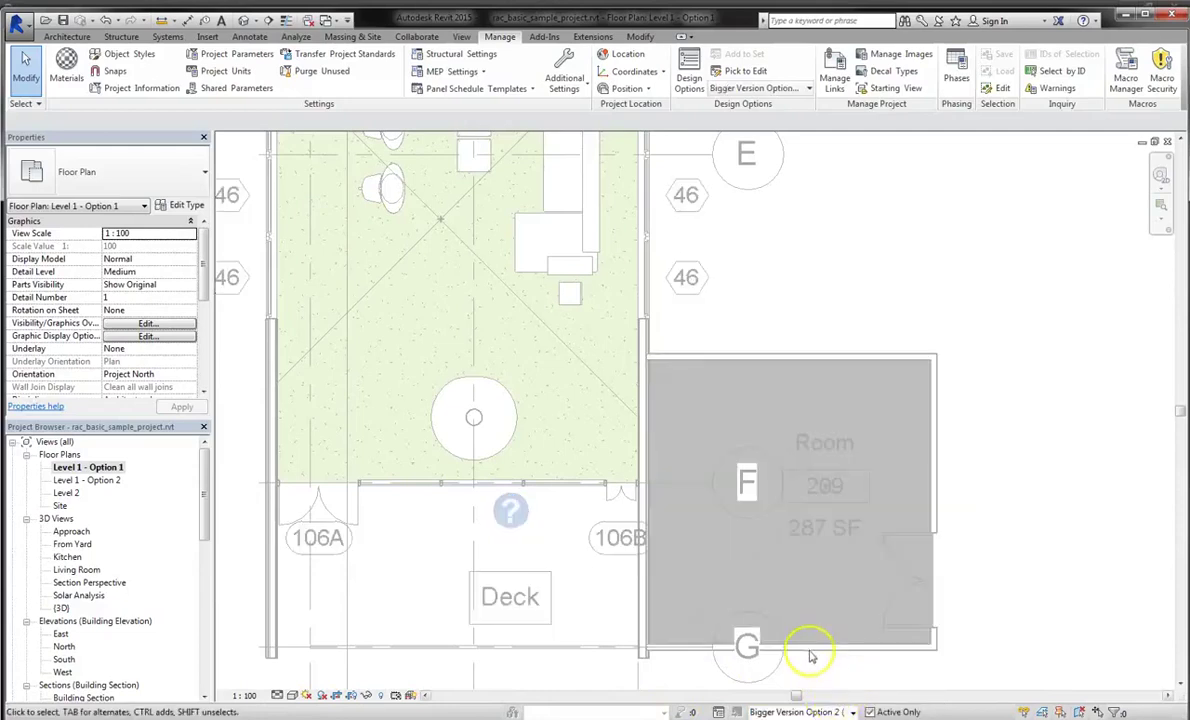
scroll(831, 600, down, 3)
right_click(863, 404)
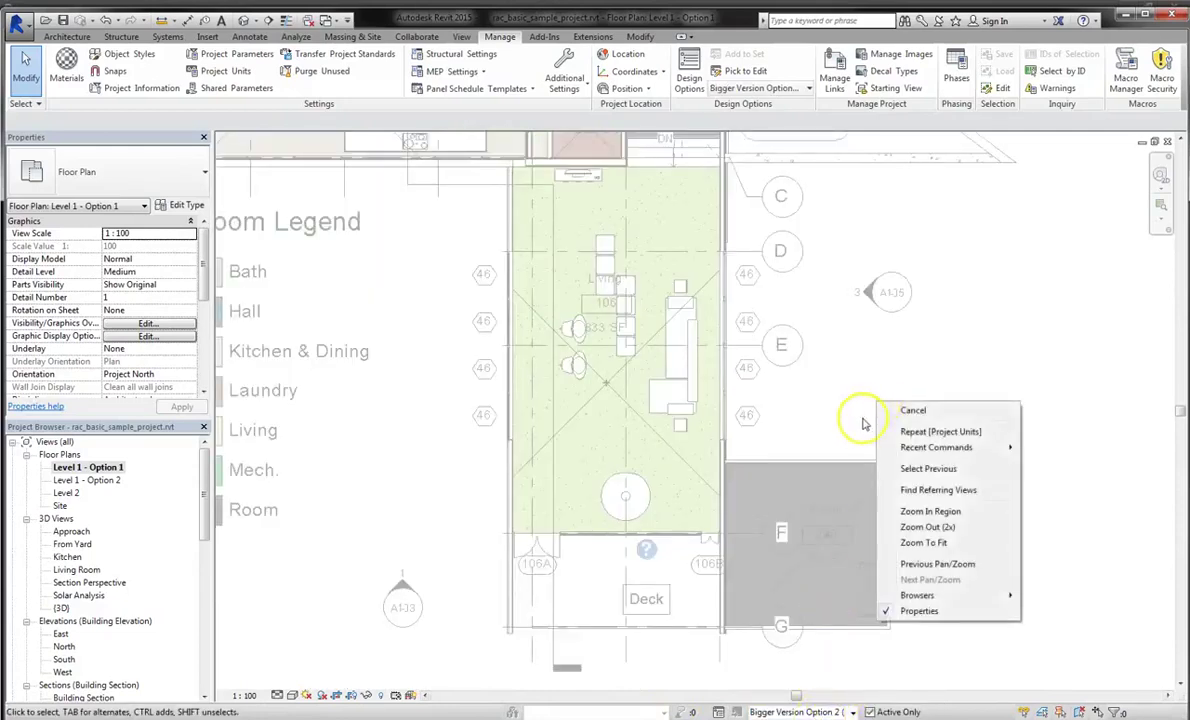
key(Escape)
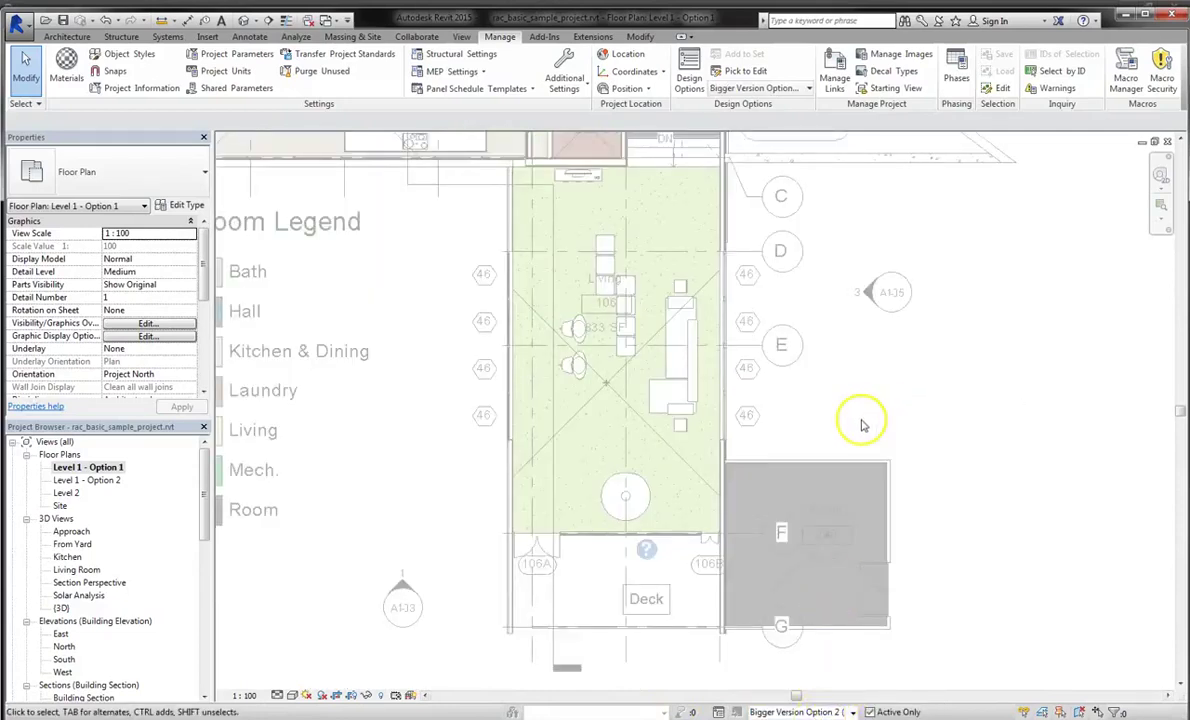
click(822, 710)
click(775, 662)
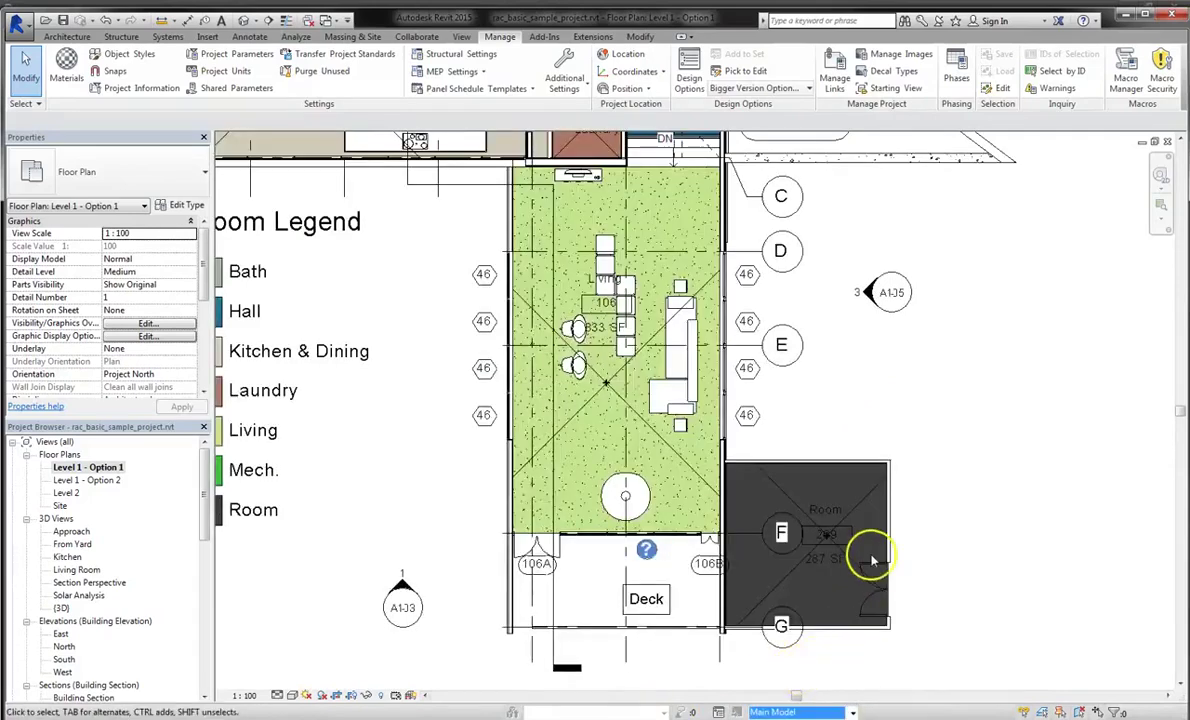
scroll(871, 562, down, 3)
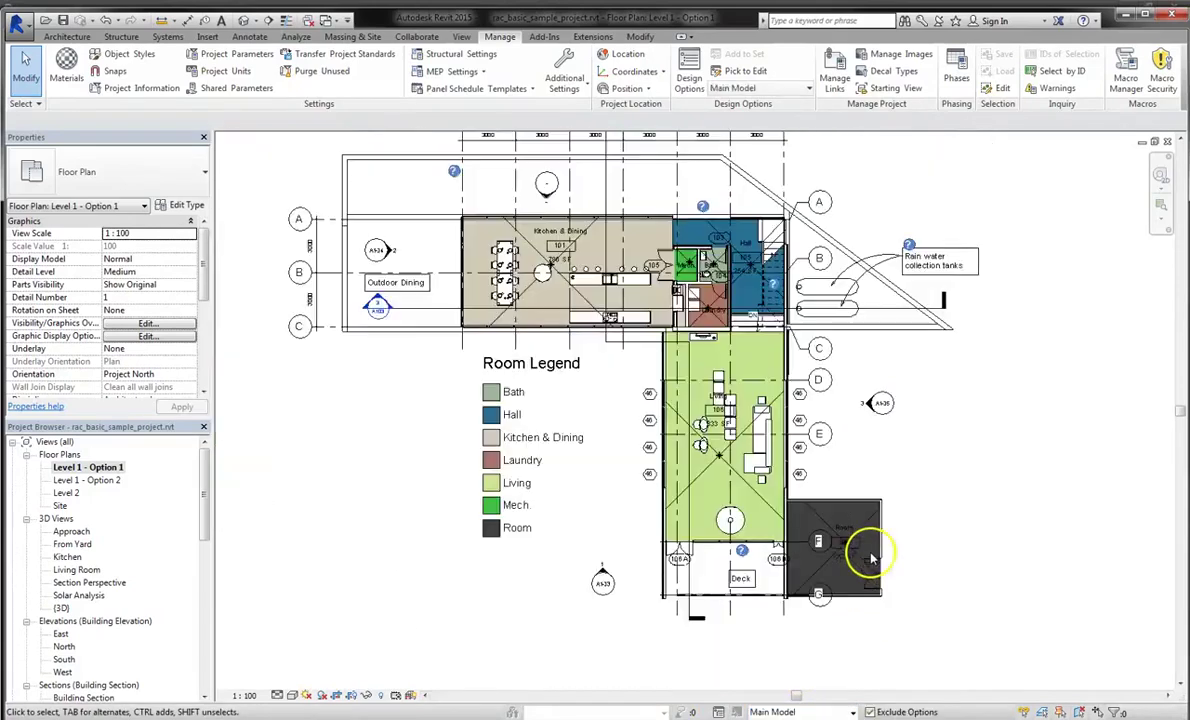
click(100, 482)
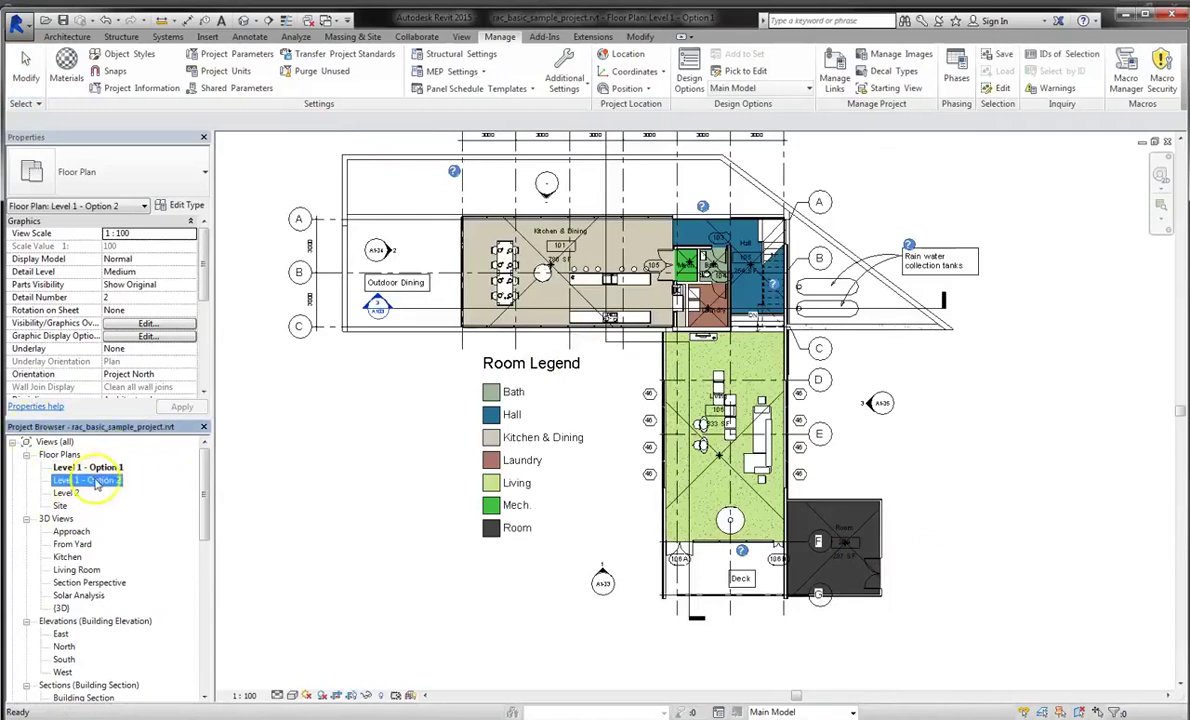
In Level 1 - Option 2, place a Bigger Version Option 2 room east of the Deck
double_click(100, 482)
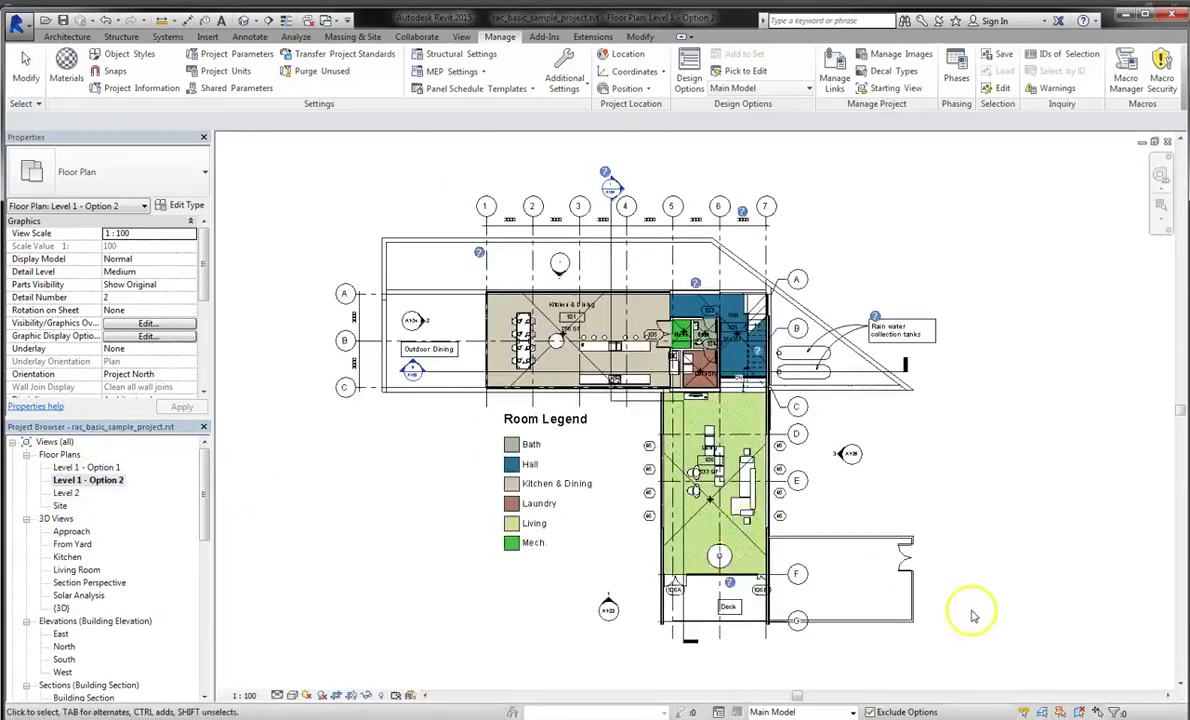
scroll(958, 608, up, 3)
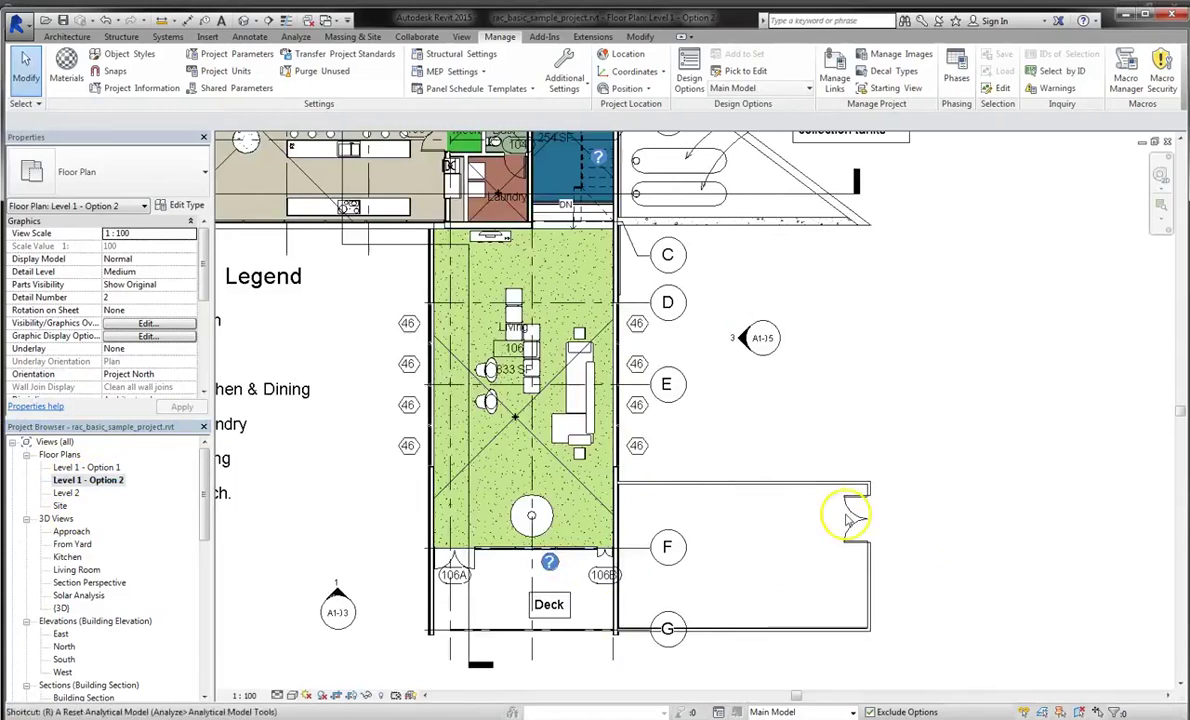
key(r)
key(m)
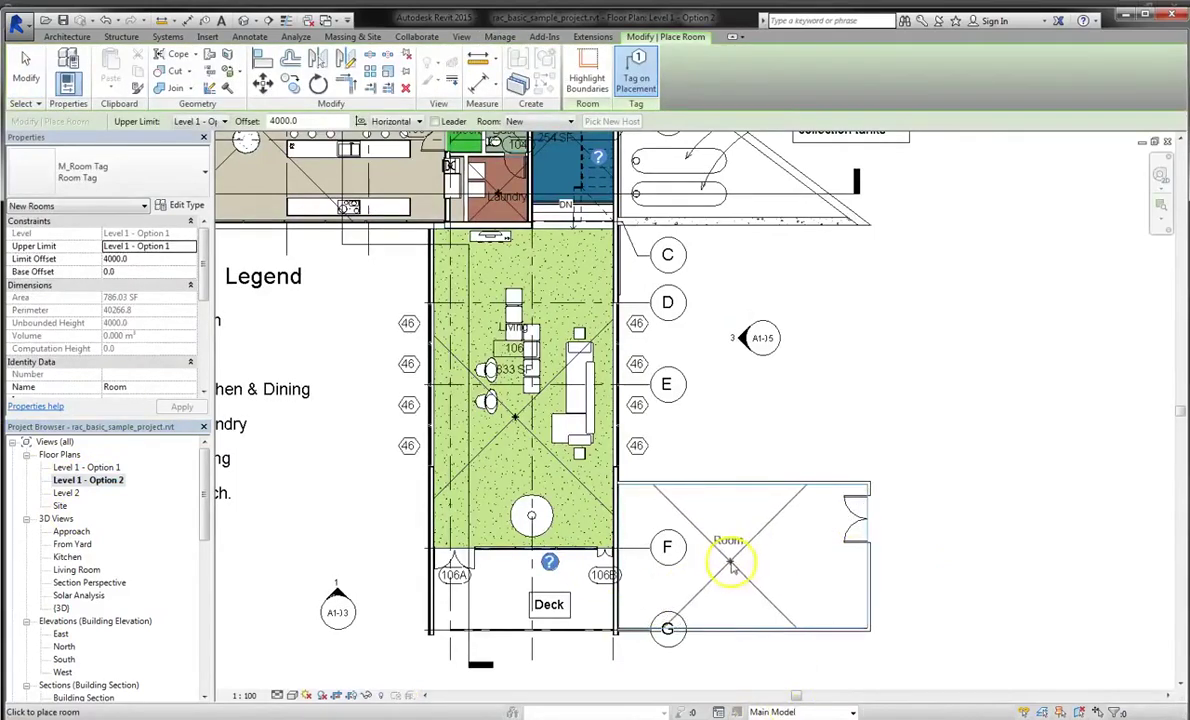
click(801, 709)
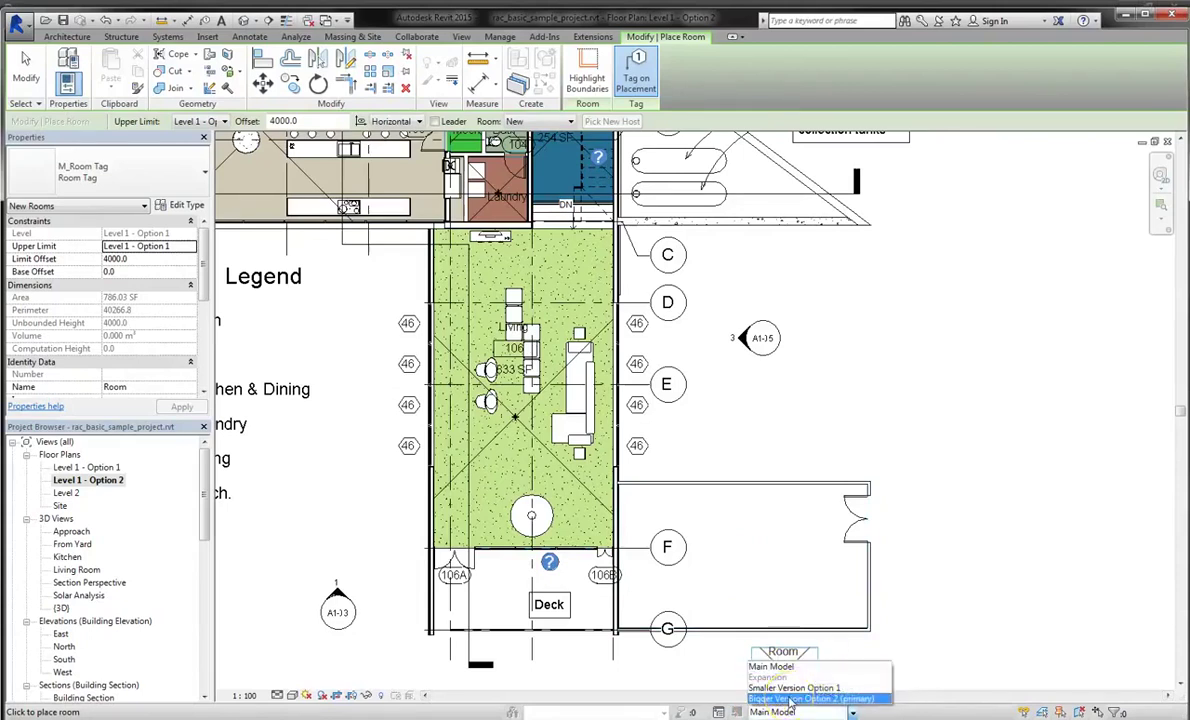
click(790, 699)
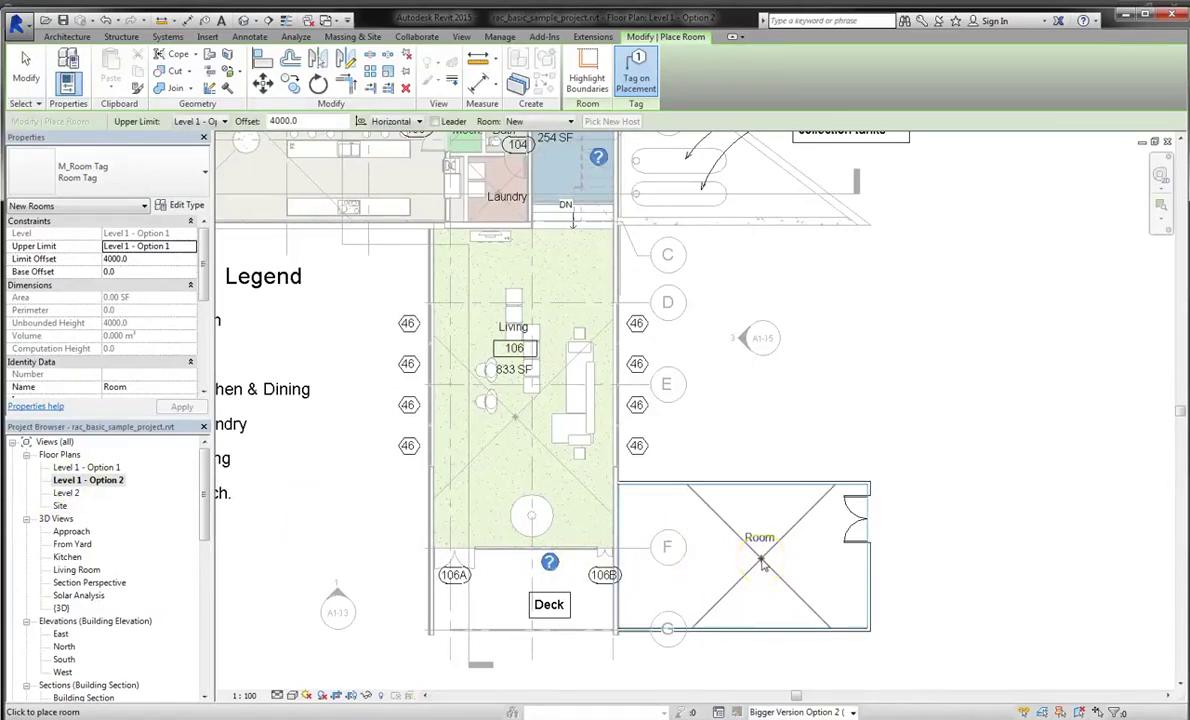
click(763, 545)
key(Escape)
key(Escape)
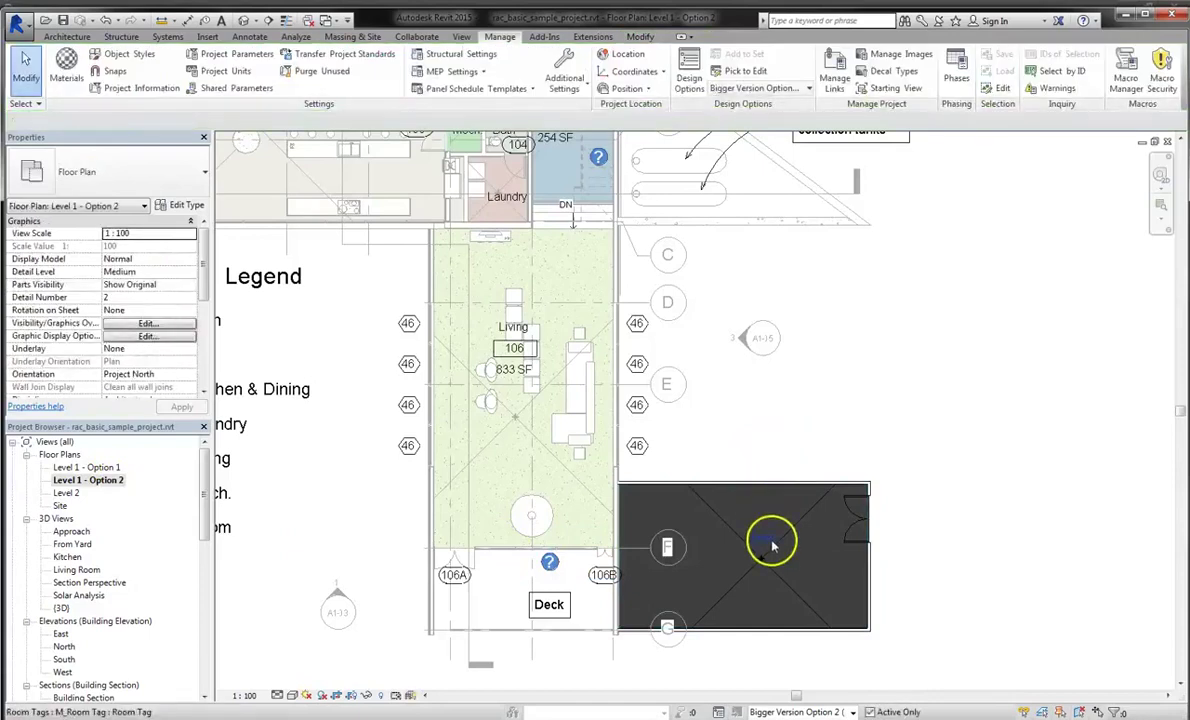
Reset the active design option to Main Model with the new room's tag selected
click(771, 545)
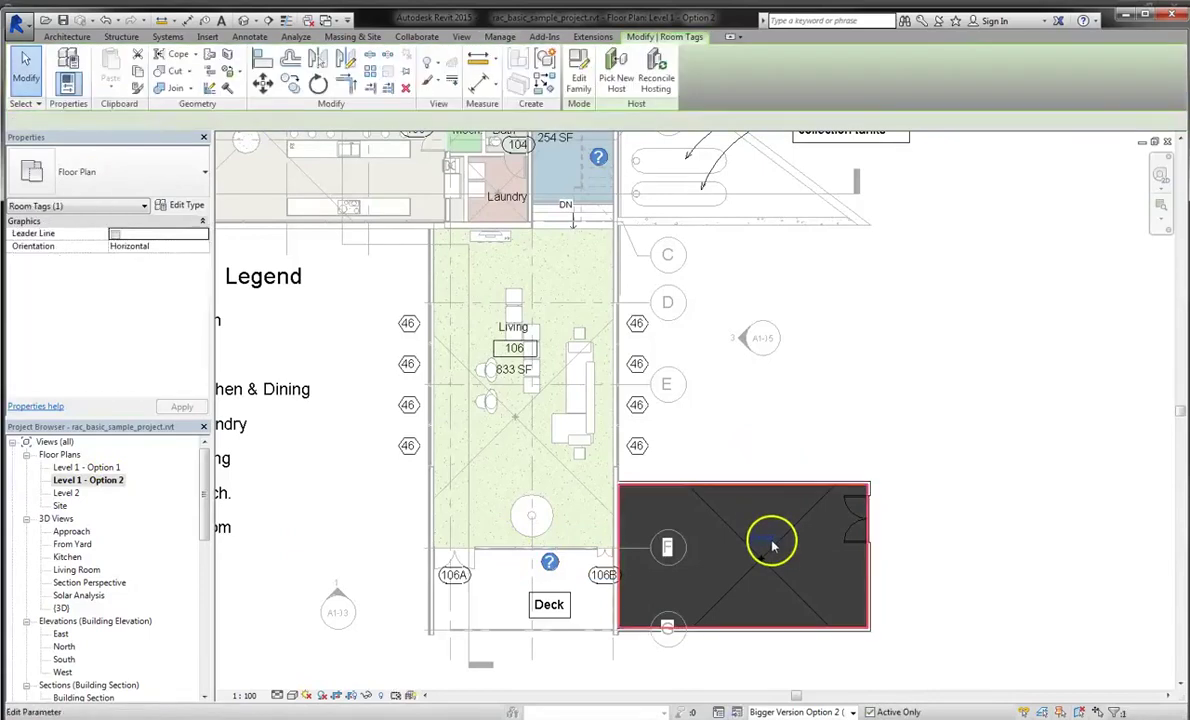
click(852, 712)
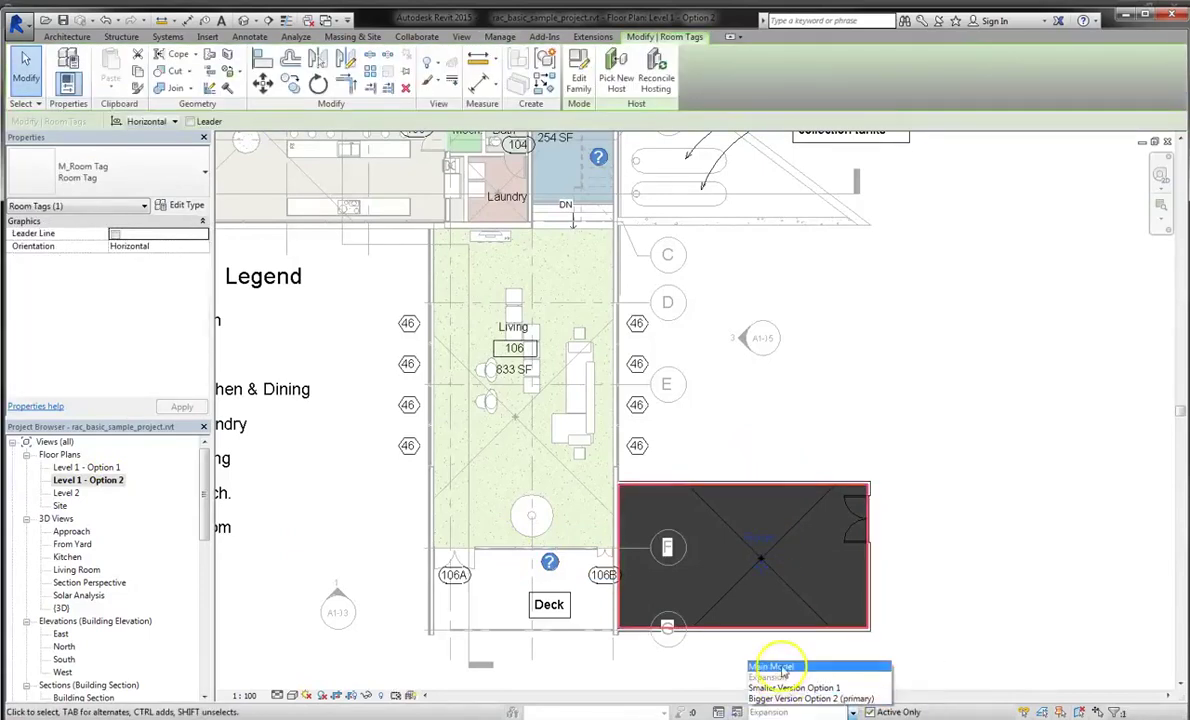
click(820, 665)
click(762, 540)
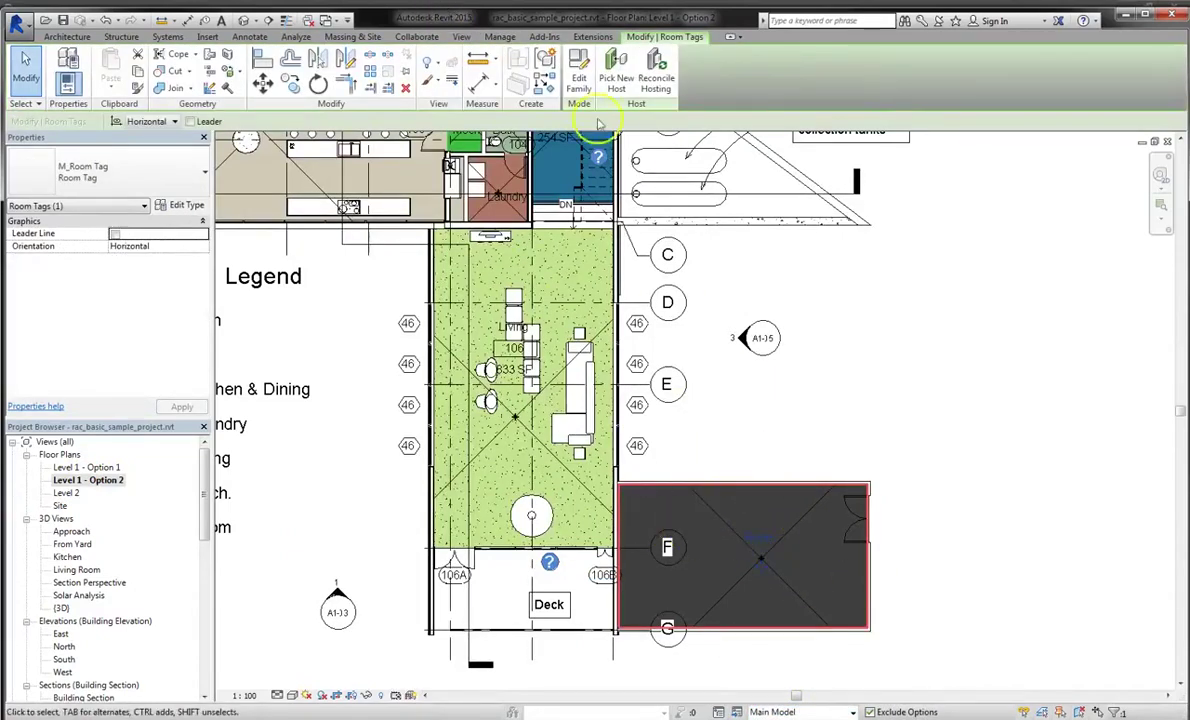
Try adding the selected tag to an option set excluding Smaller Version Option 1, dismissing the error
click(497, 37)
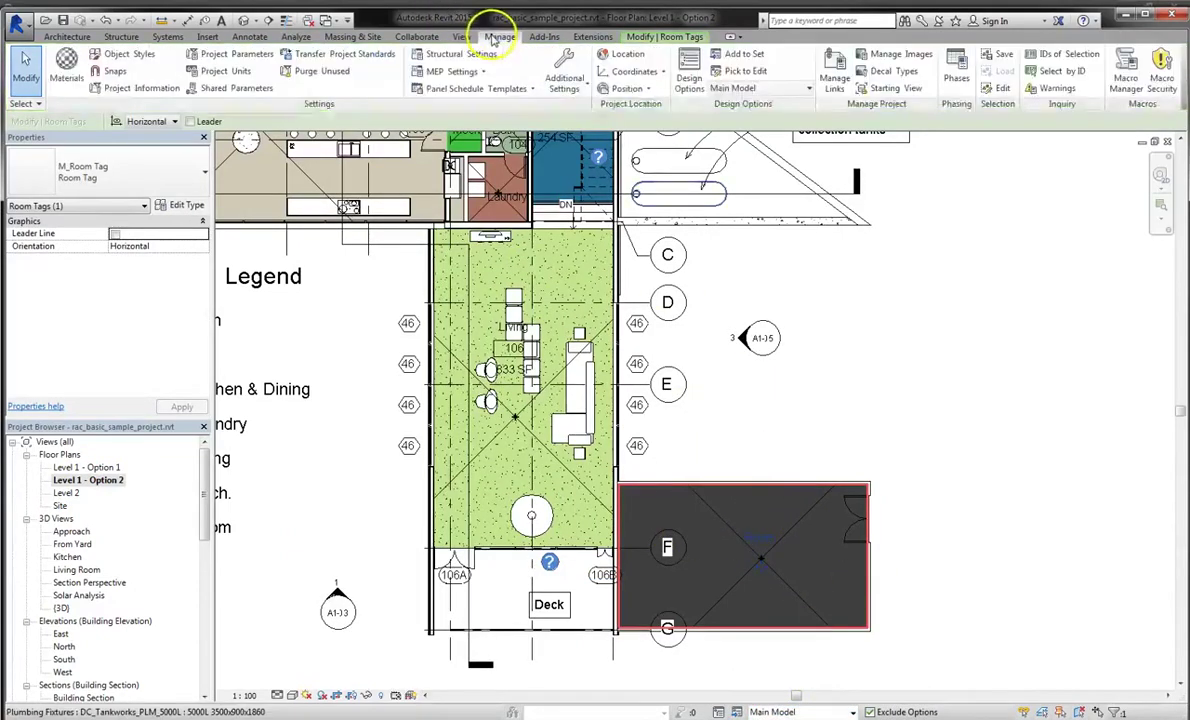
click(745, 55)
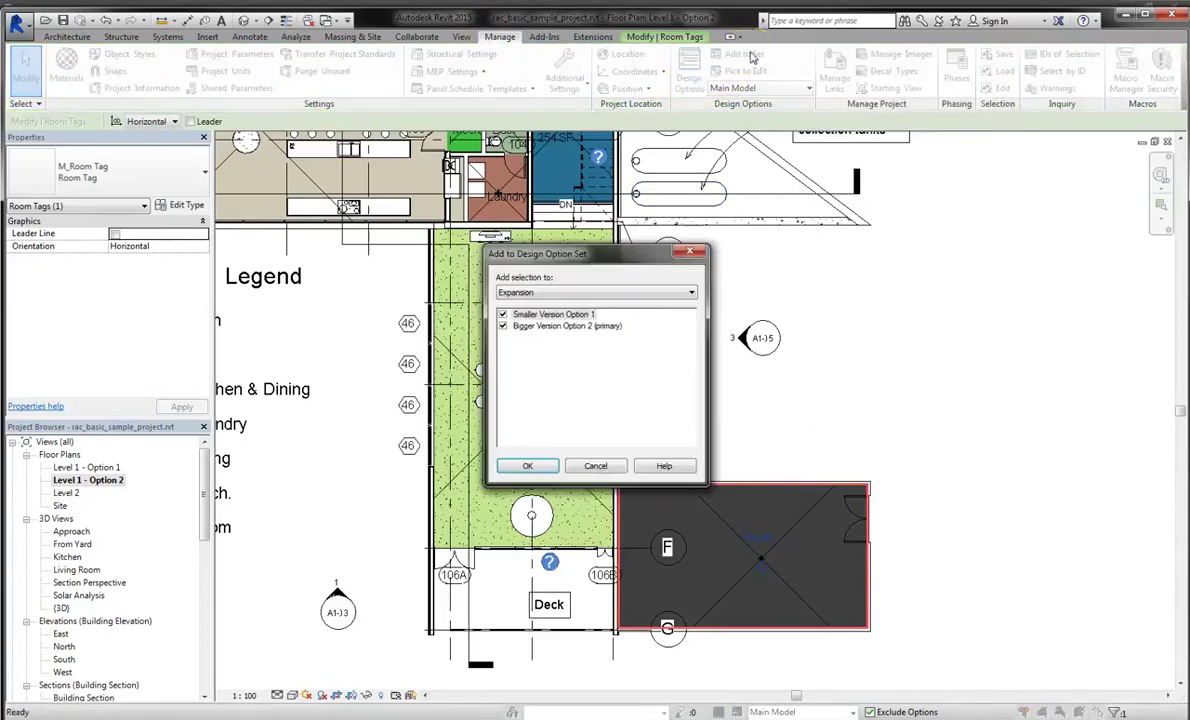
click(503, 314)
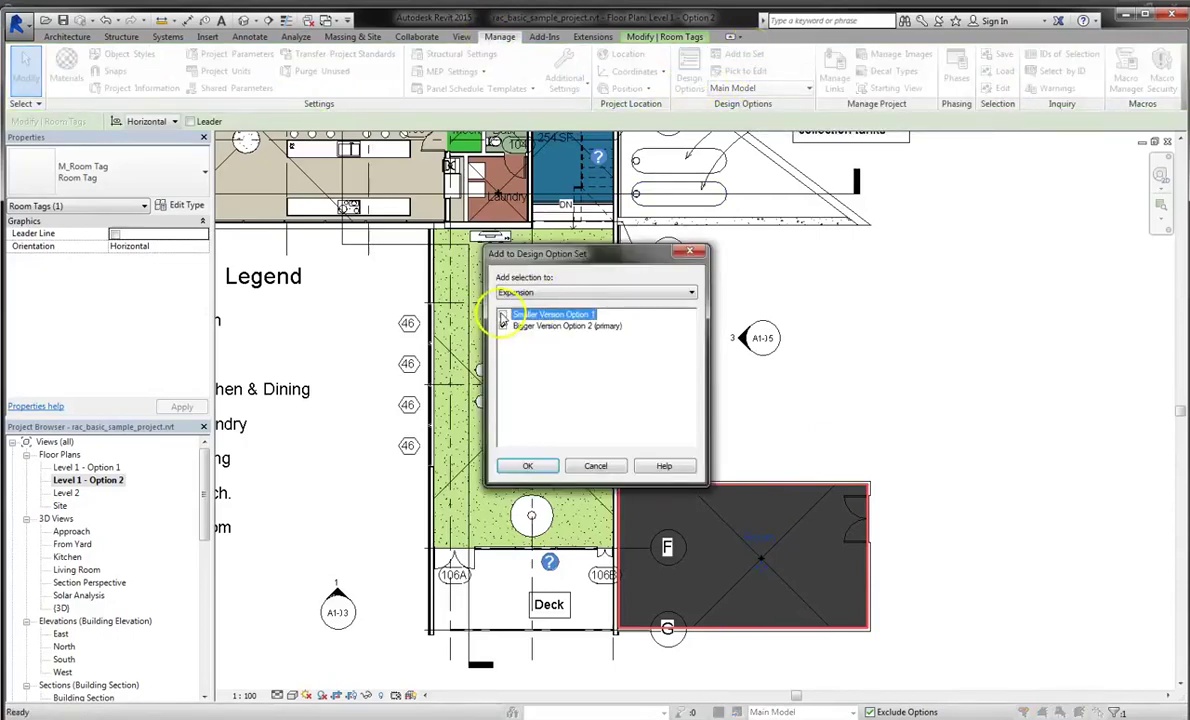
click(530, 467)
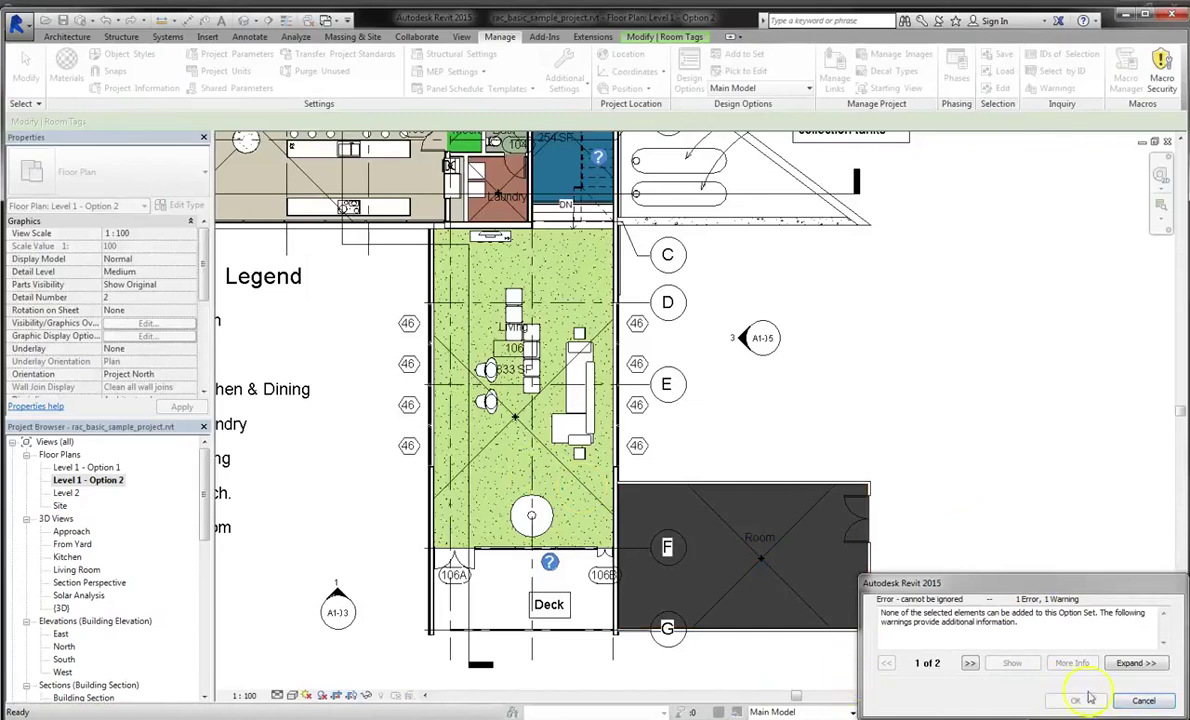
click(1143, 700)
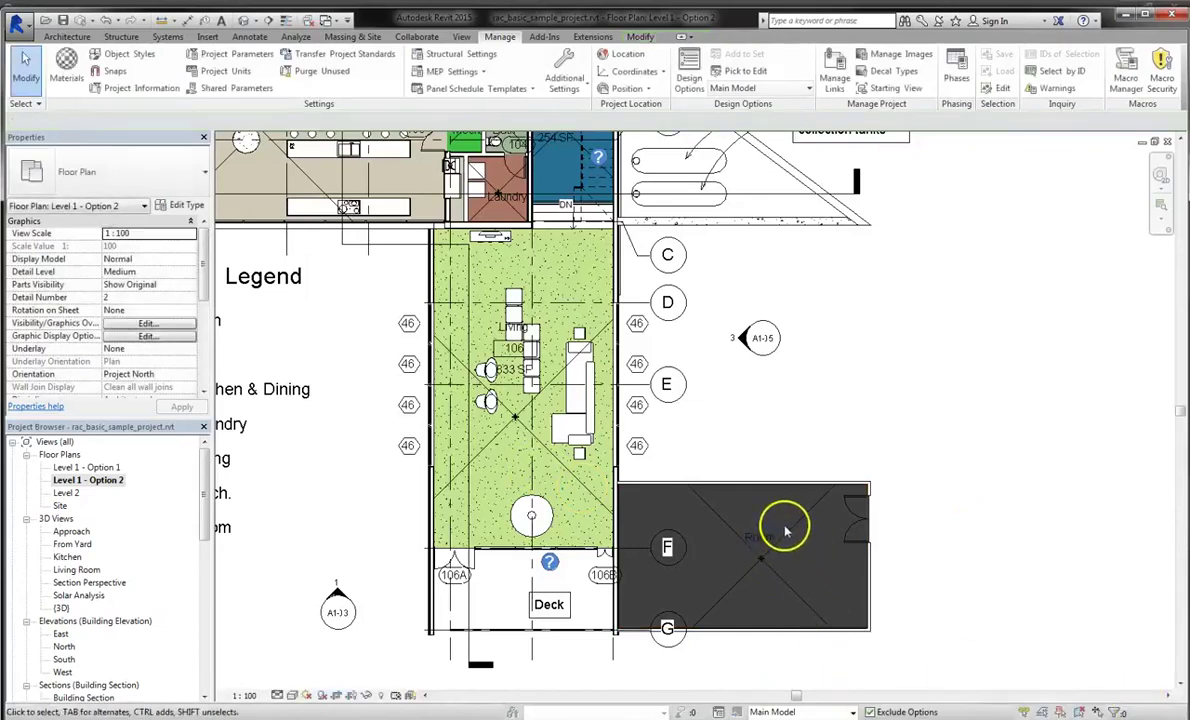
Delete the tag from the new room east of the Deck
click(768, 541)
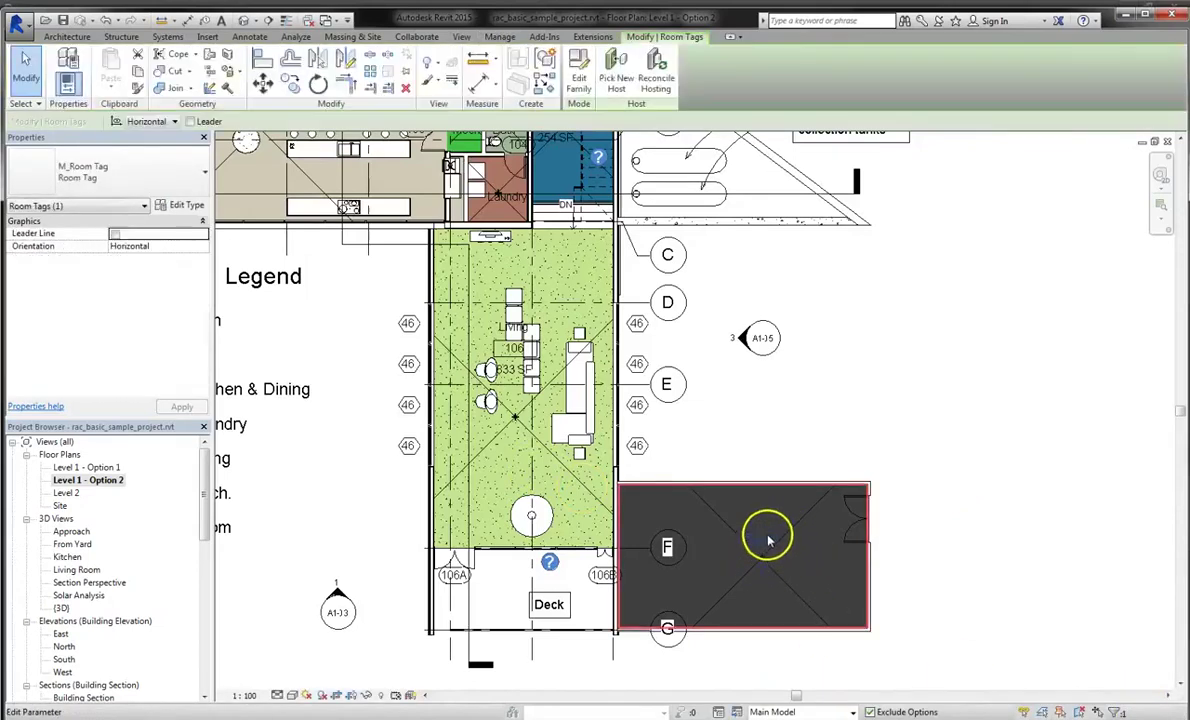
key(Delete)
click(768, 578)
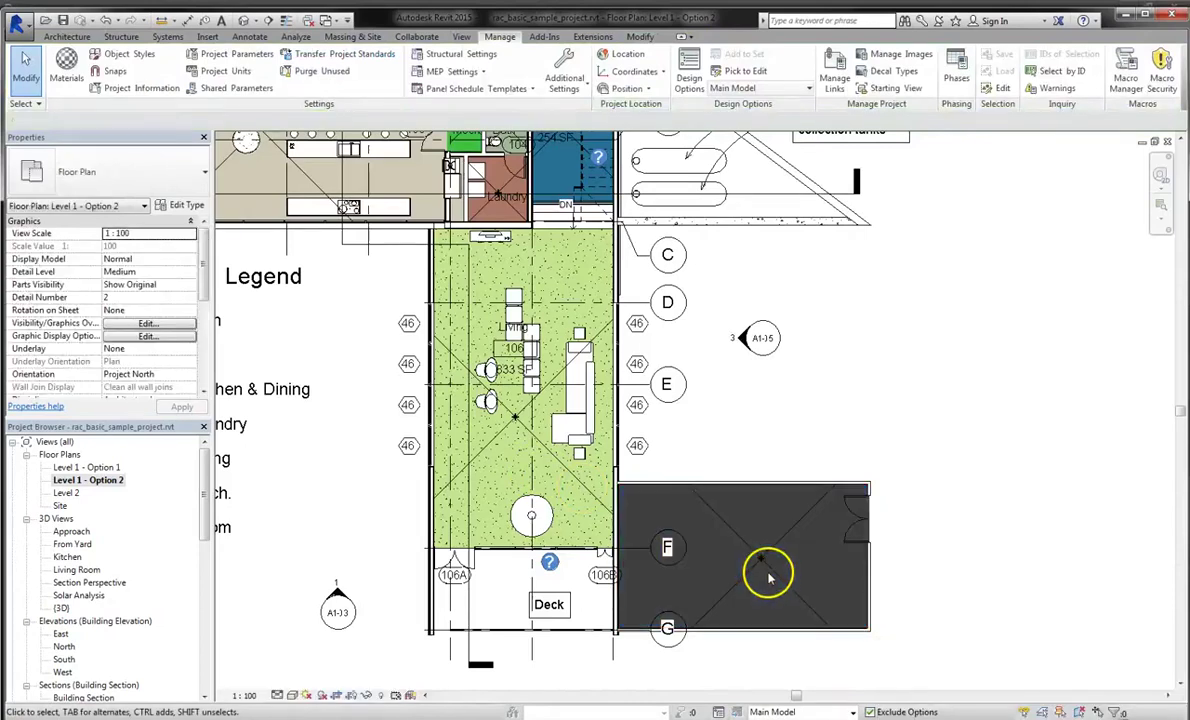
Make Bigger Version Option 2 active, starting and cancelling the RM and RT commands
click(785, 709)
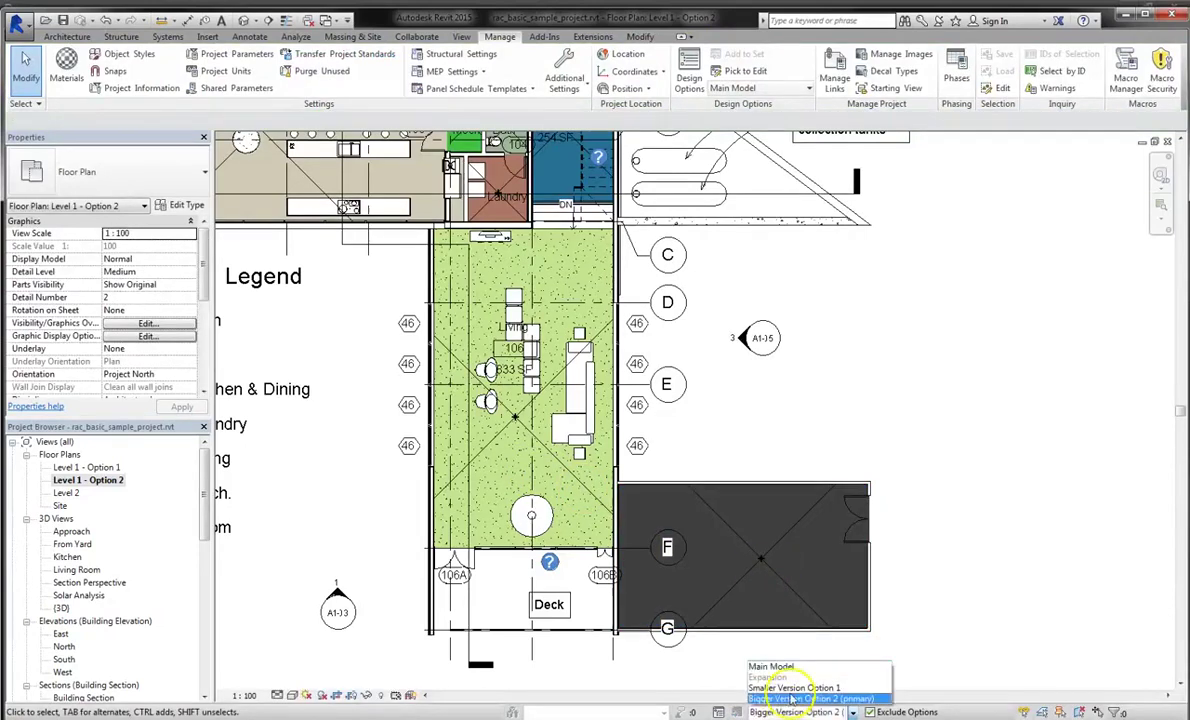
click(790, 699)
key(r)
key(m)
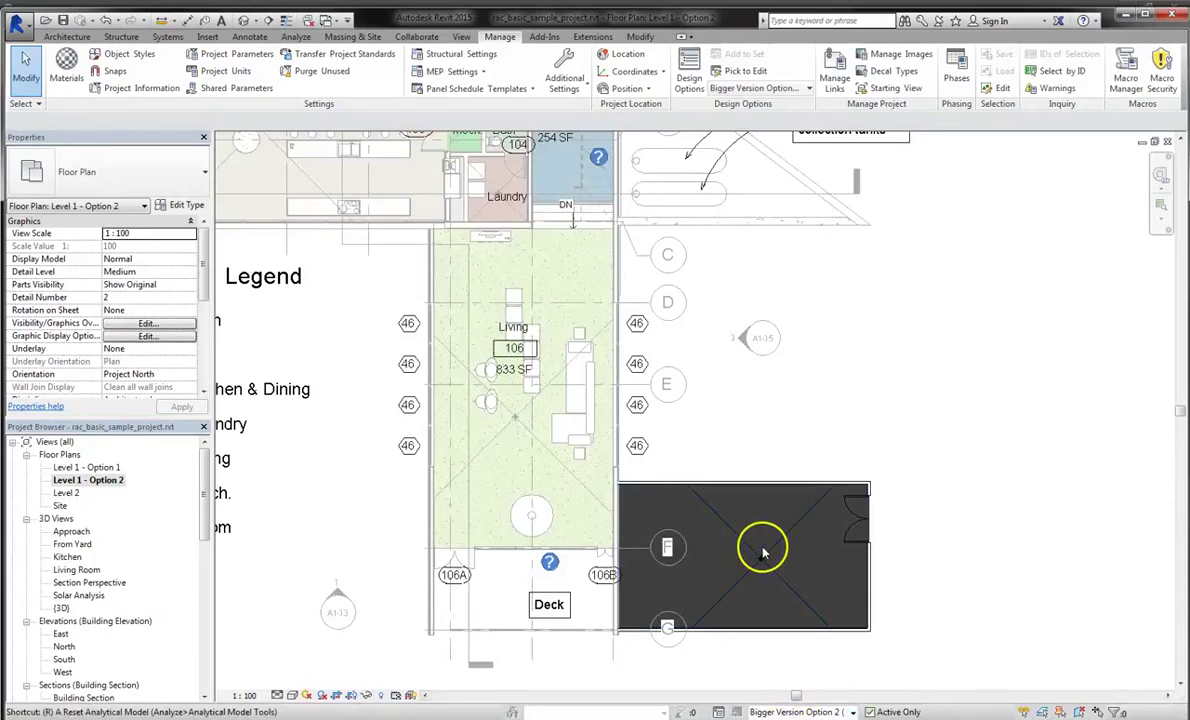
key(Escape)
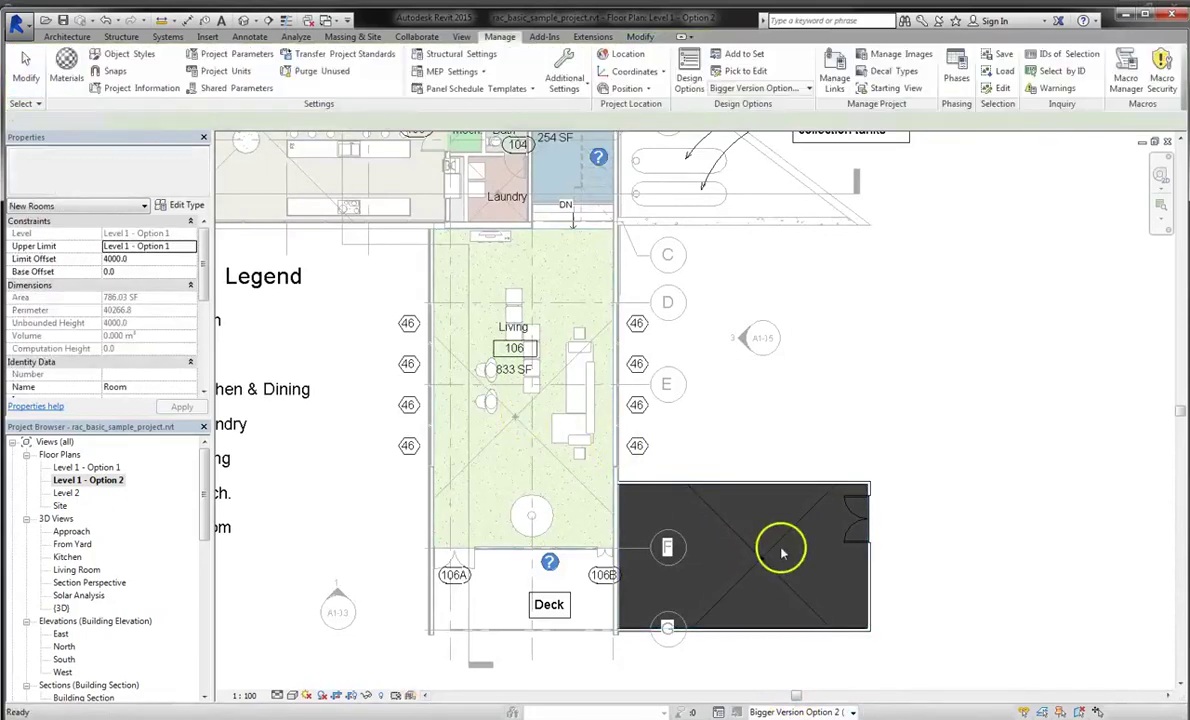
key(r)
key(t)
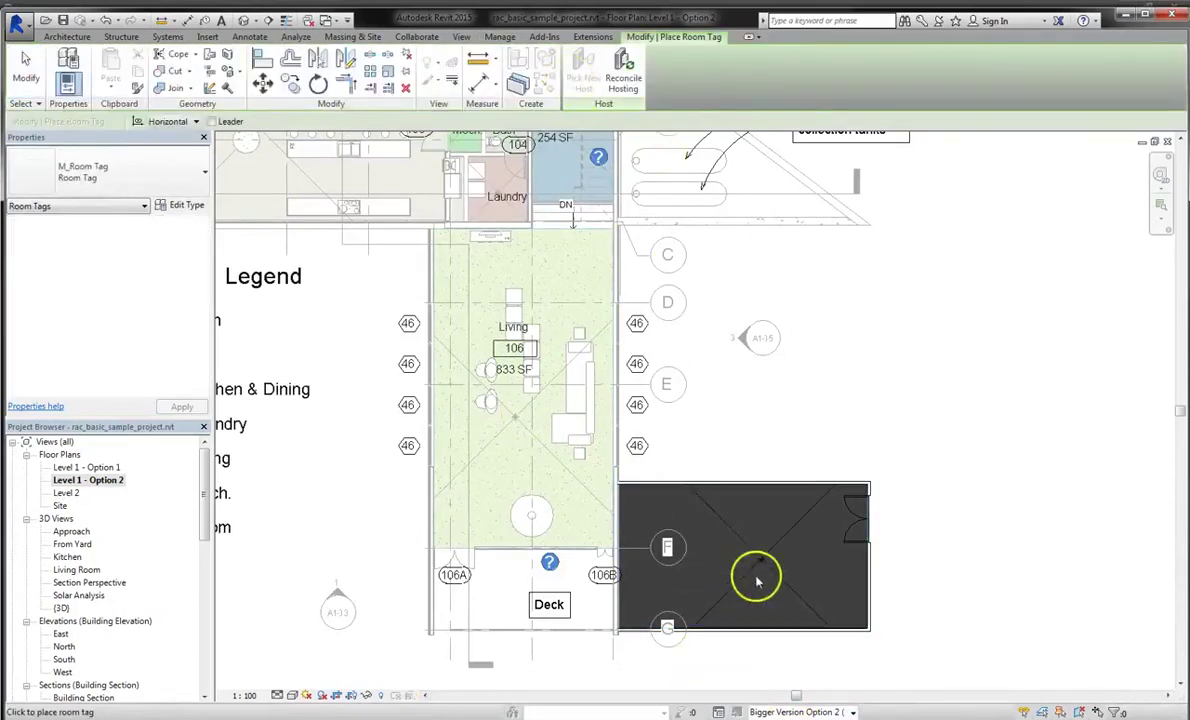
key(Escape)
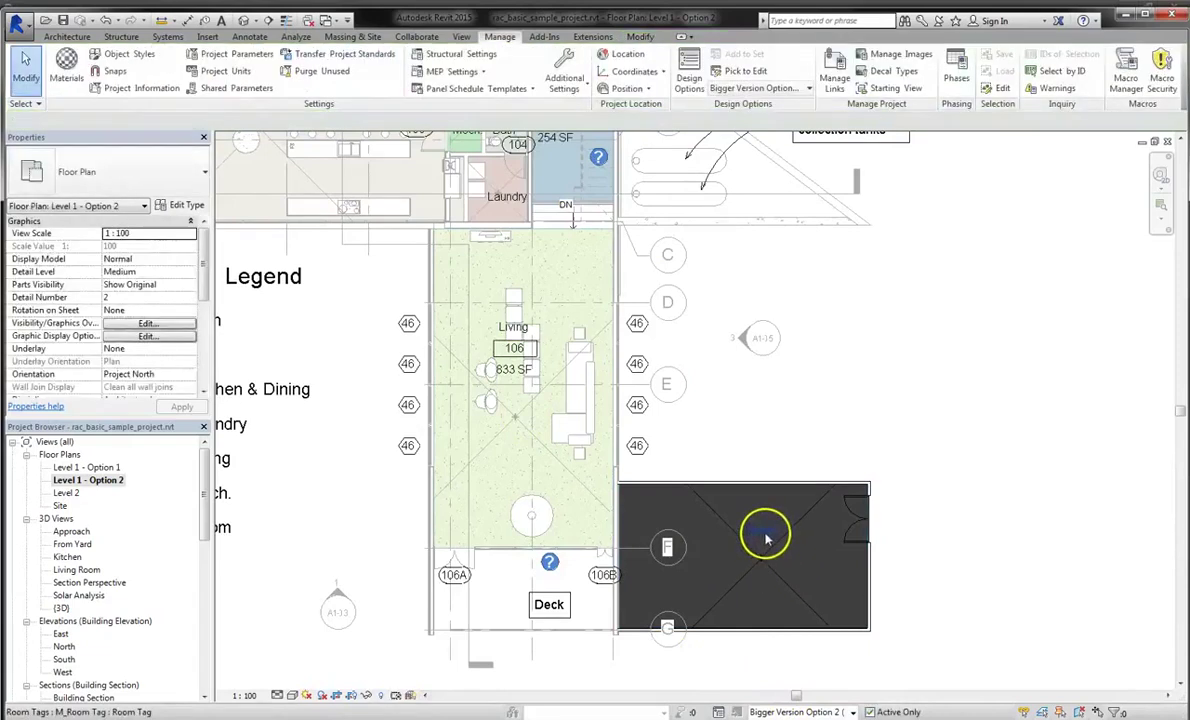
Change the room's tag to Room Tag With Area, showing Room, 210, 519 SF
click(770, 531)
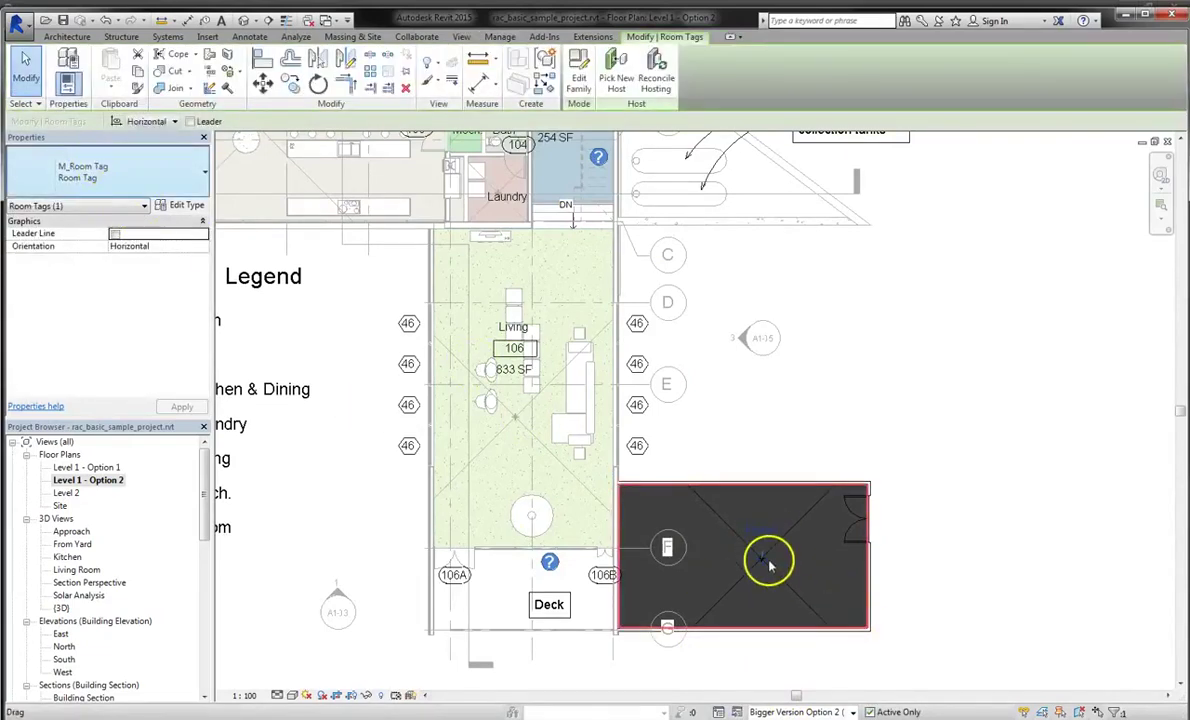
scroll(769, 568, up, 5)
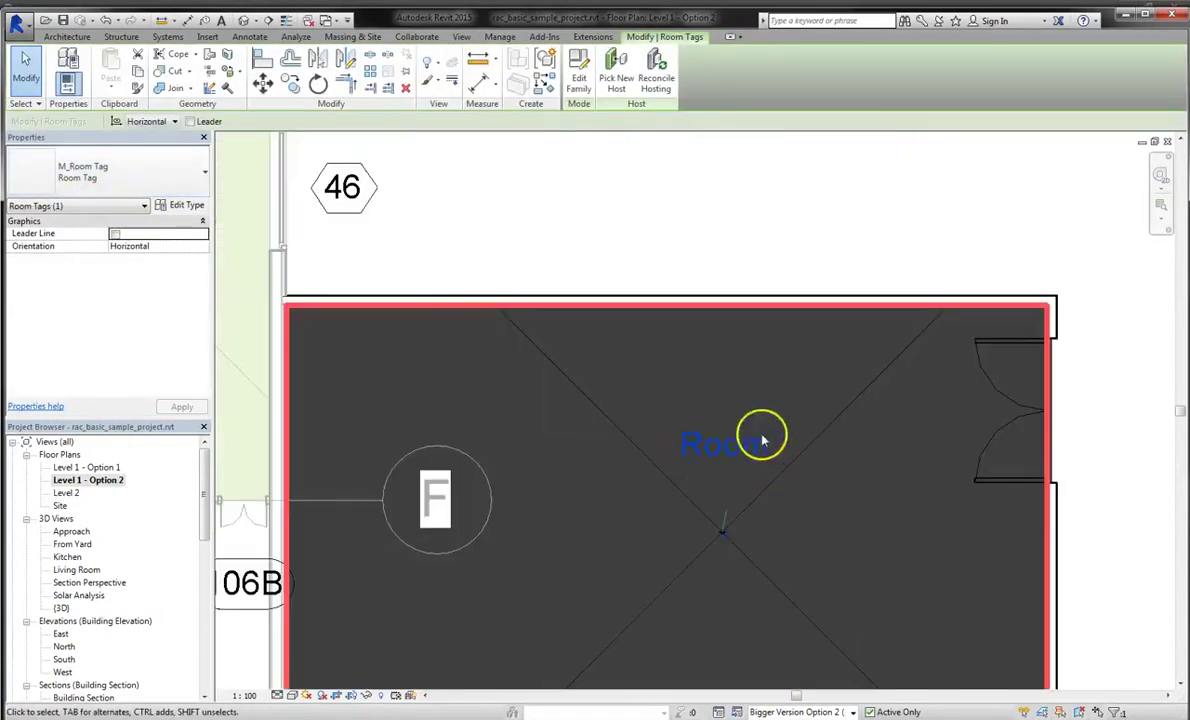
click(165, 172)
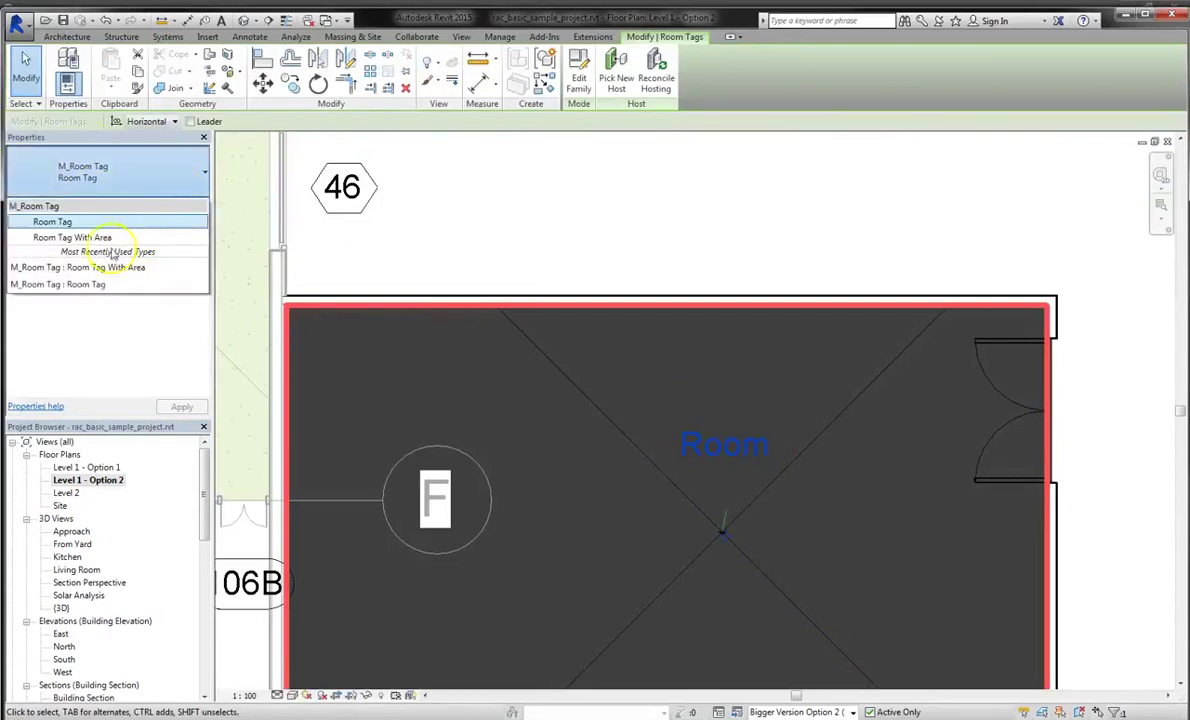
click(100, 237)
scroll(786, 500, down, 2)
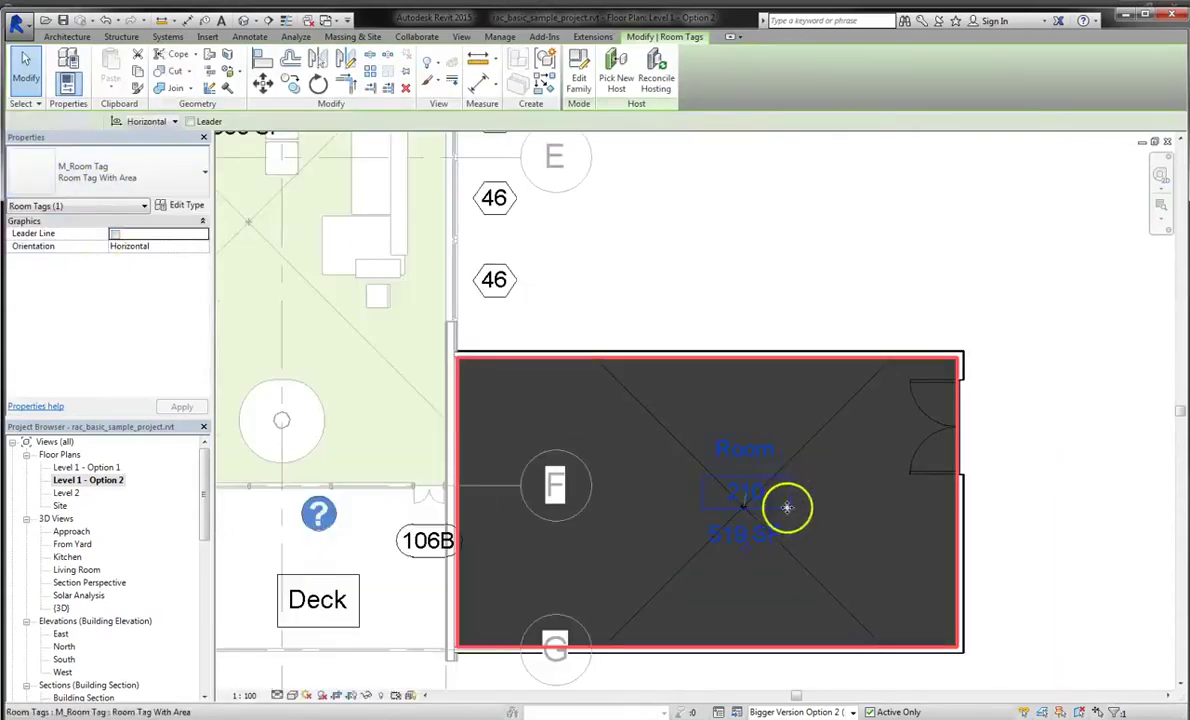
key(Escape)
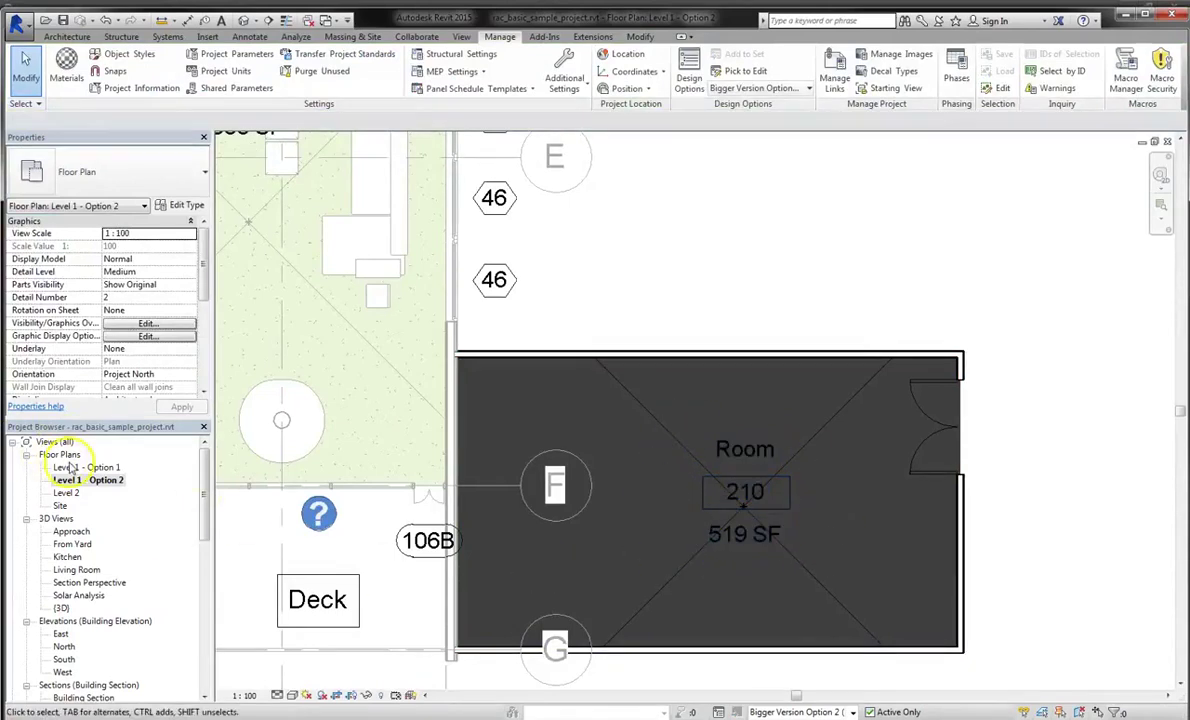
Open the Level 1 - Option 1 plan with Smaller Version Option 1 active
double_click(70, 468)
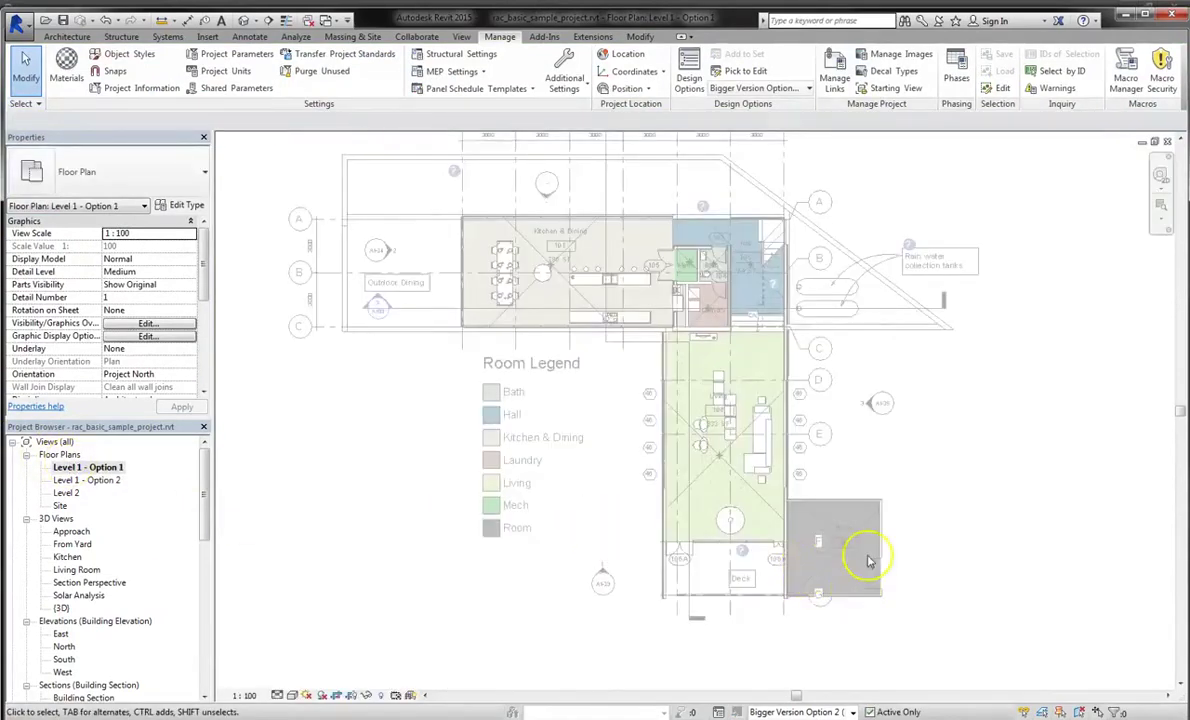
scroll(868, 561, up, 5)
click(837, 712)
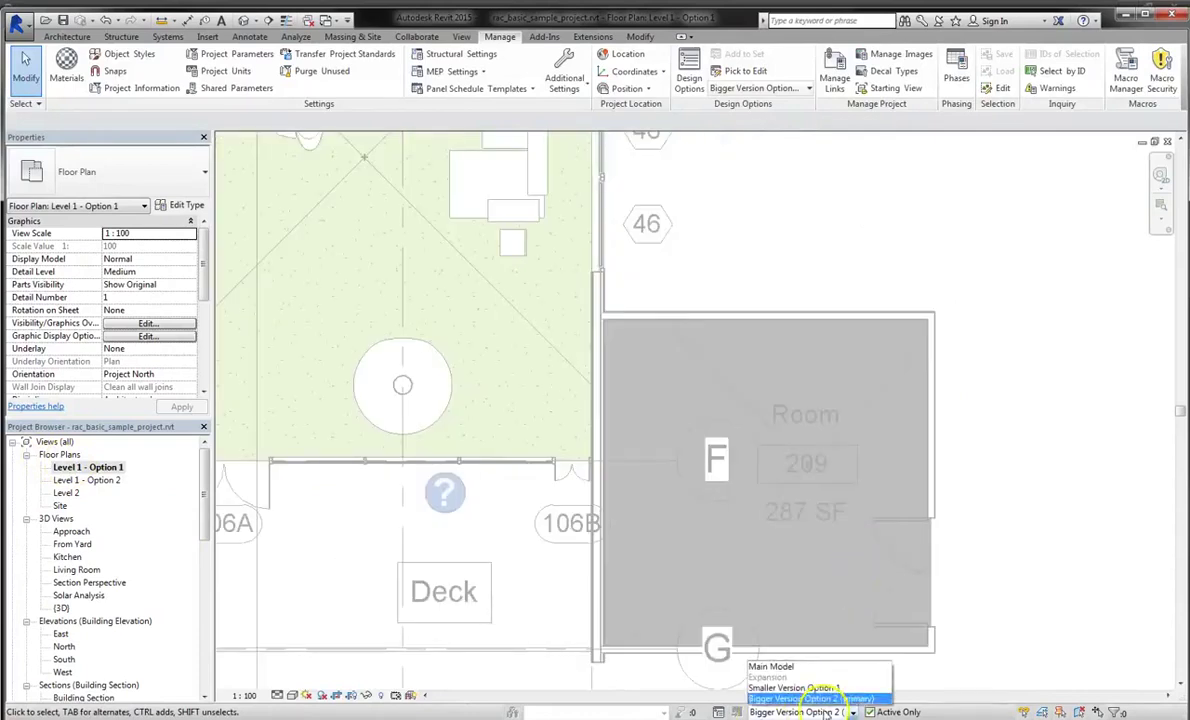
click(800, 697)
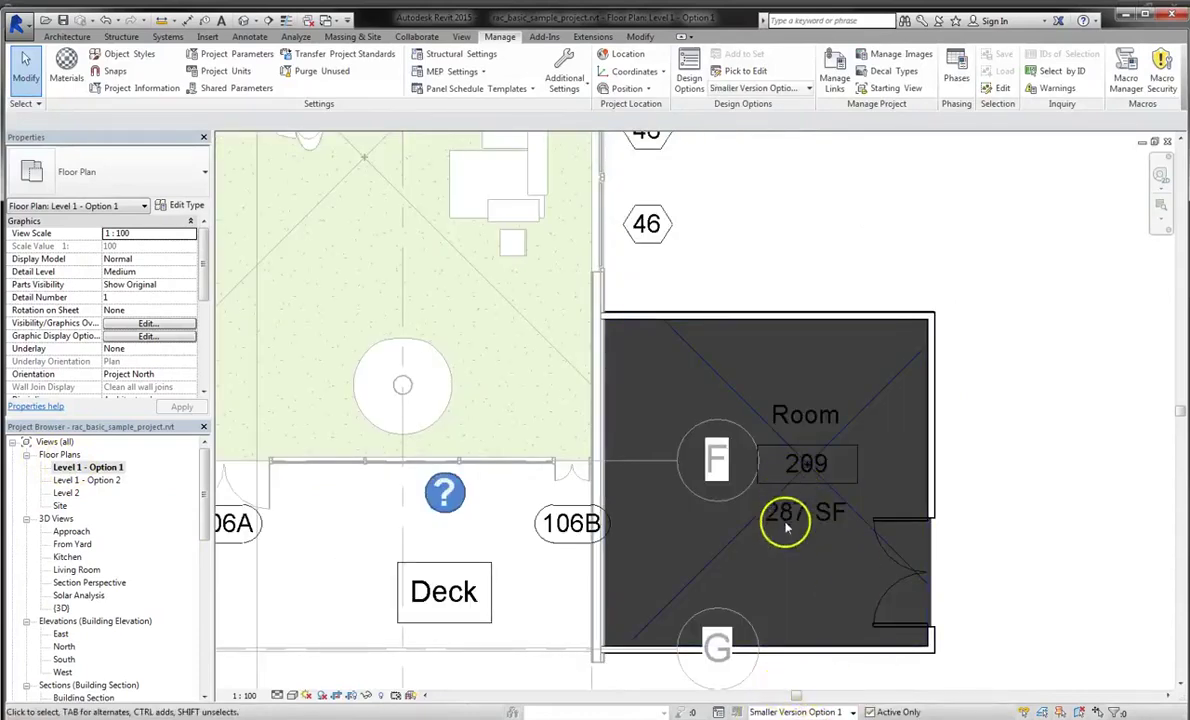
Rename room 209's tag label to Expansion Option 1
click(813, 416)
click(816, 420)
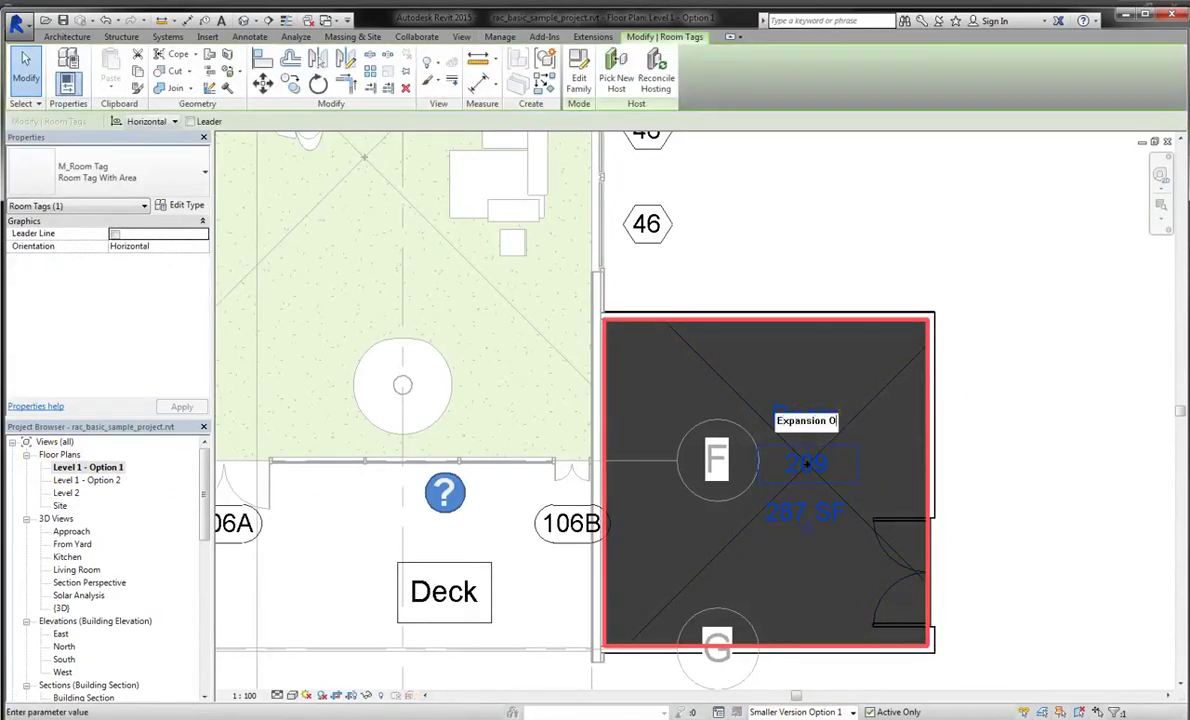
click(759, 389)
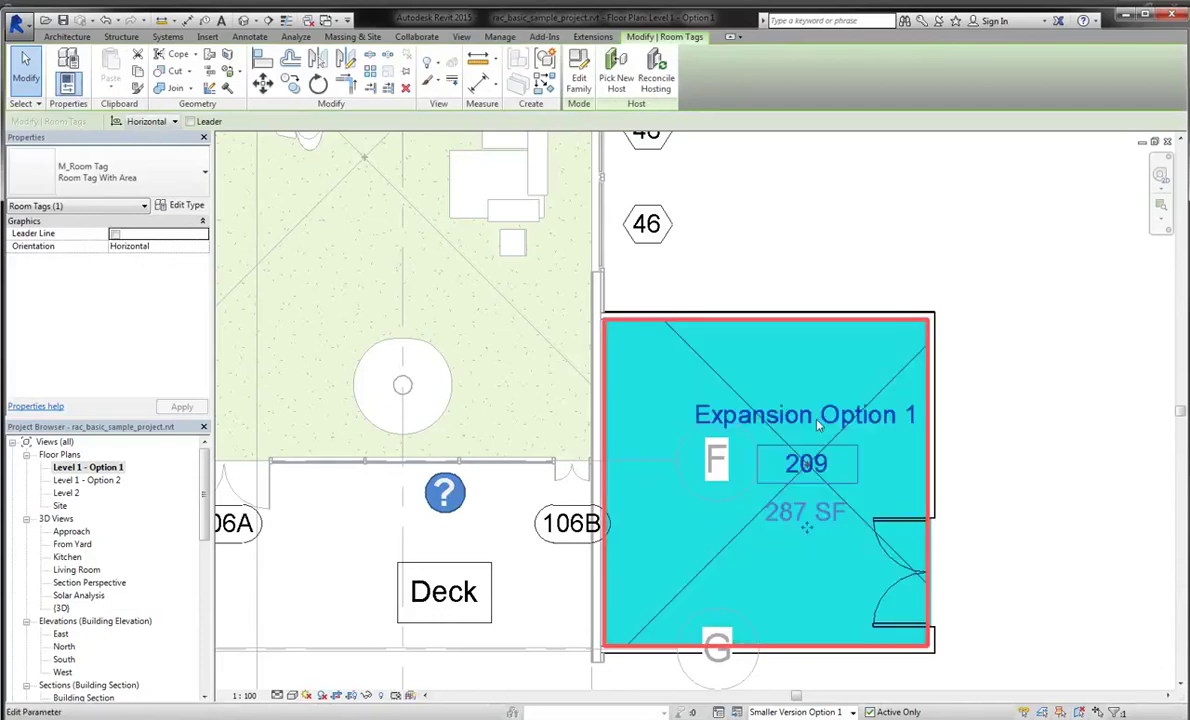
click(1028, 467)
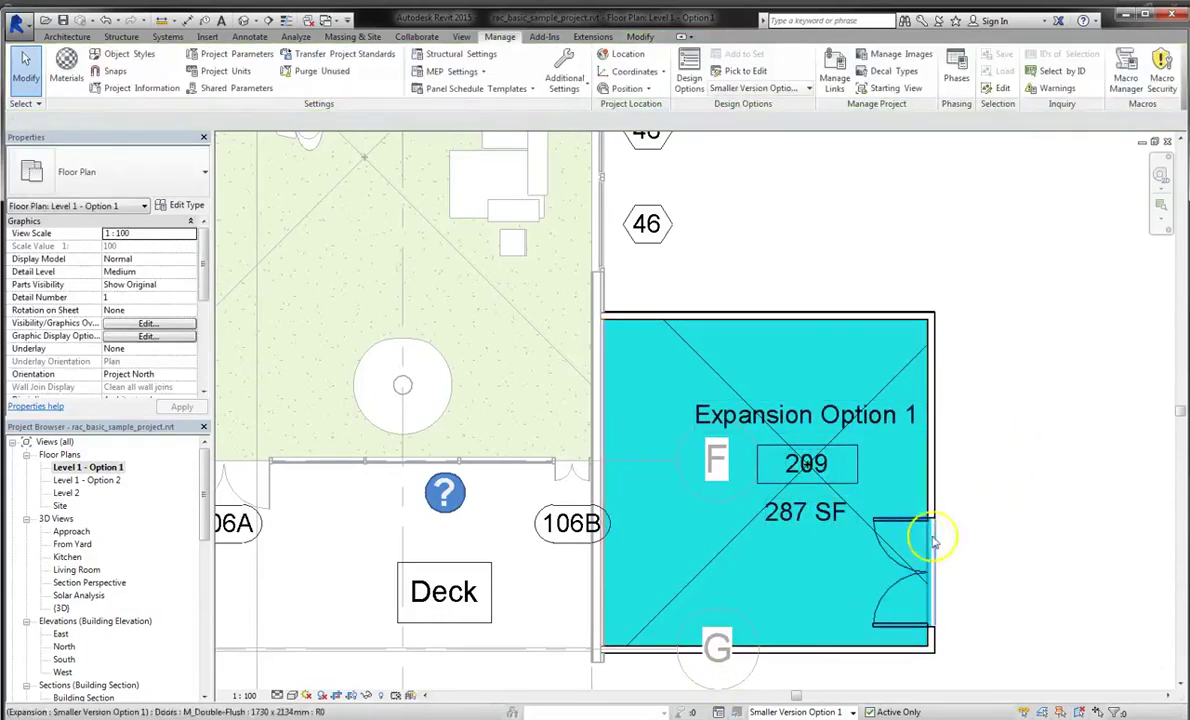
In Level 1 - Option 2 with Bigger Version Option 2 active, name room 210 'Expansion Option 2'
double_click(90, 481)
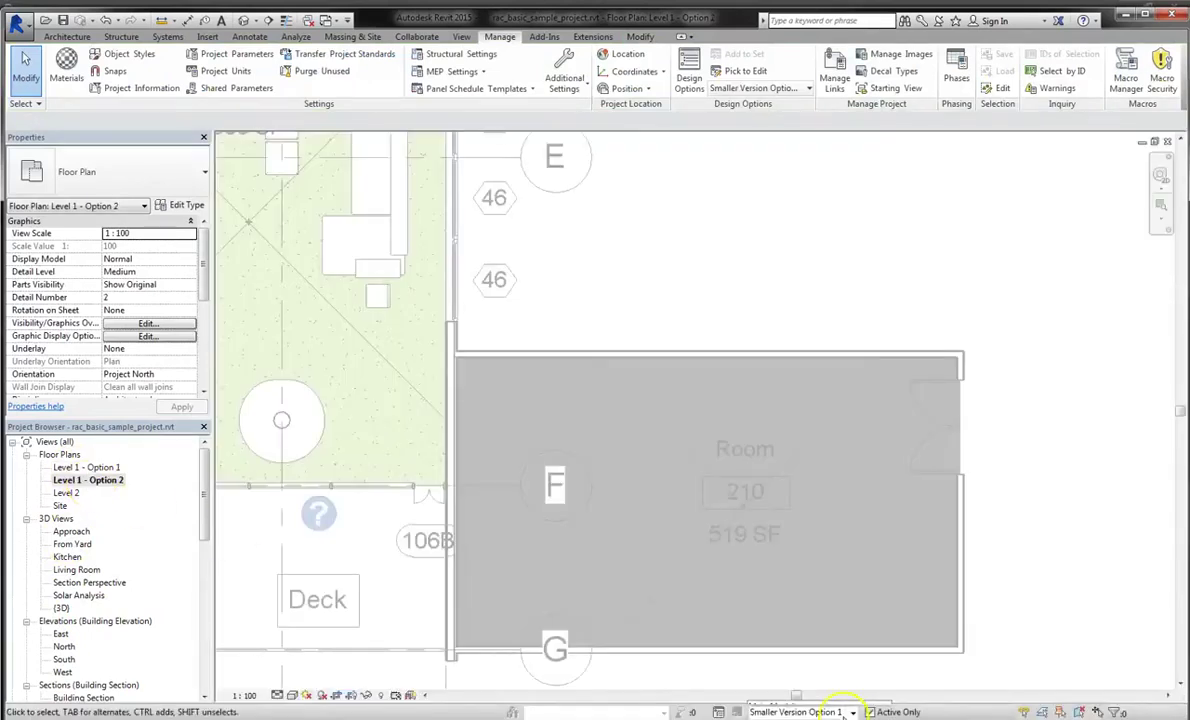
click(830, 712)
click(822, 699)
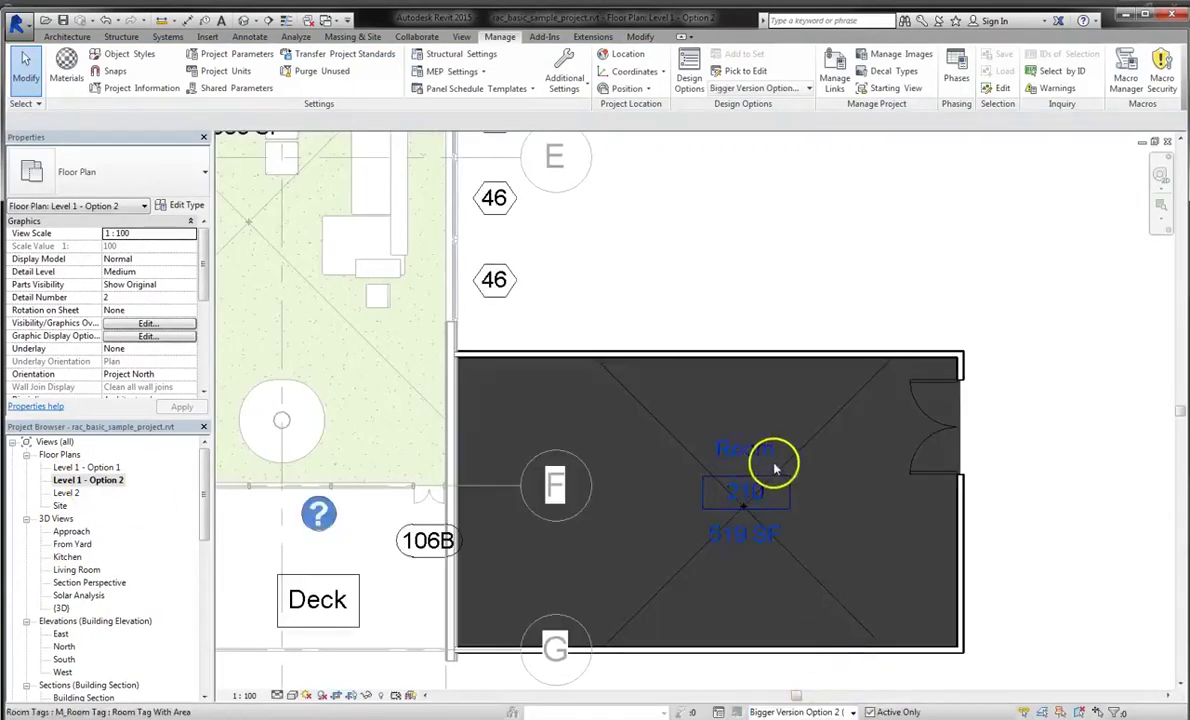
click(760, 450)
click(763, 452)
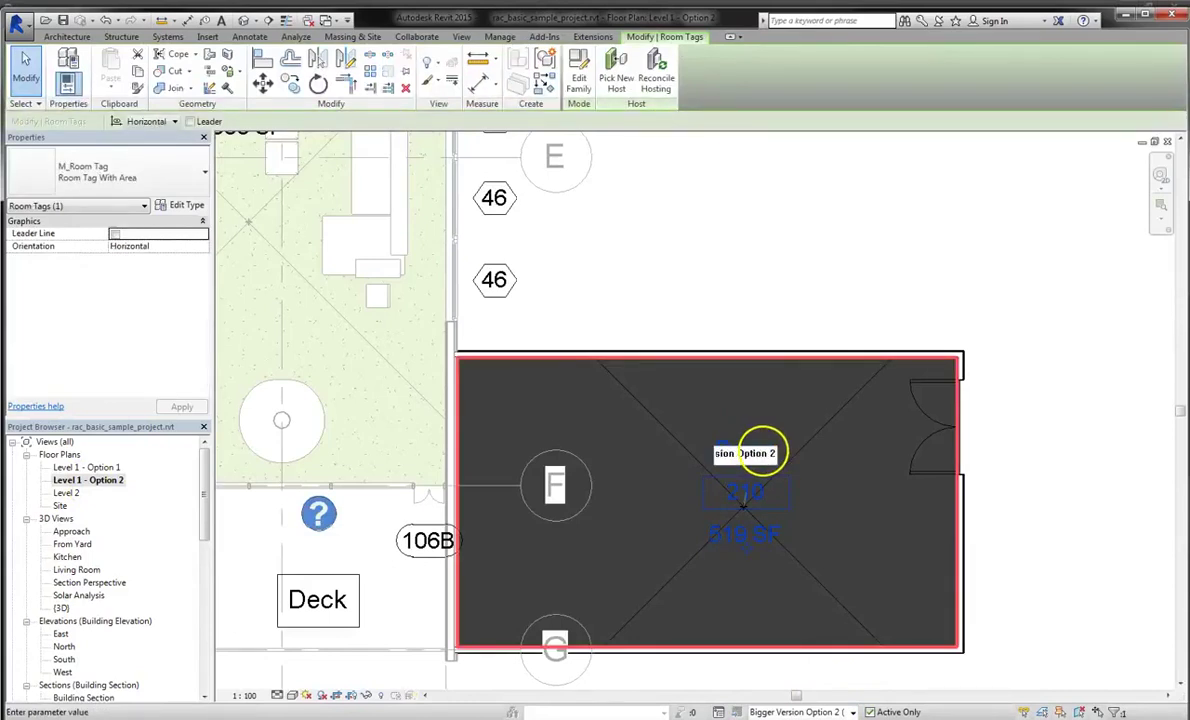
text(Expansion Option 2)
key(Return)
click(786, 335)
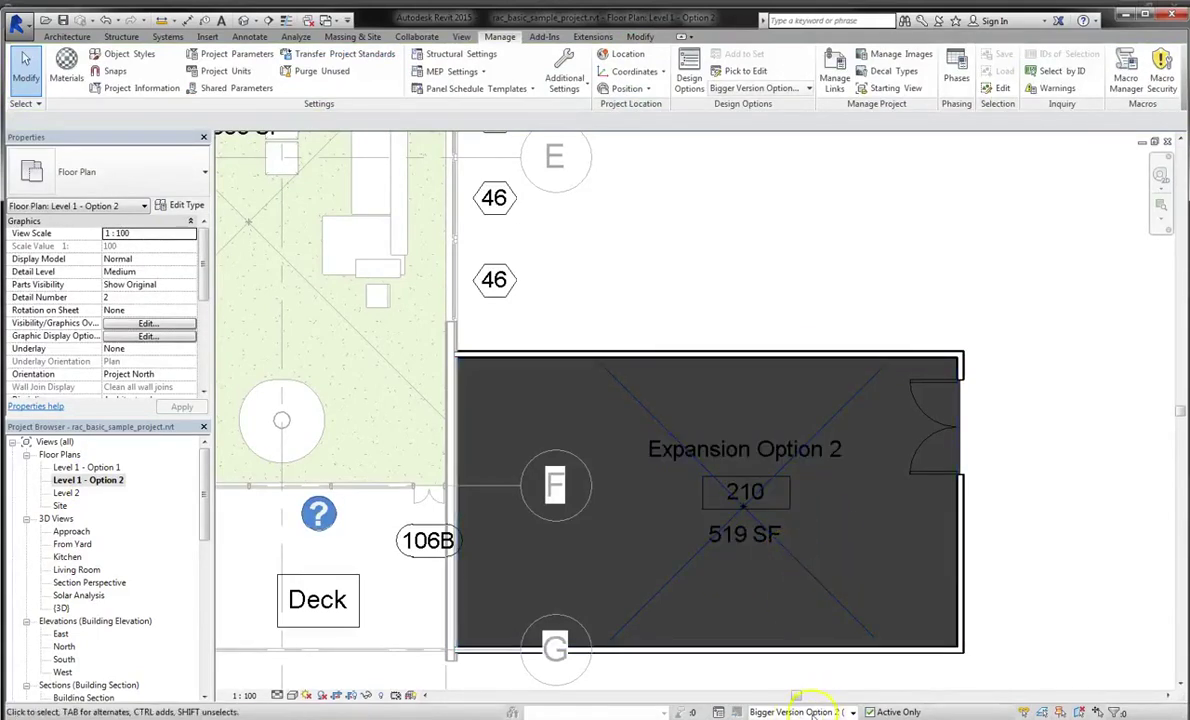
Return the active design option to Main Model and select the Expansion Option 2 tag
click(797, 711)
click(785, 664)
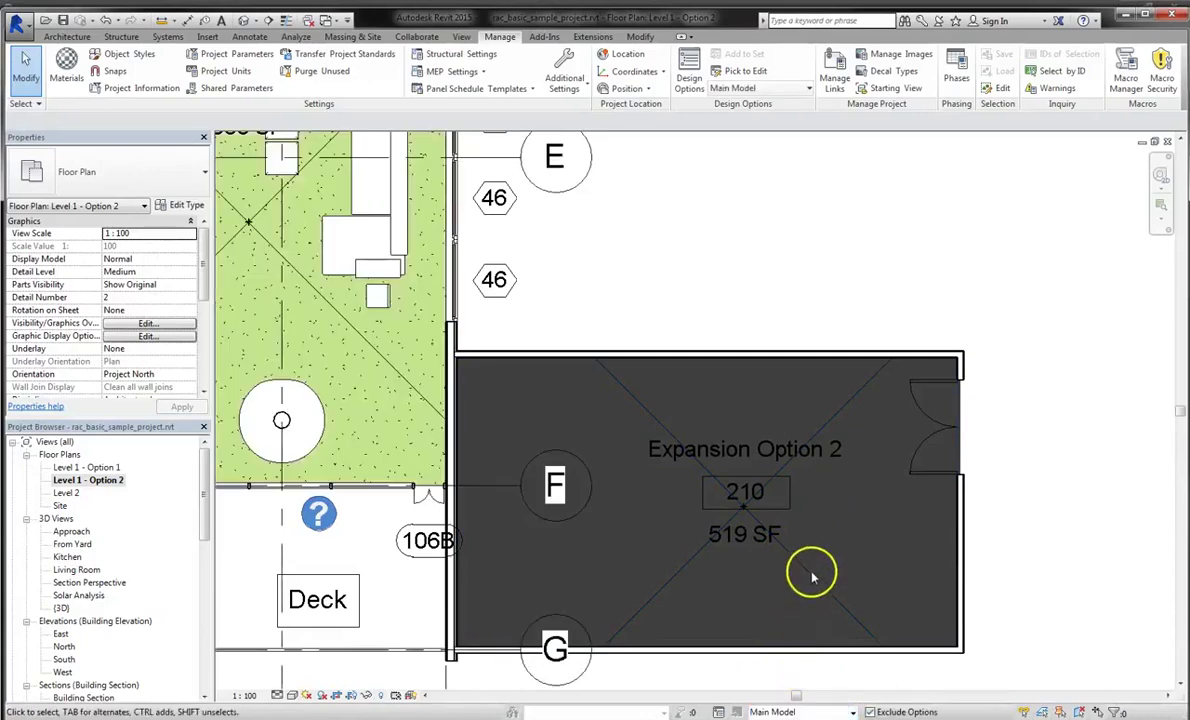
click(748, 545)
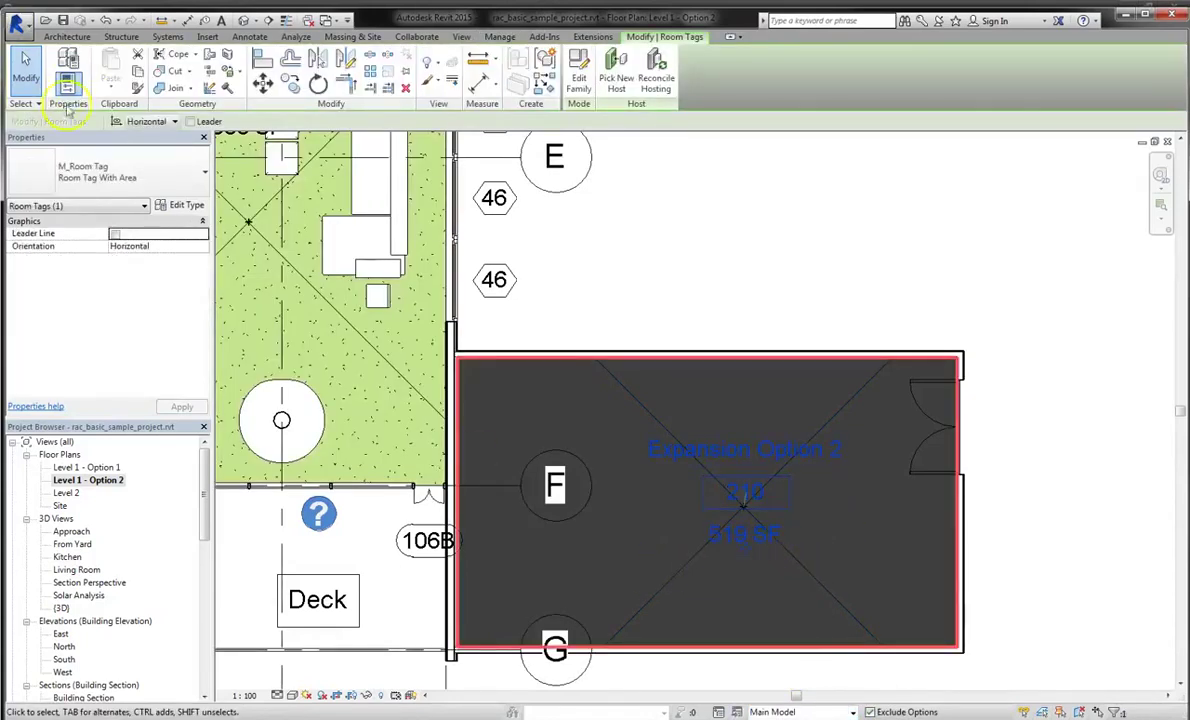
With Bigger Version Option 2 active, change room 210's upper limit level
click(736, 311)
click(797, 710)
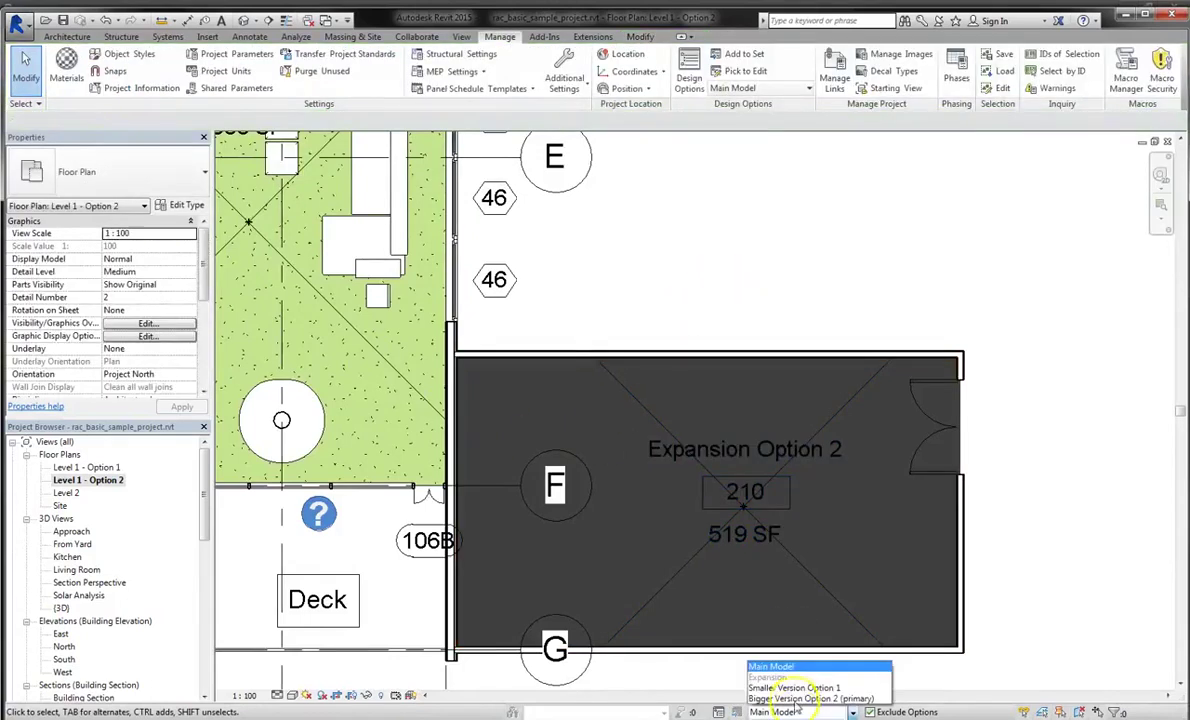
click(800, 703)
click(789, 558)
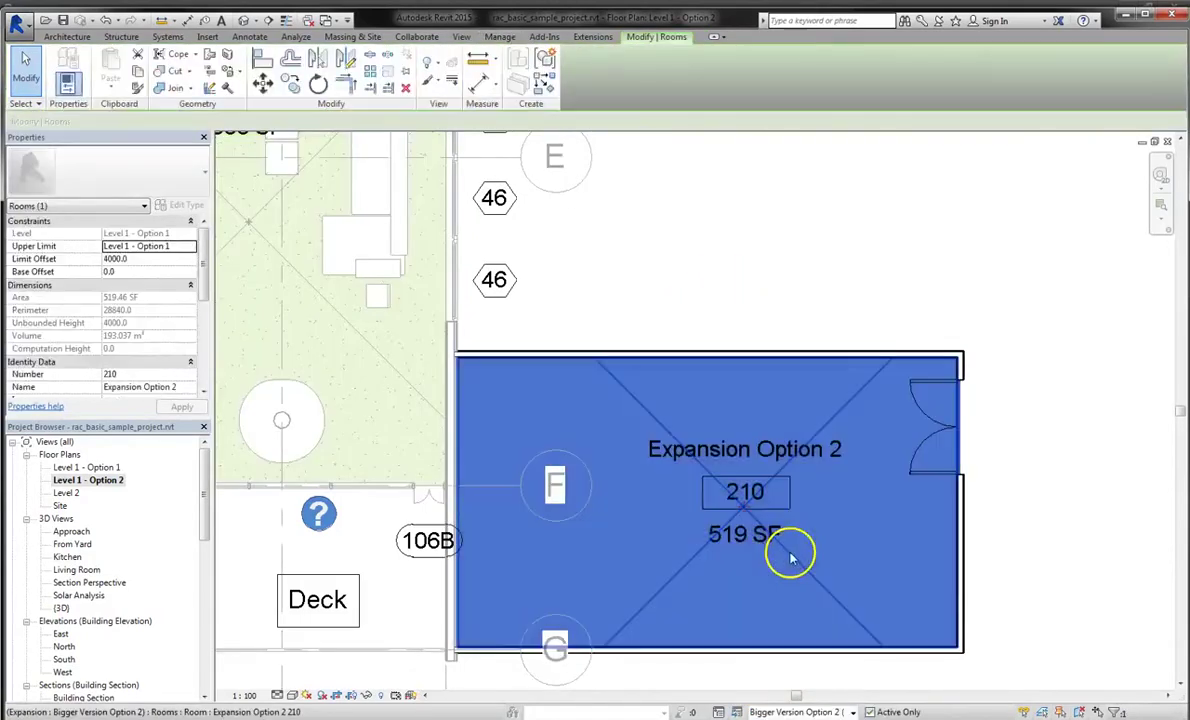
click(178, 248)
click(189, 247)
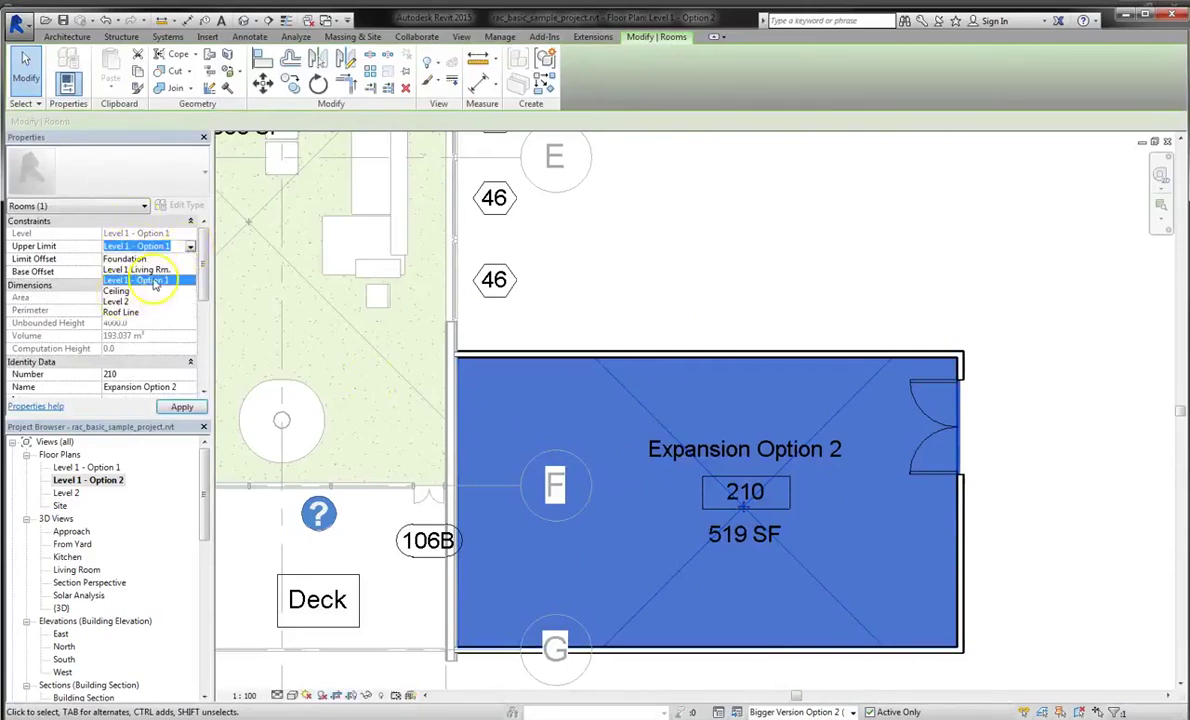
click(157, 283)
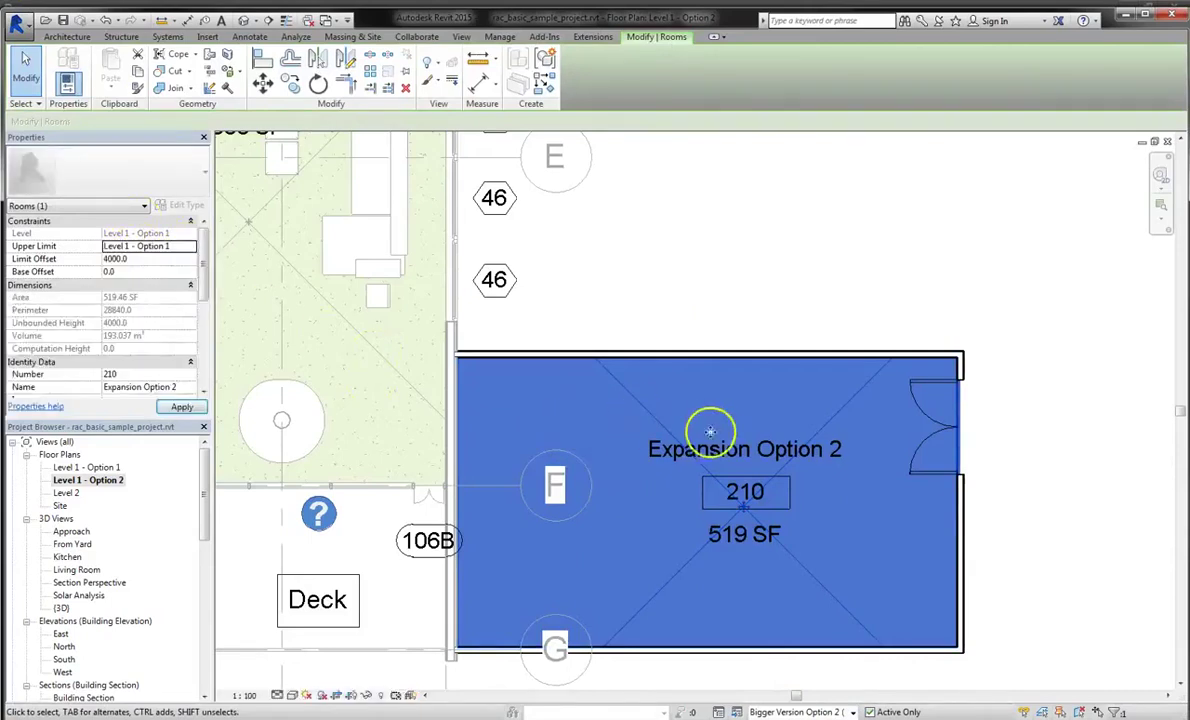
Delete room 210 together with its Expansion Option 2 tag
click(765, 440)
click(750, 450)
click(882, 449)
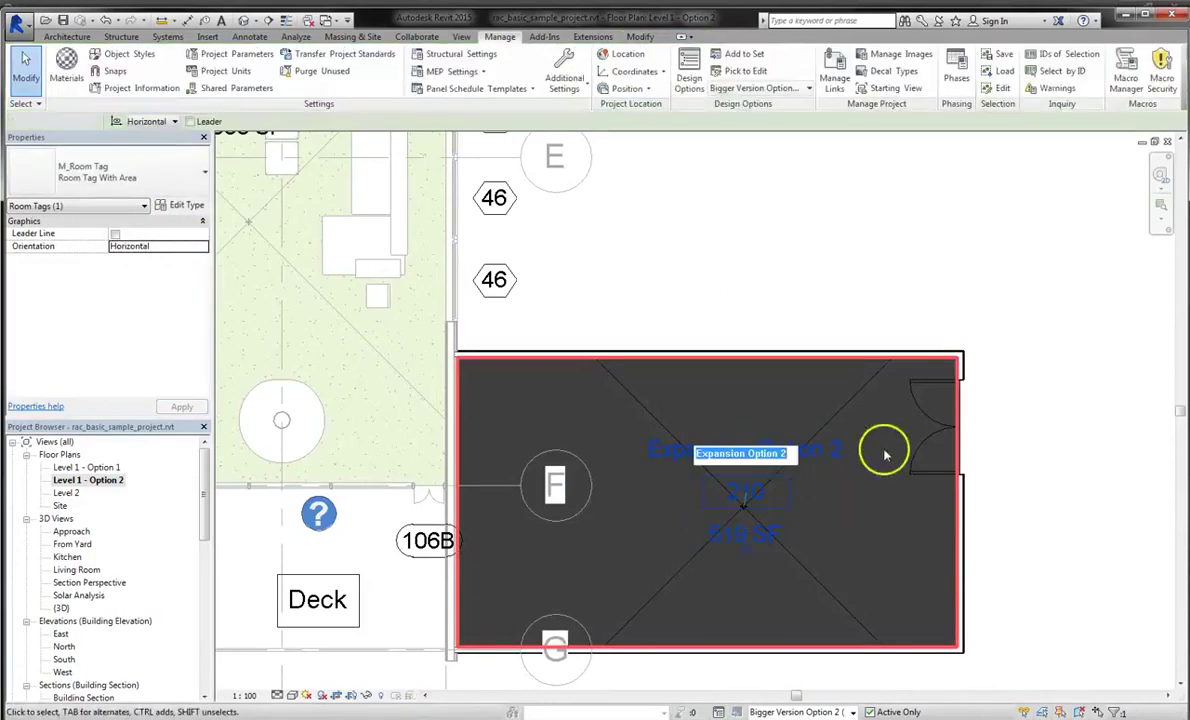
click(641, 557)
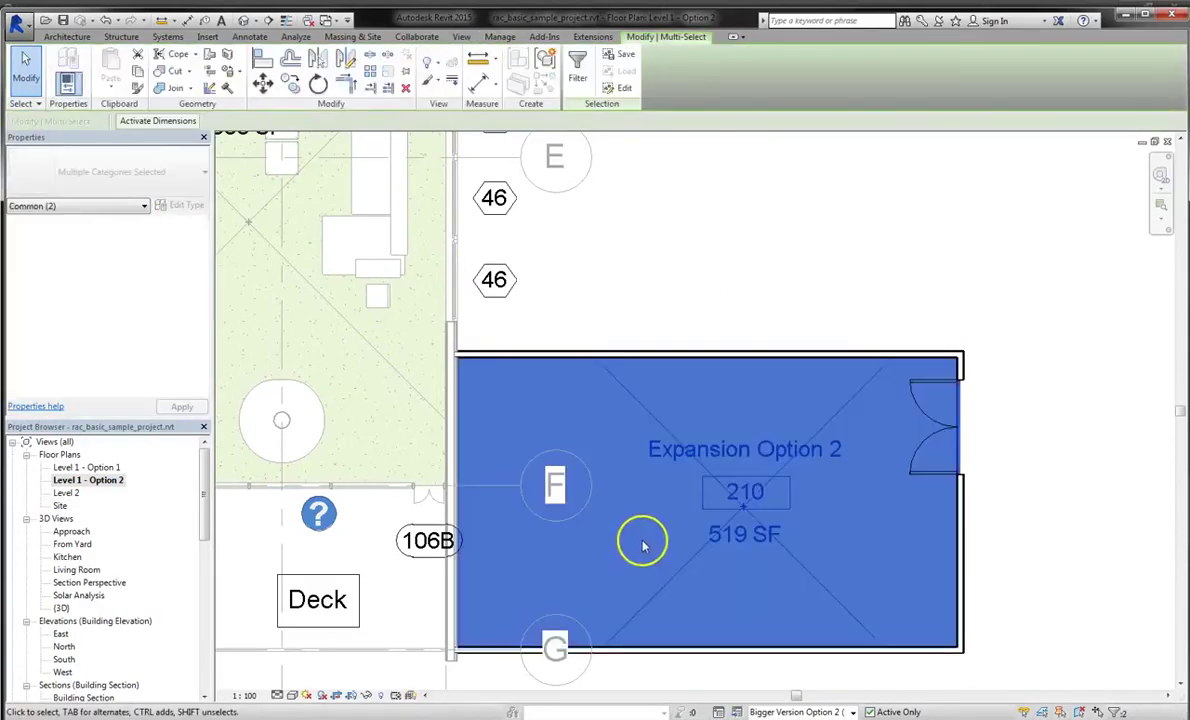
key(Delete)
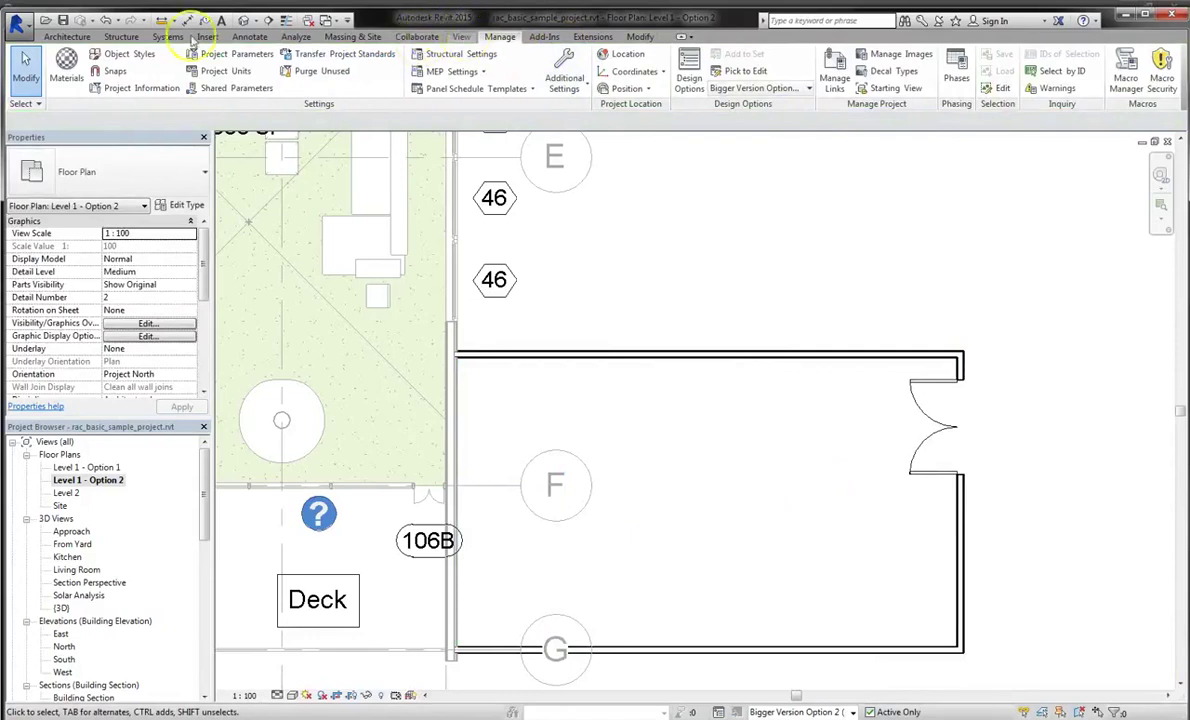
Place a new room in the empty expansion space
click(66, 36)
click(672, 68)
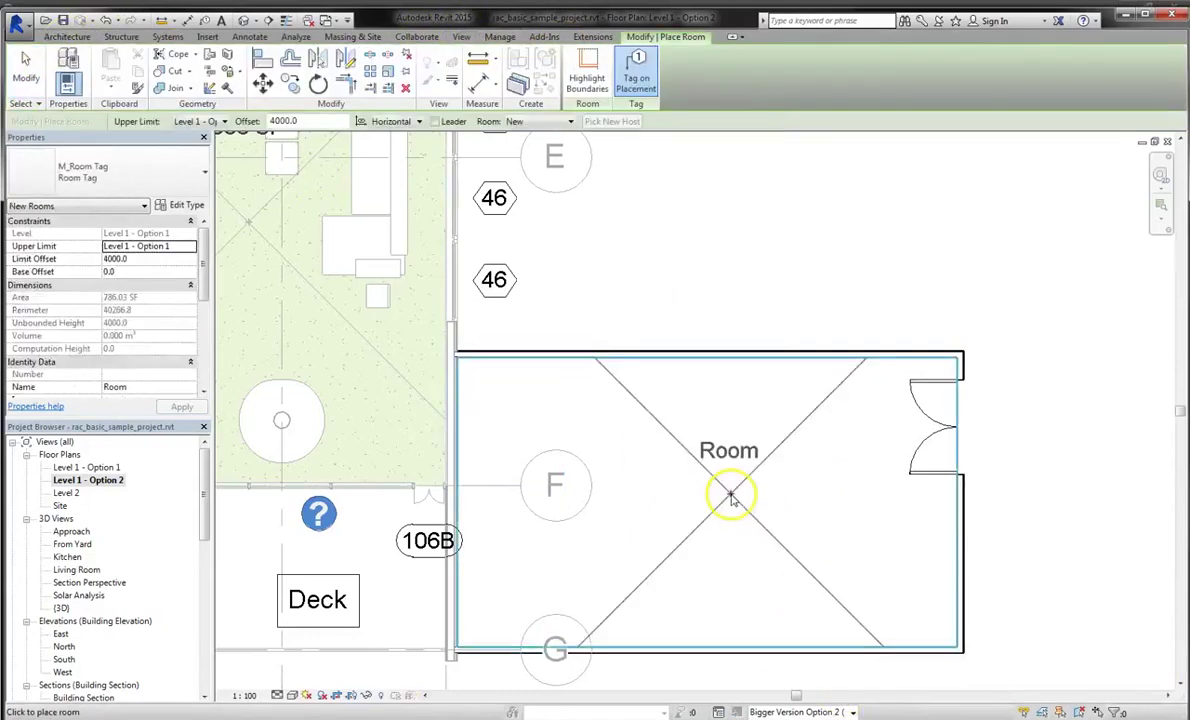
click(727, 494)
key(Escape)
Name the room EXPANSION OPTION 2 and tag it with Room Tag With Area (211, 519 SF)
double_click(746, 456)
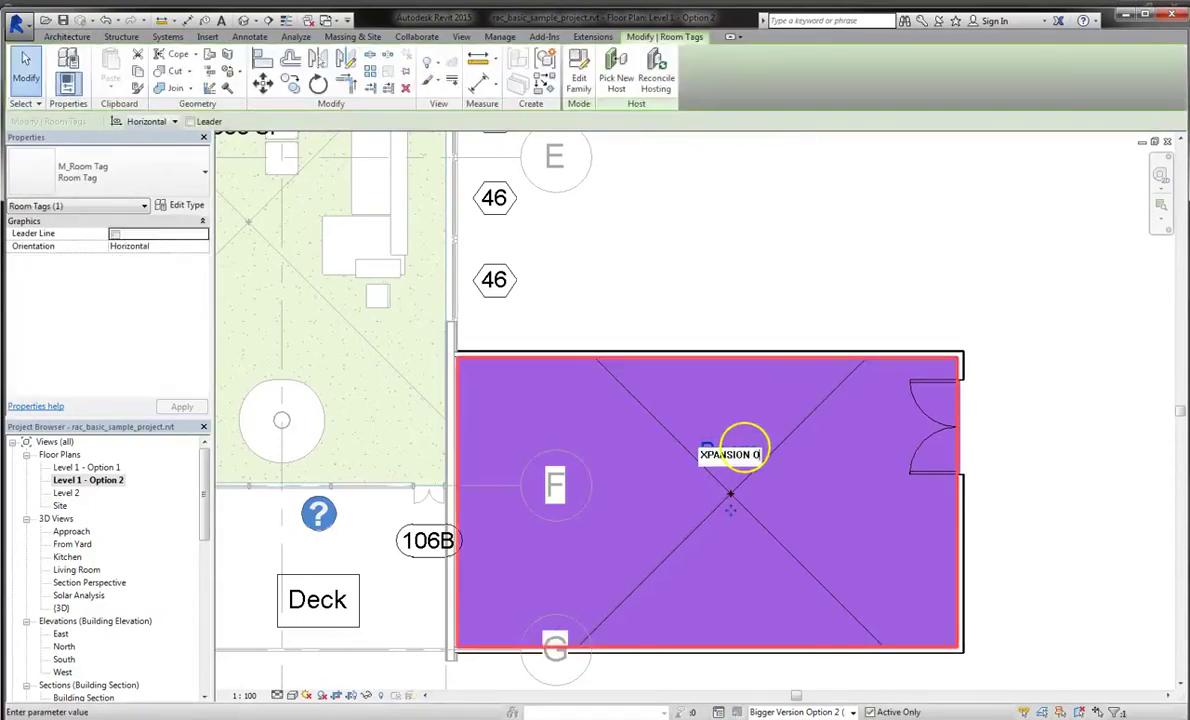
text(EXPANSION OPTION)
key(Return)
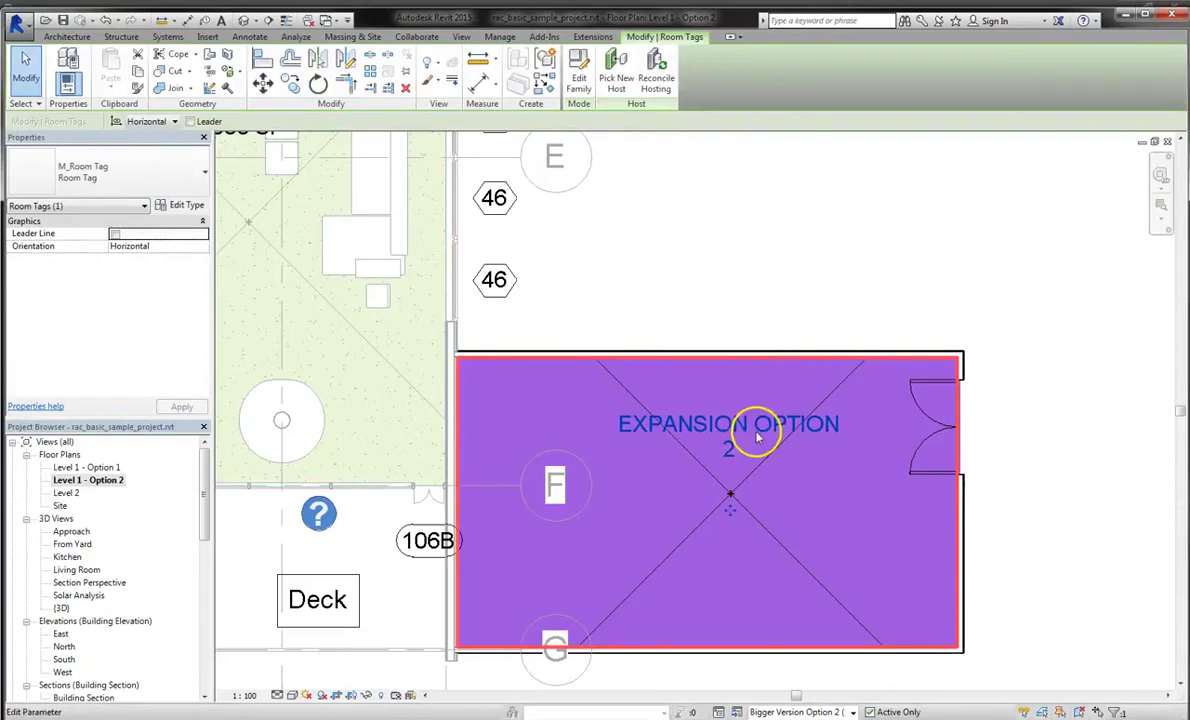
click(120, 188)
click(75, 234)
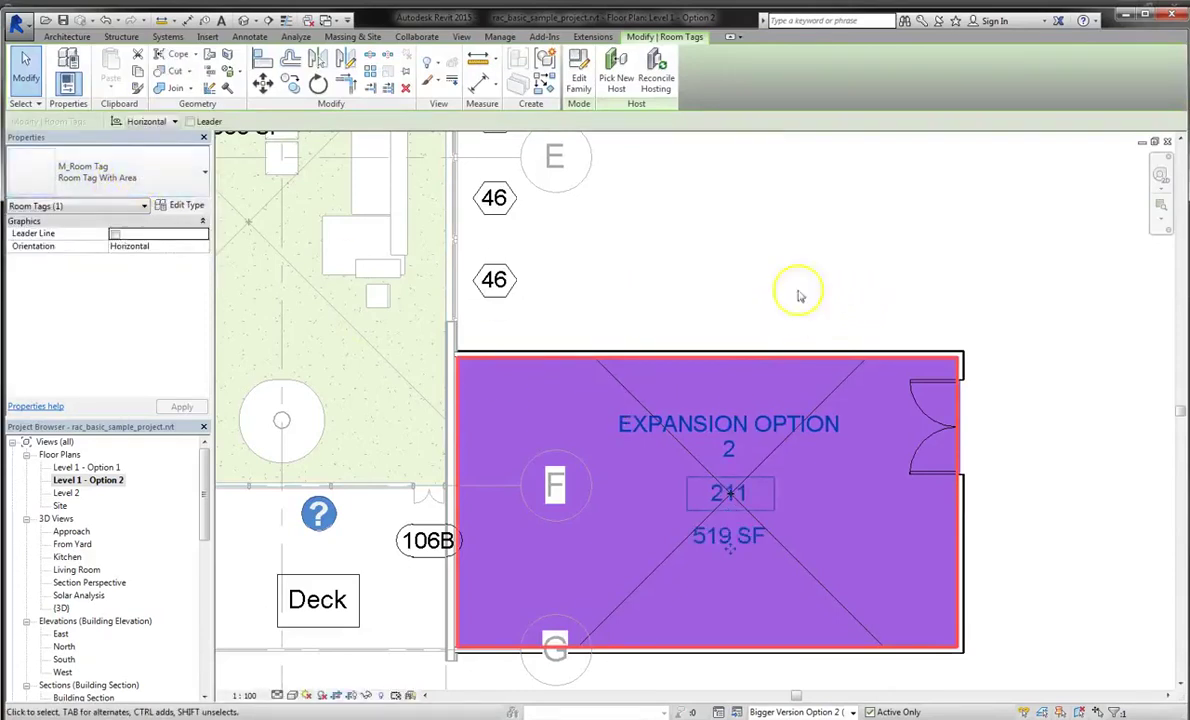
click(815, 385)
Bring up the View tab's Schedules dropdown listing the schedule types
scroll(805, 563, down, 2)
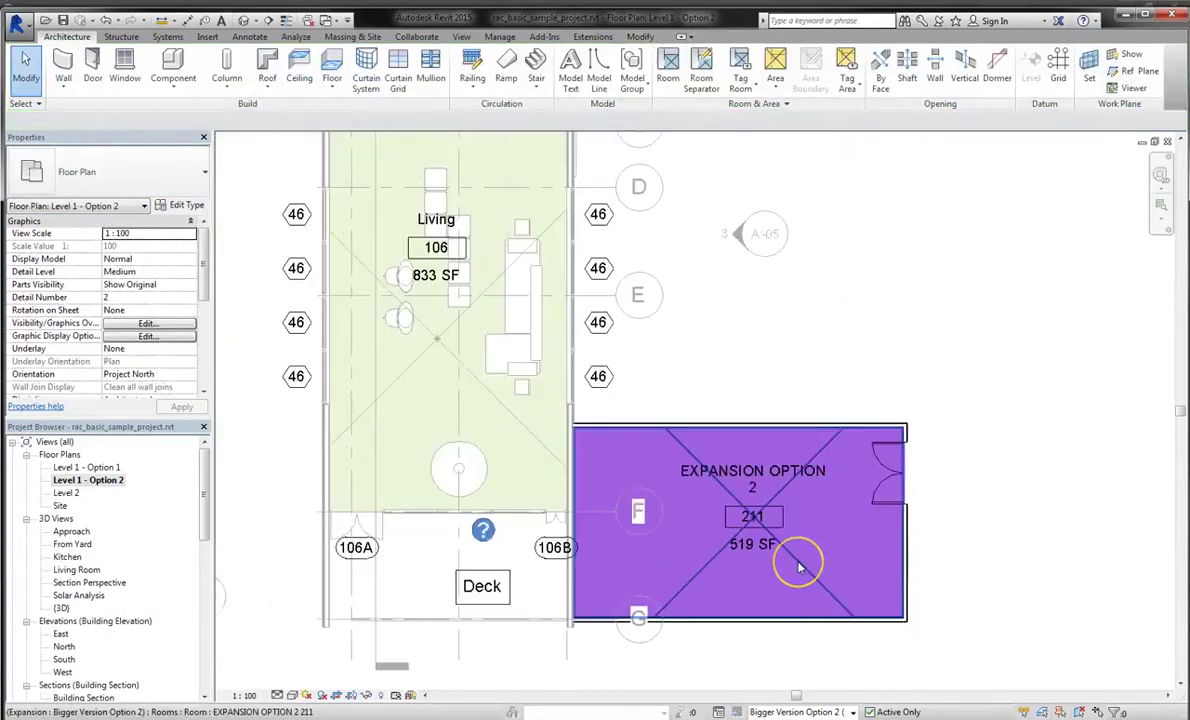
click(55, 626)
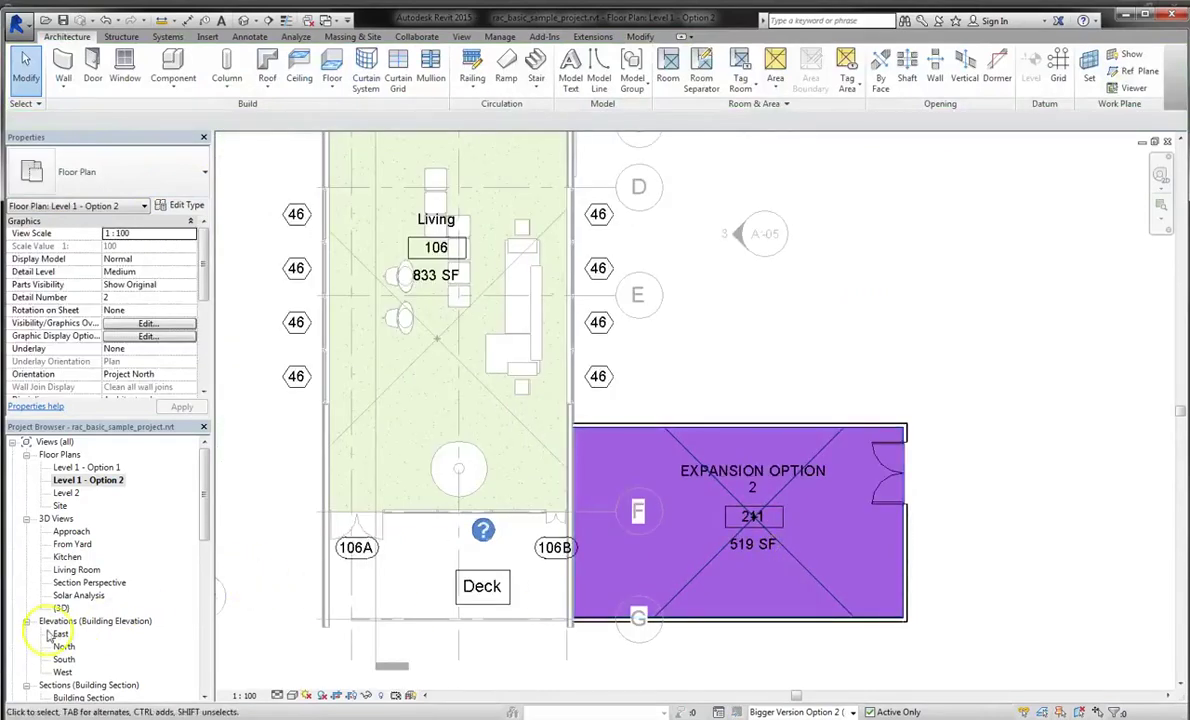
scroll(60, 628, down, 5)
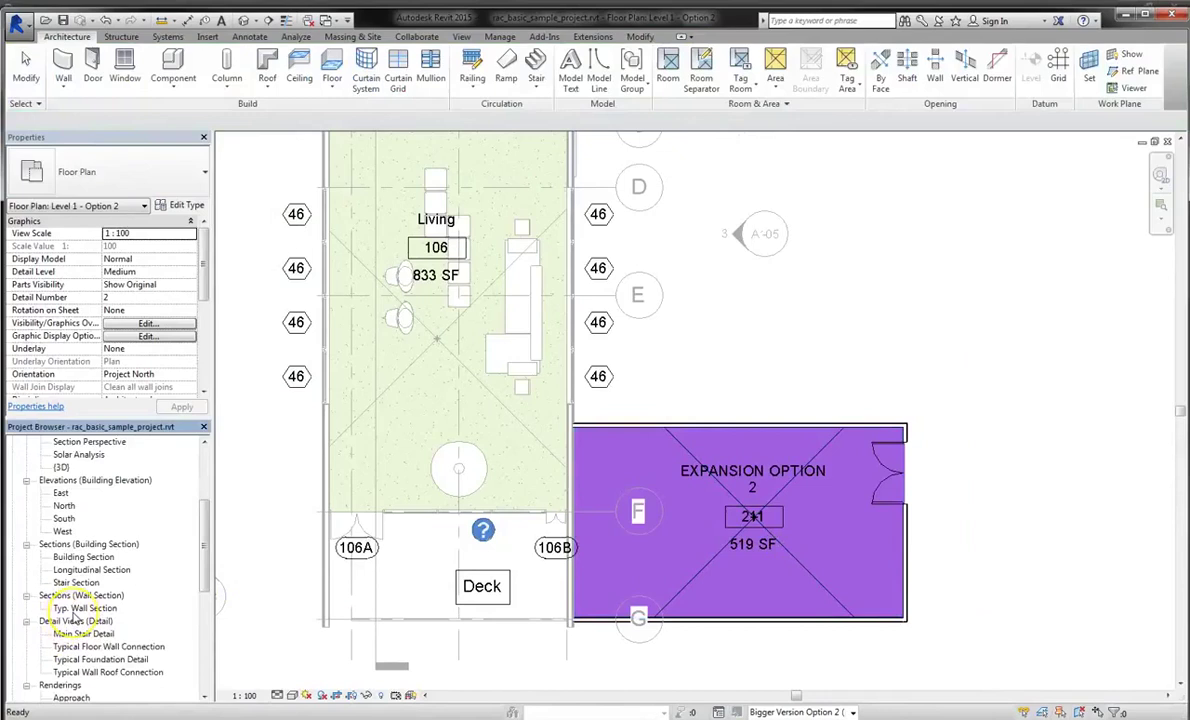
scroll(73, 618, down, 2)
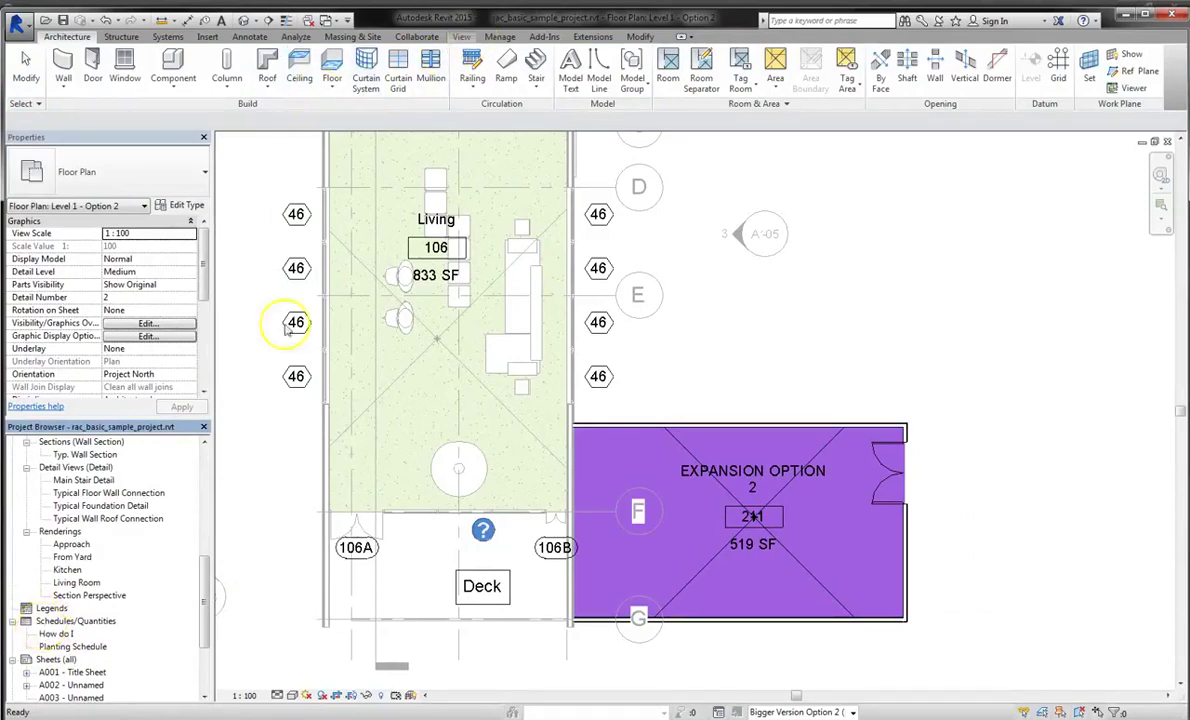
right_click(66, 621)
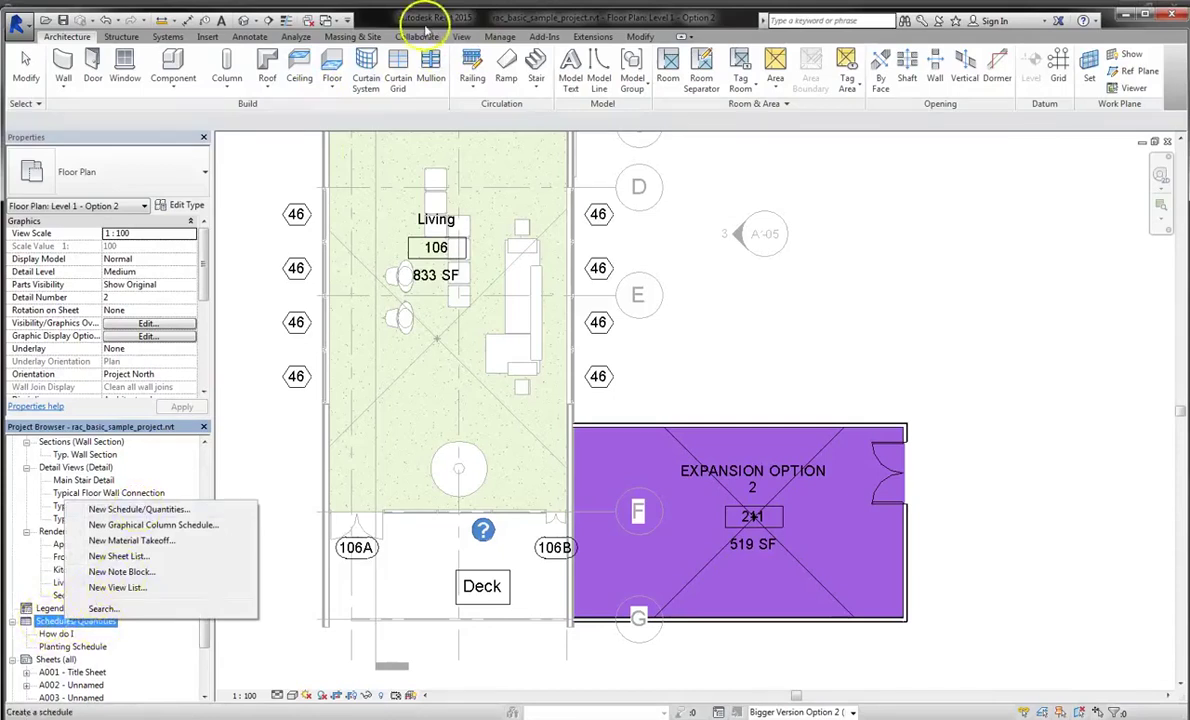
click(463, 36)
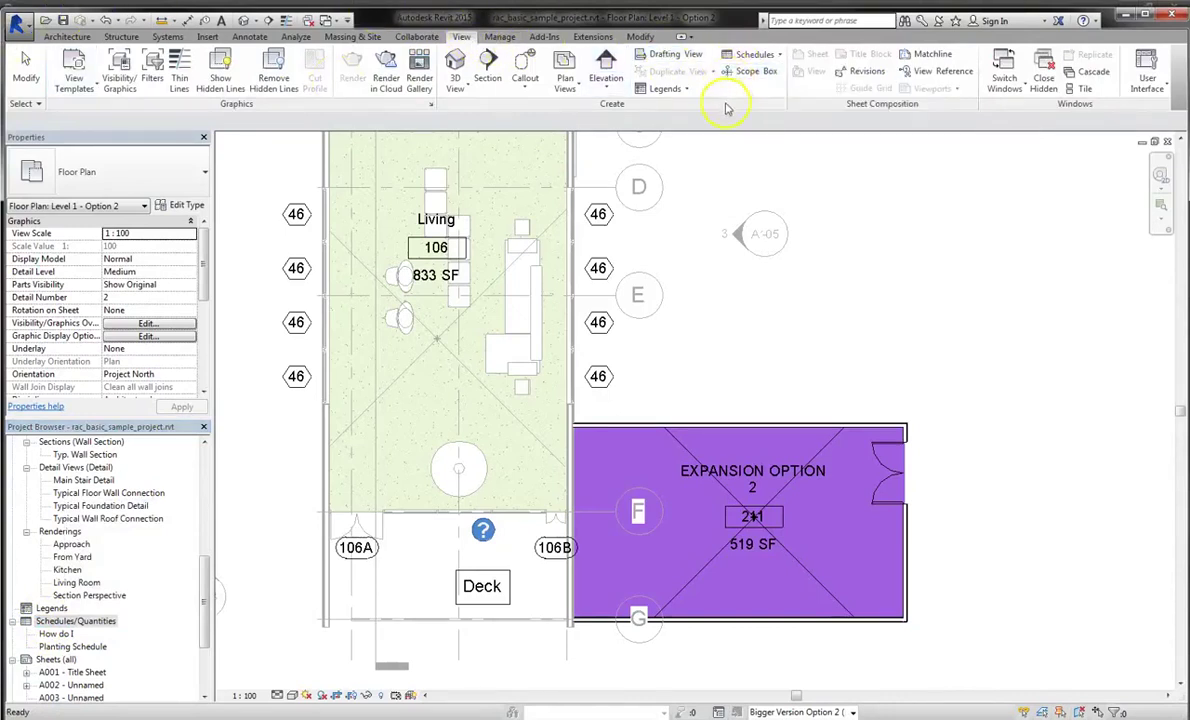
click(781, 56)
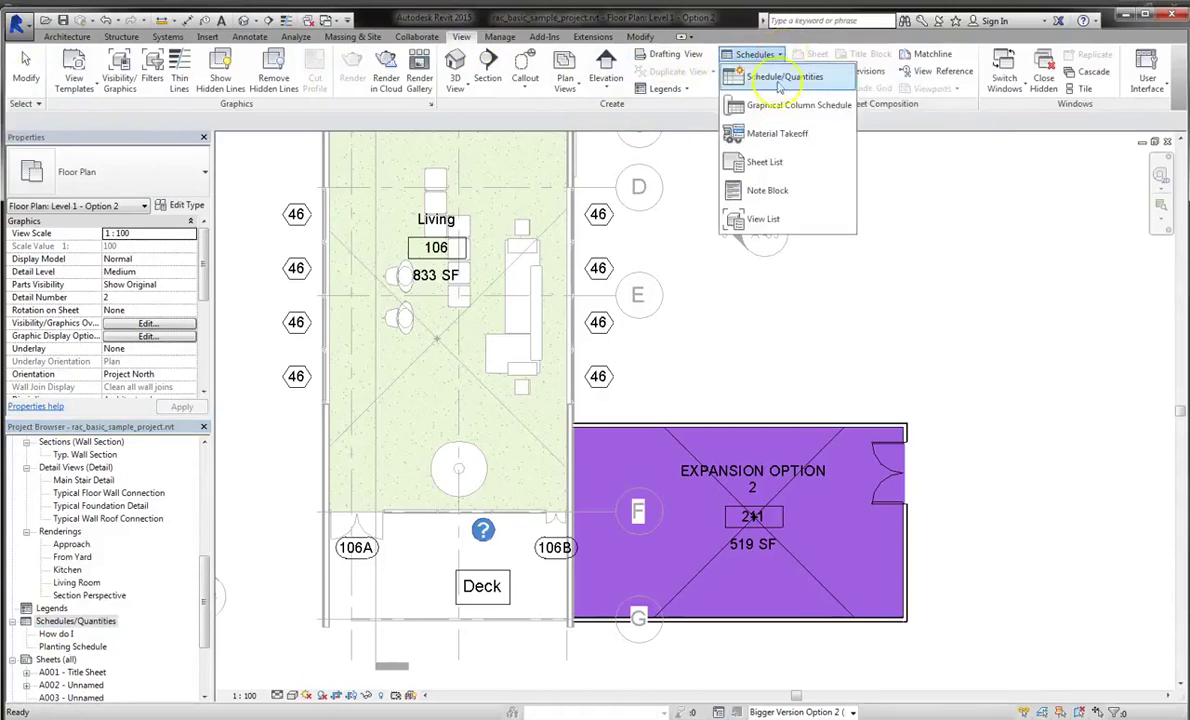
Start a new Schedule/Quantities table using the Rooms category
click(781, 77)
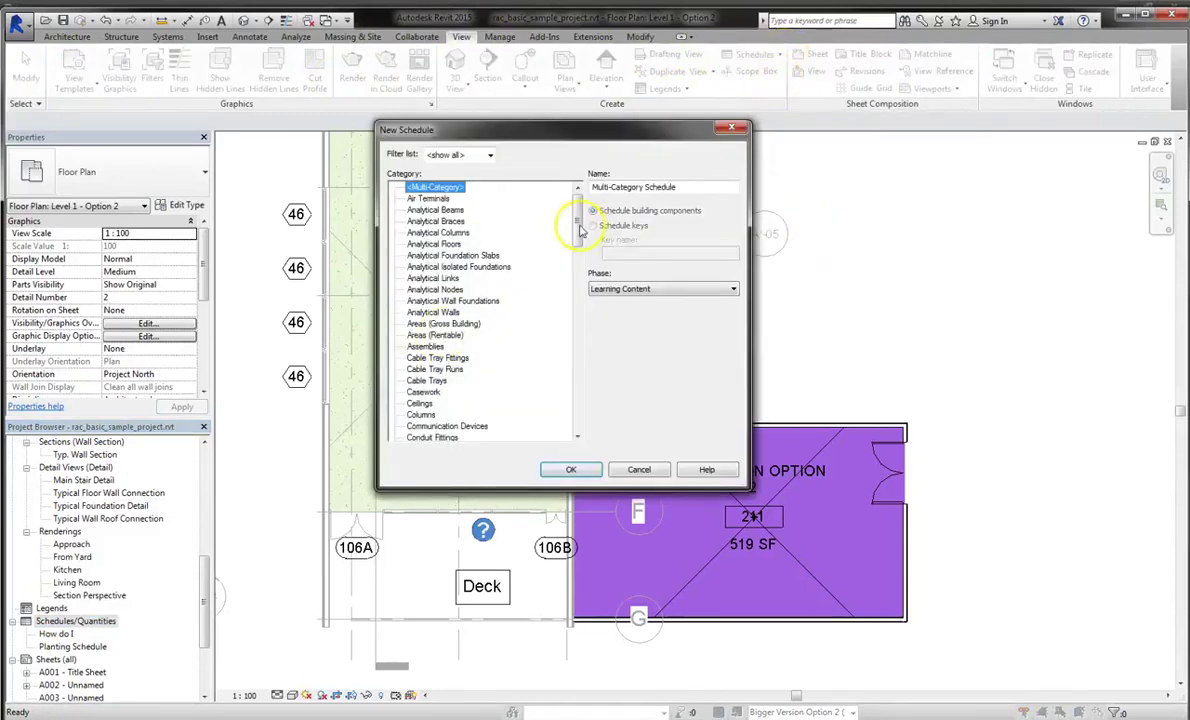
drag(581, 230, 570, 405)
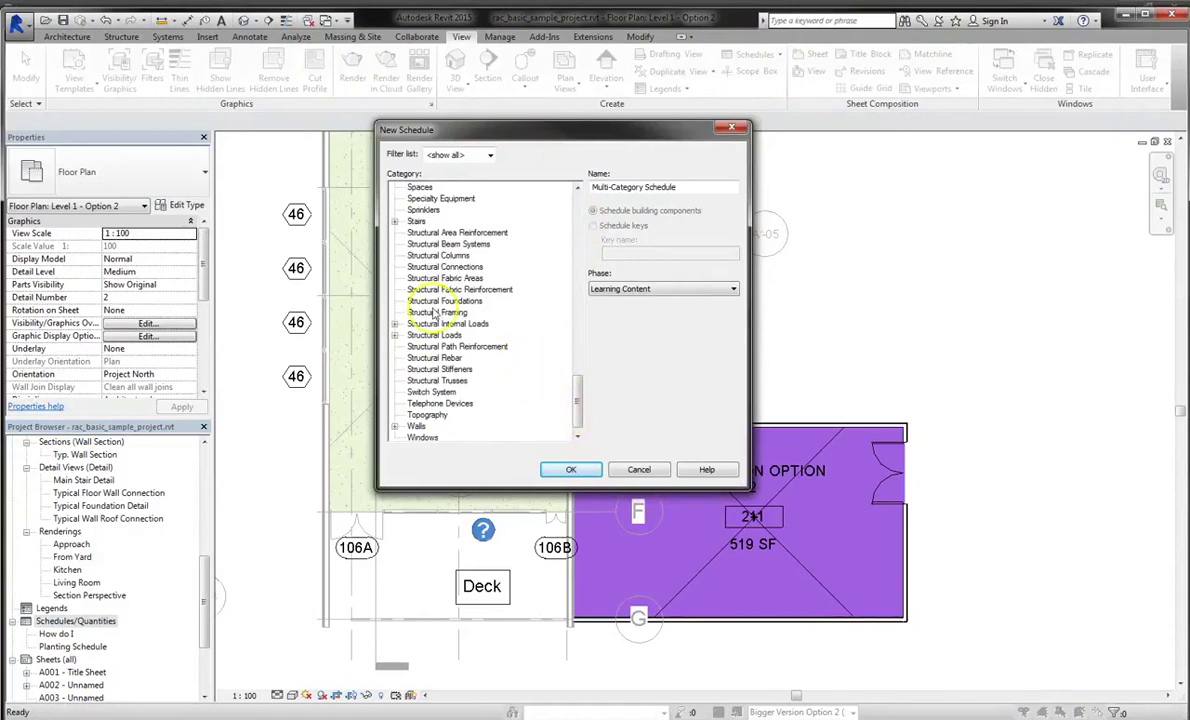
click(437, 312)
scroll(445, 350, up, 3)
click(418, 256)
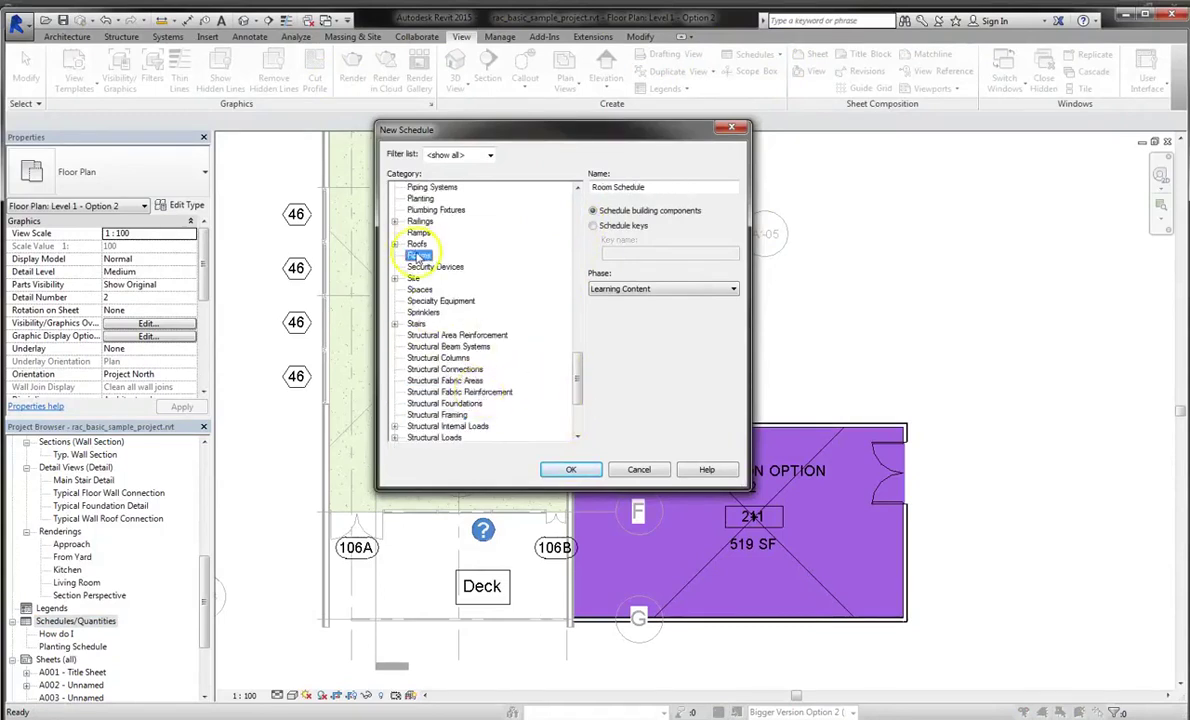
click(589, 467)
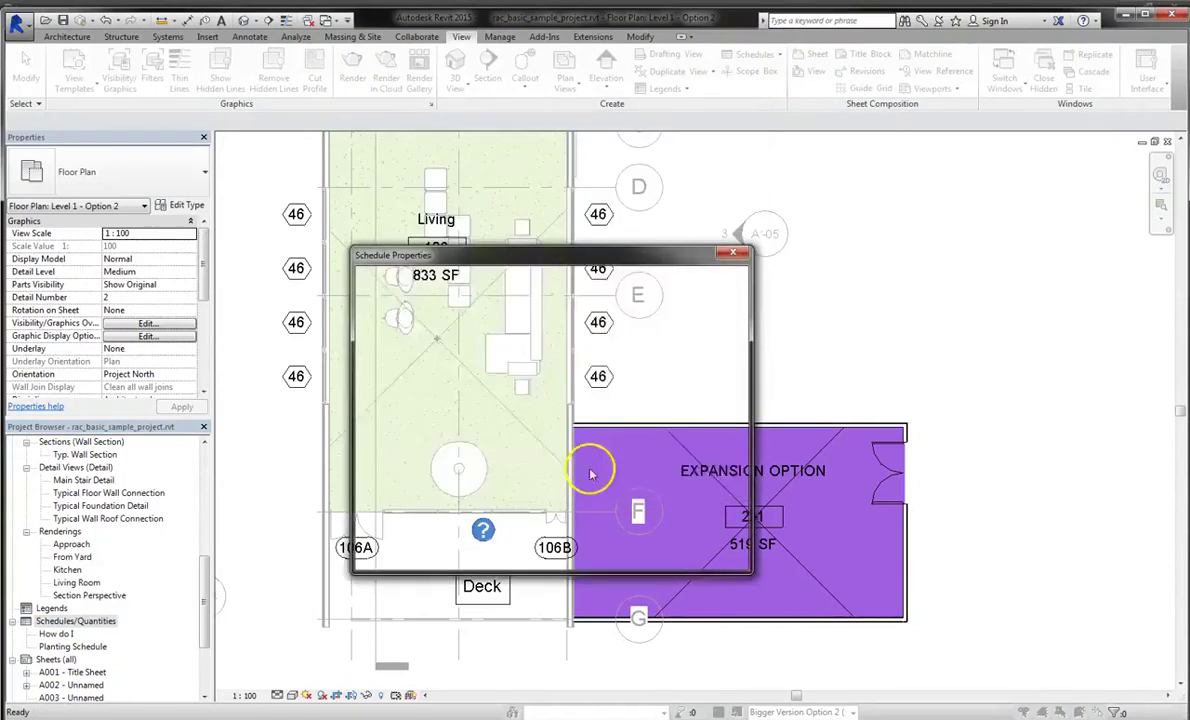
scroll(420, 378, down, 2)
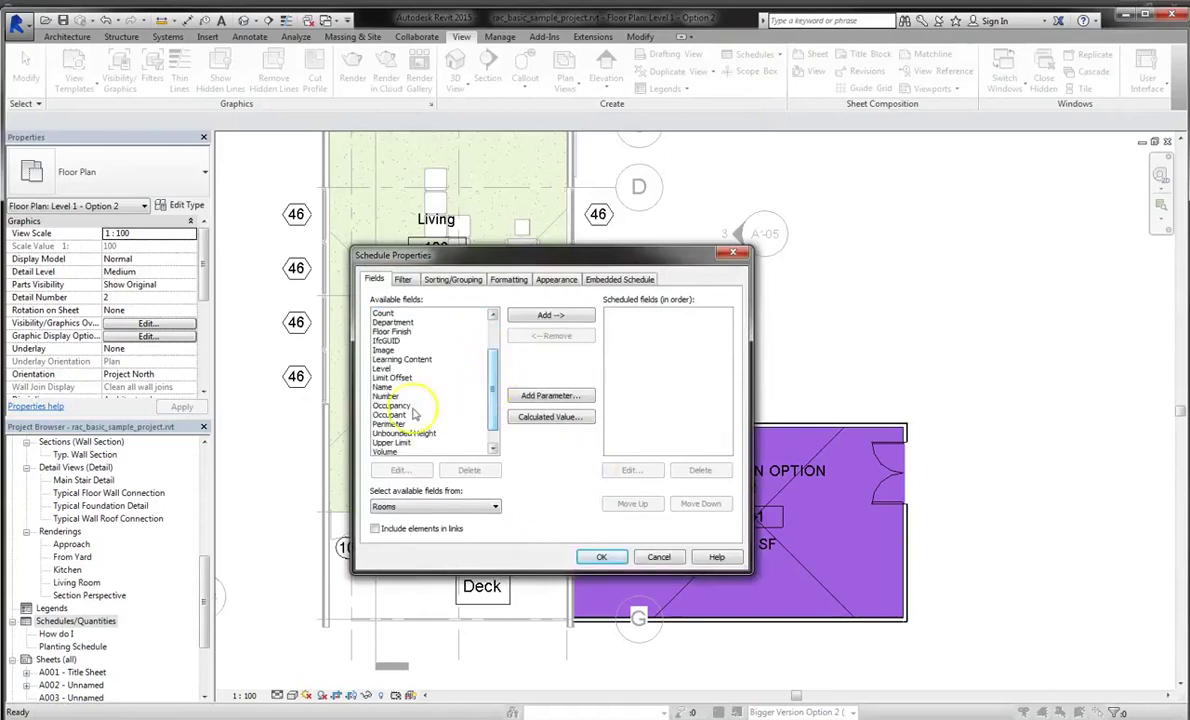
Add the Name and Area fields to the scheduled fields
click(388, 387)
click(549, 316)
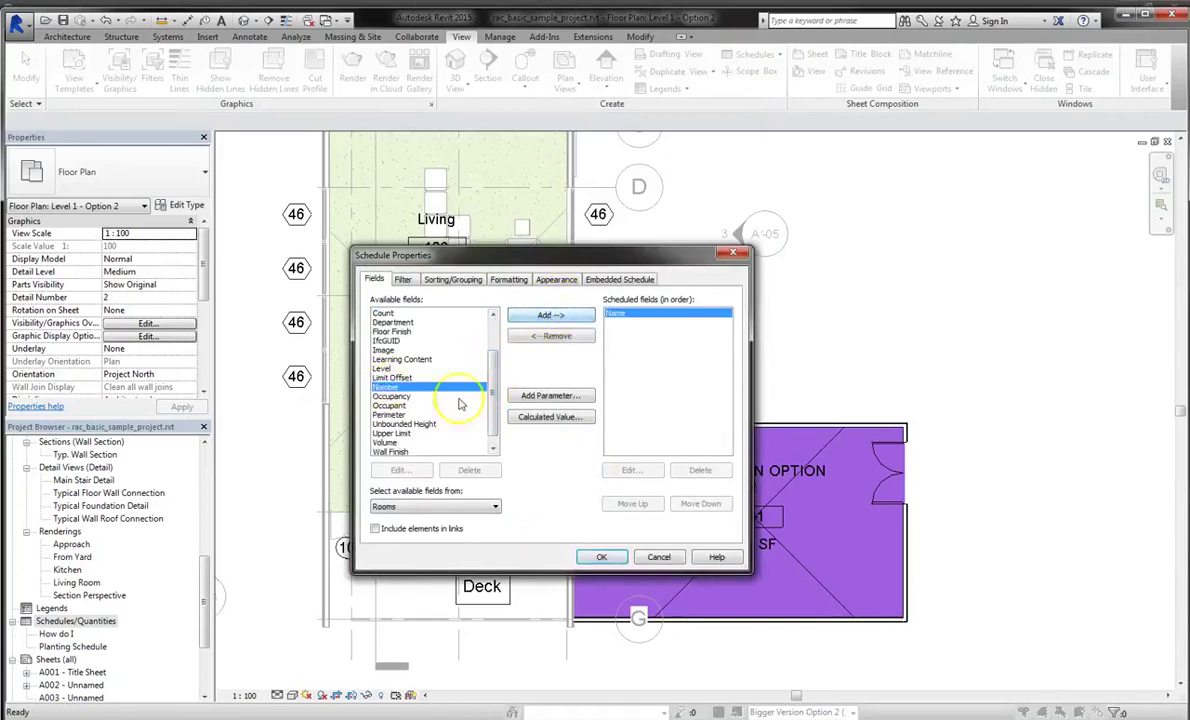
click(393, 397)
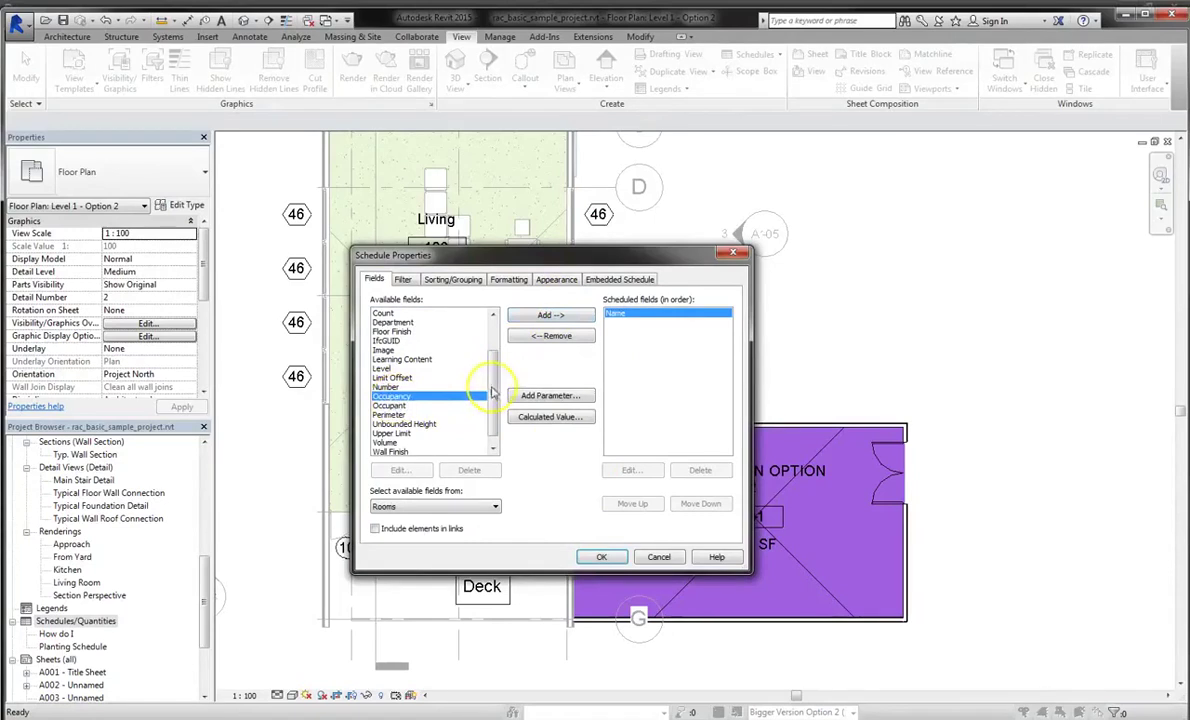
drag(497, 399, 489, 364)
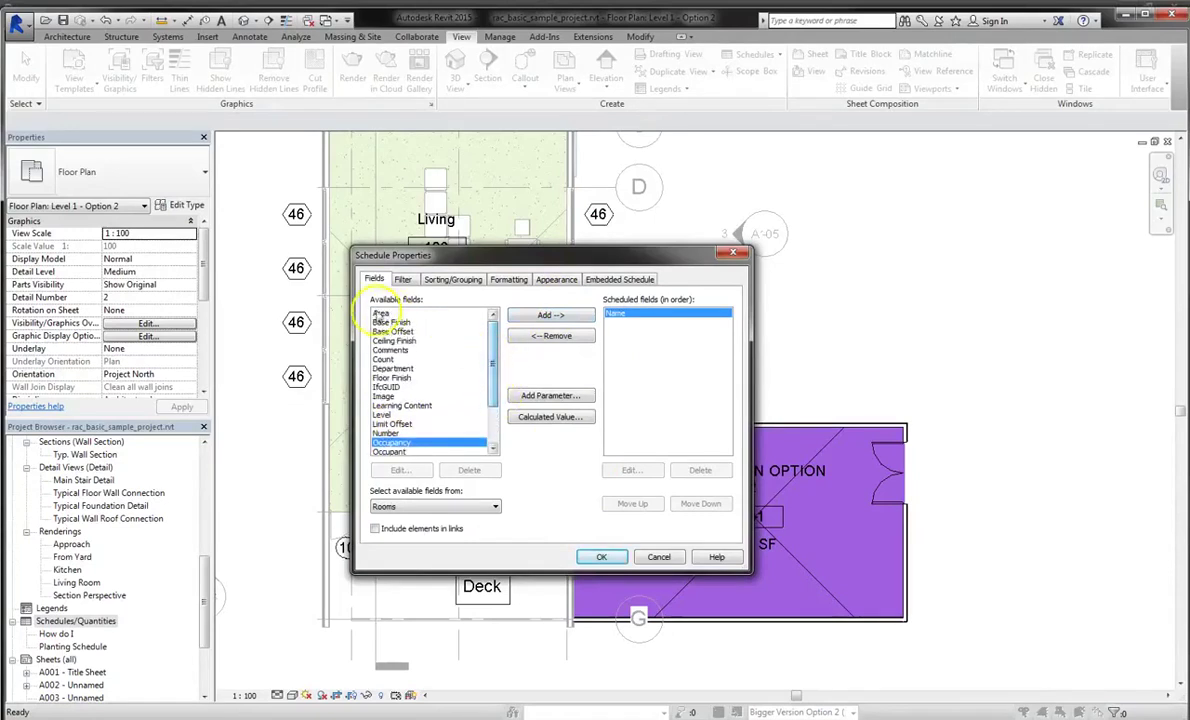
click(381, 313)
click(527, 317)
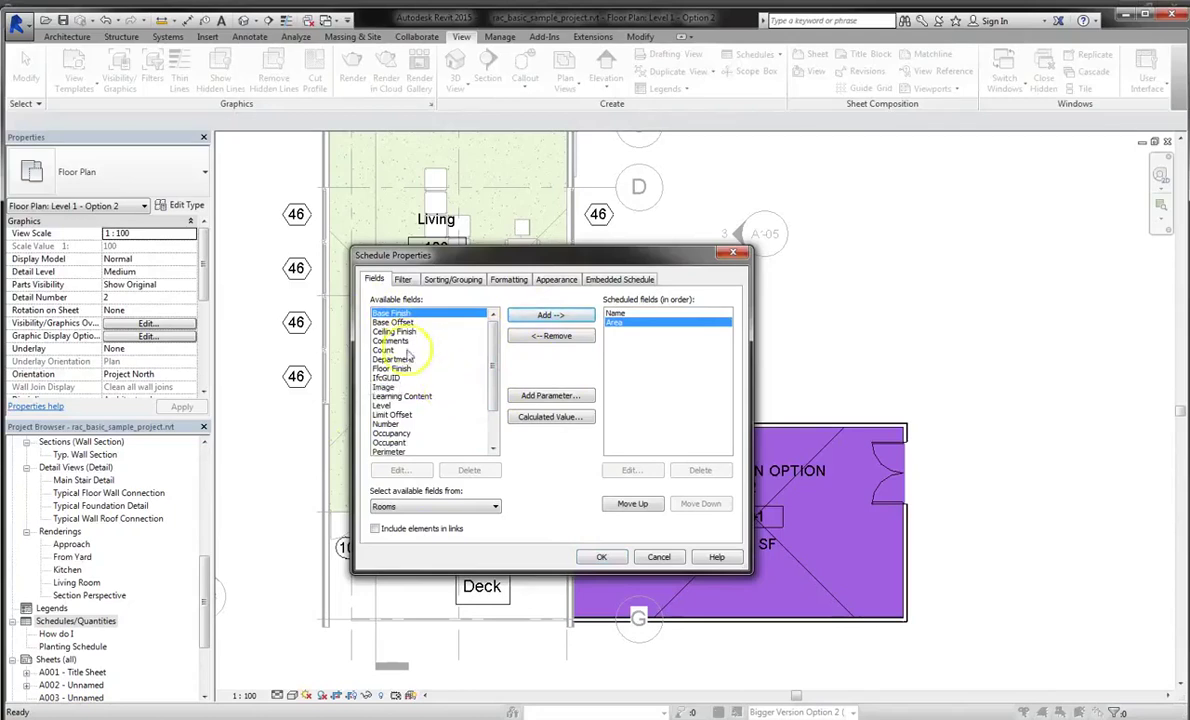
Add Level and Number, then create the schedule with these four columns
click(387, 406)
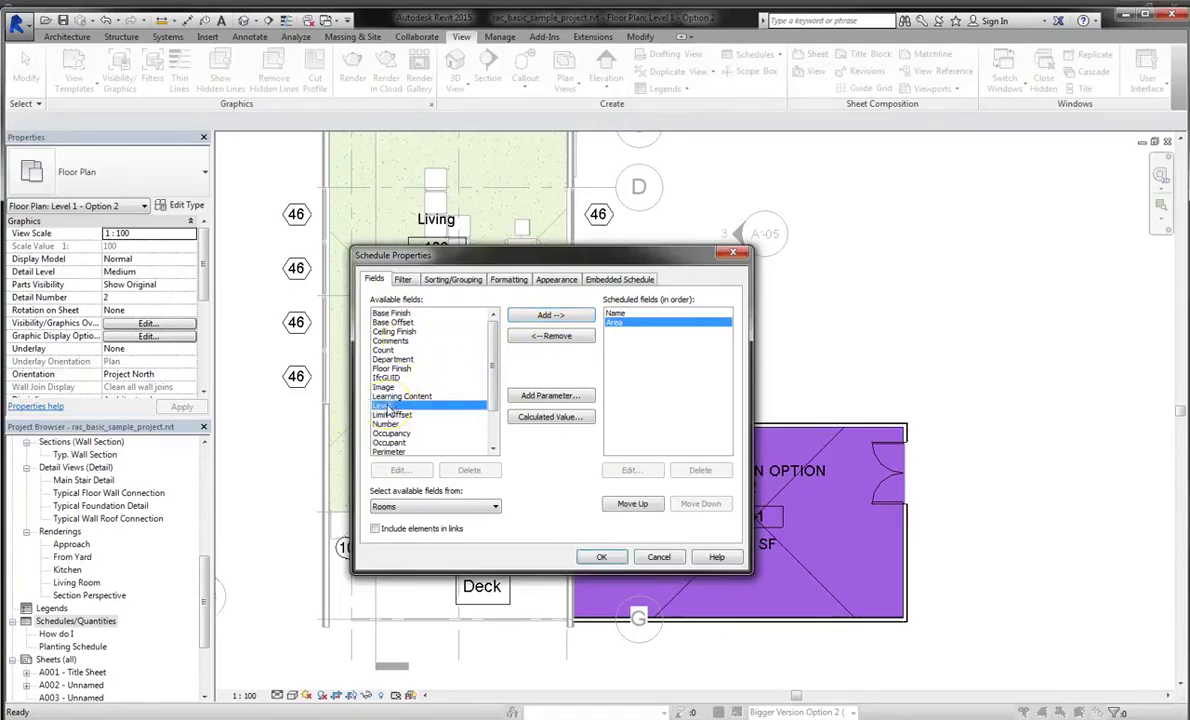
click(556, 316)
click(388, 414)
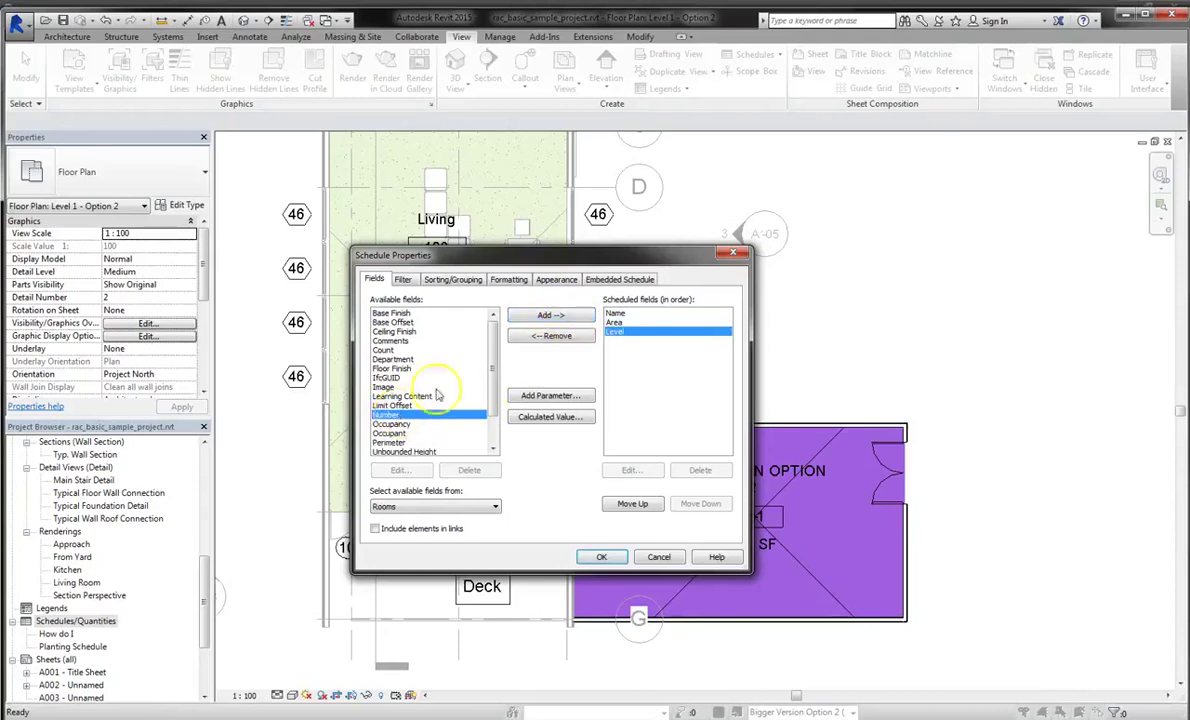
click(535, 318)
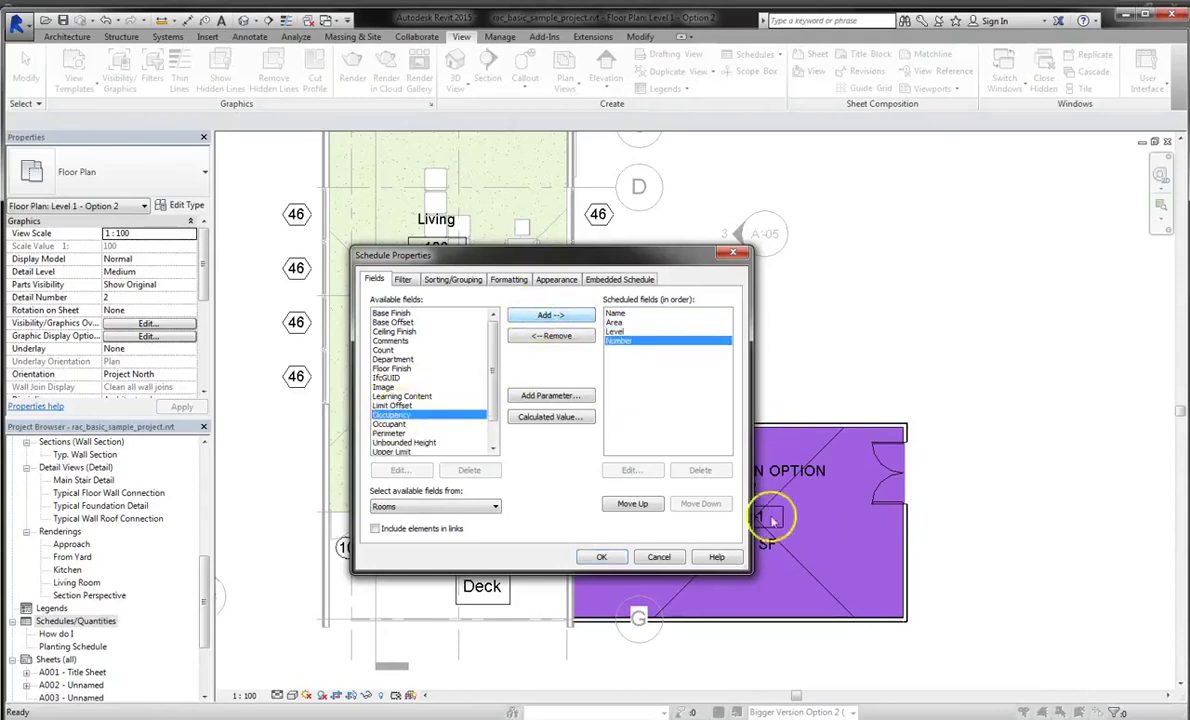
scroll(480, 400, down, 2)
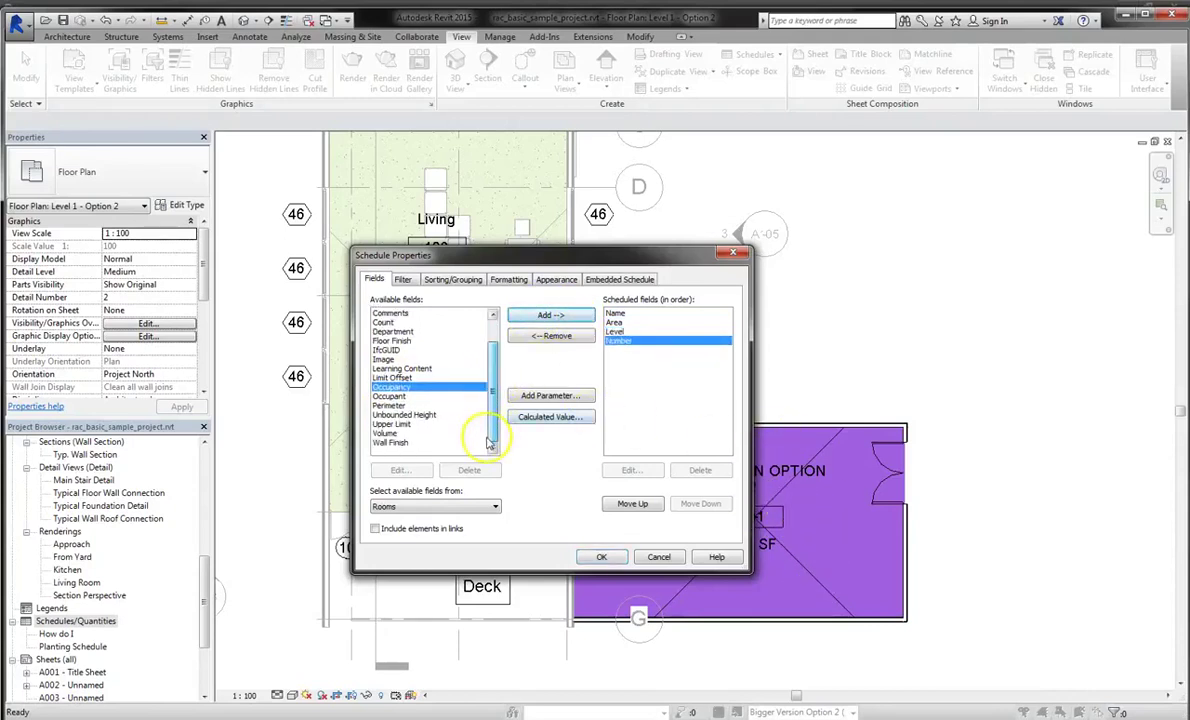
scroll(488, 390, up, 2)
click(601, 557)
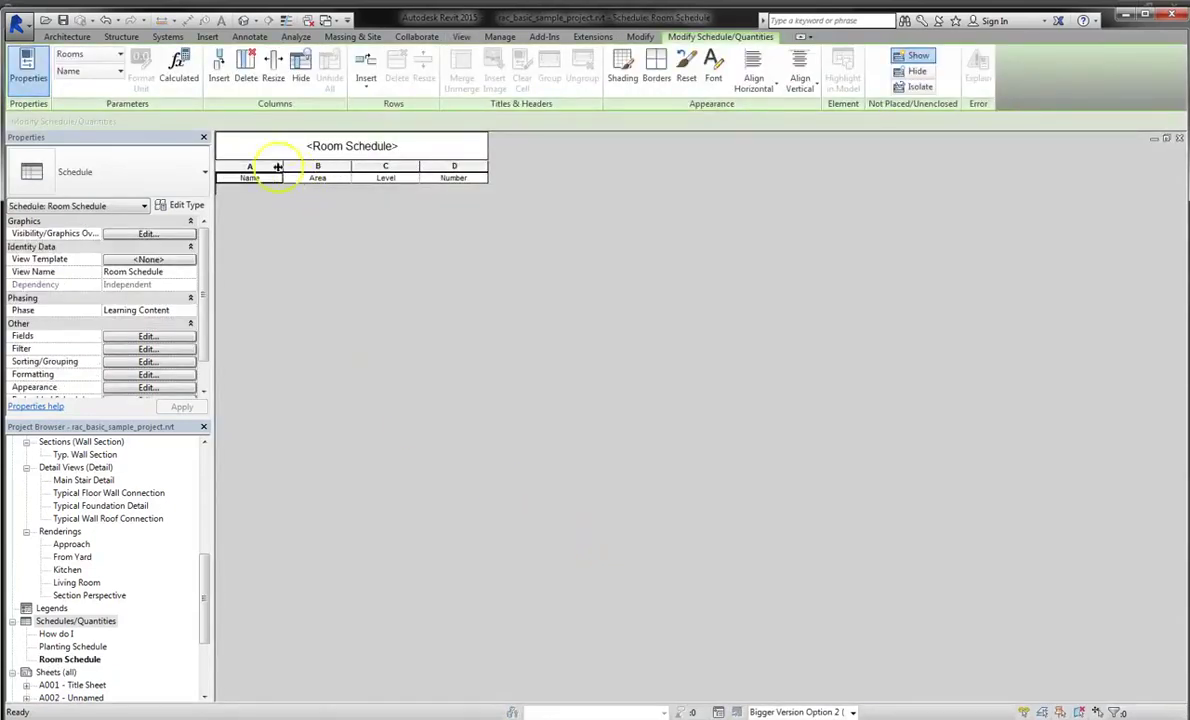
mouse_move(207, 270)
mouse_down()
mouse_move(220, 319)
mouse_move(212, 258)
mouse_up()
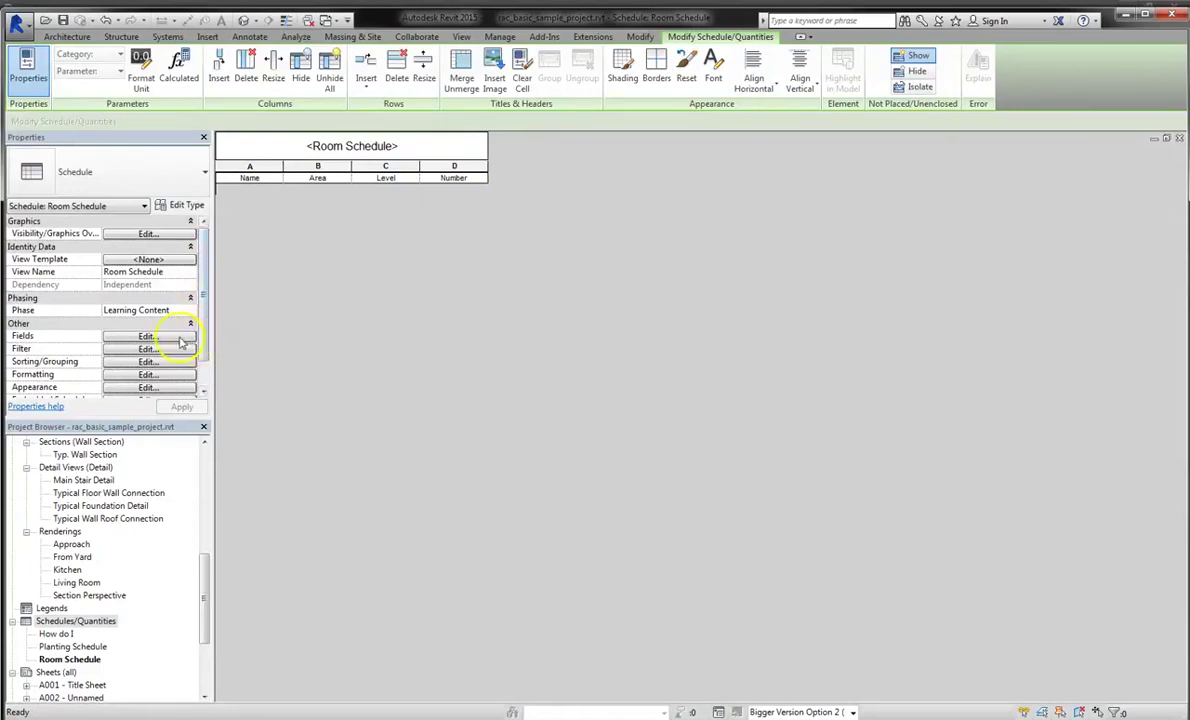
click(192, 311)
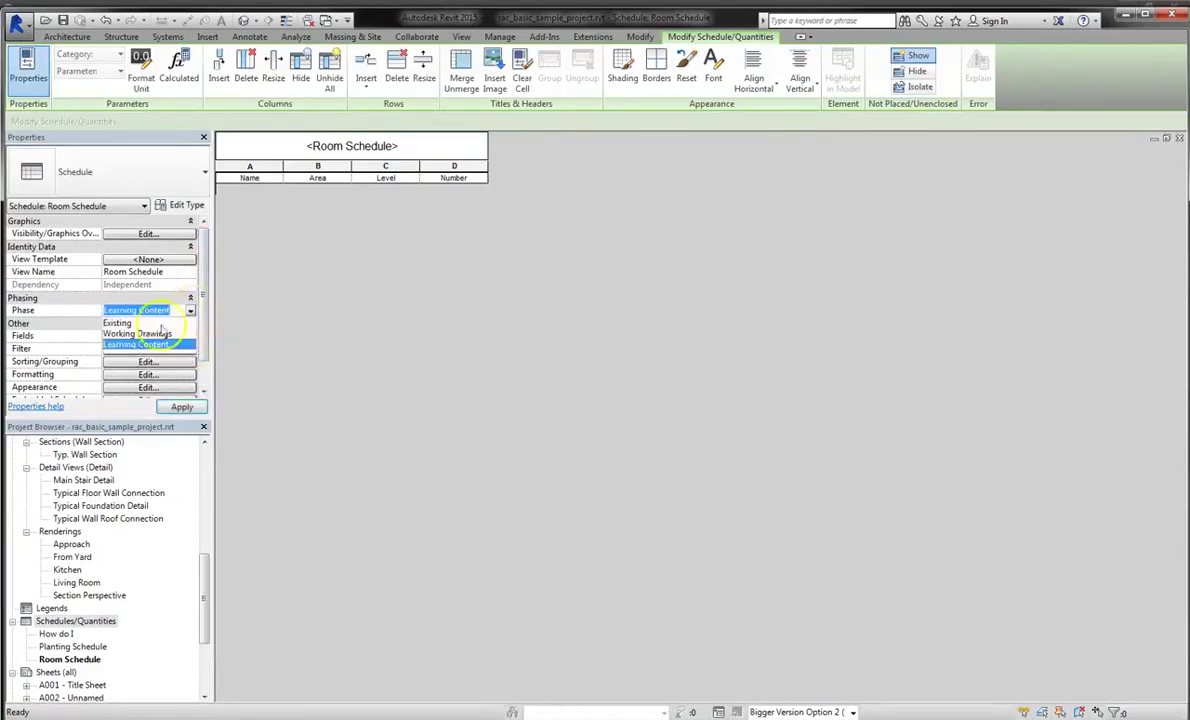
click(170, 305)
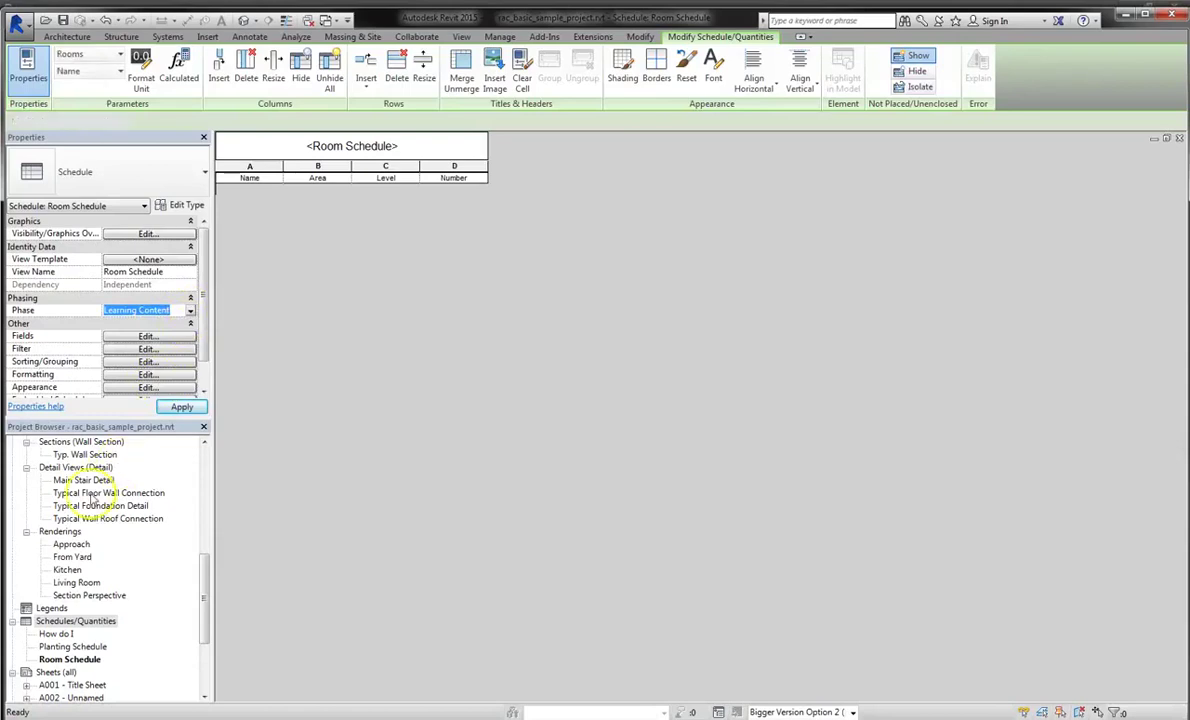
click(92, 494)
scroll(85, 510, up, 10)
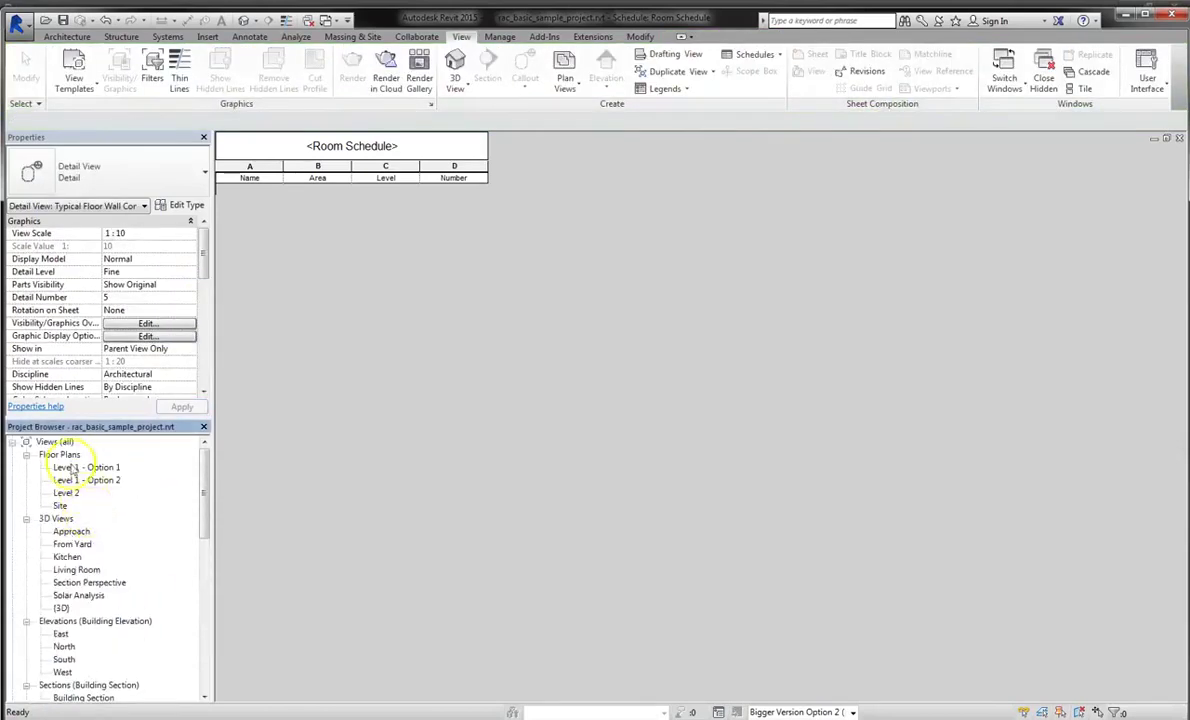
double_click(74, 468)
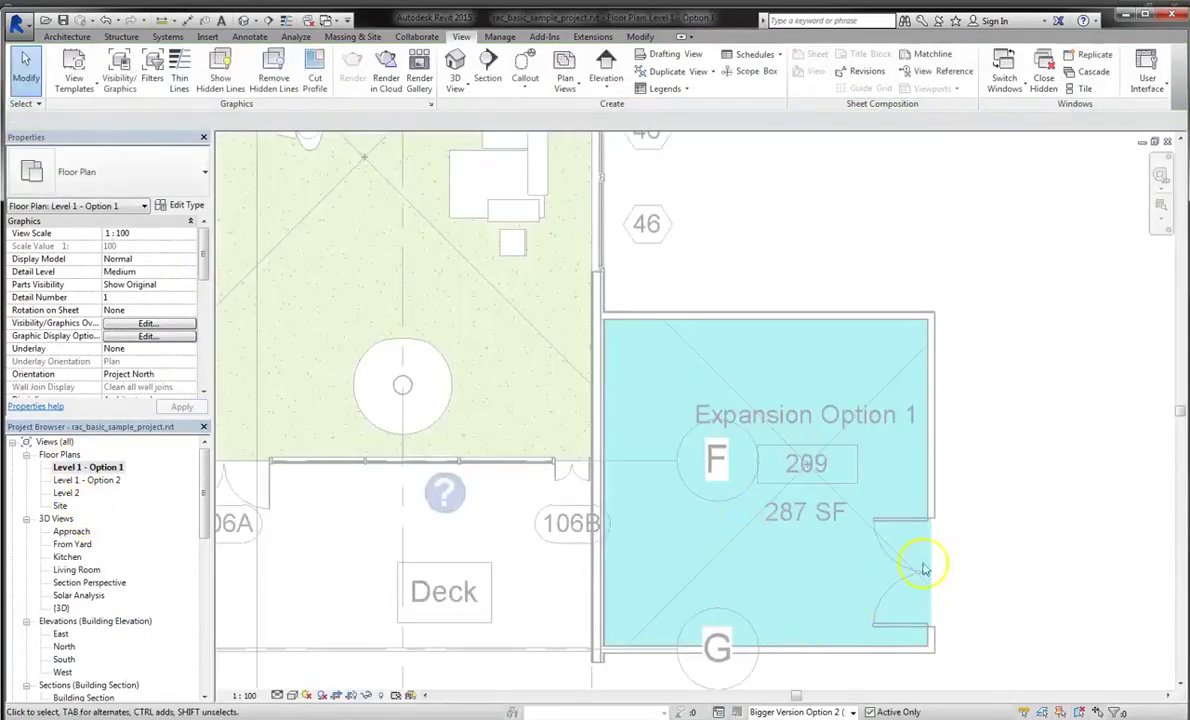
right_click(795, 544)
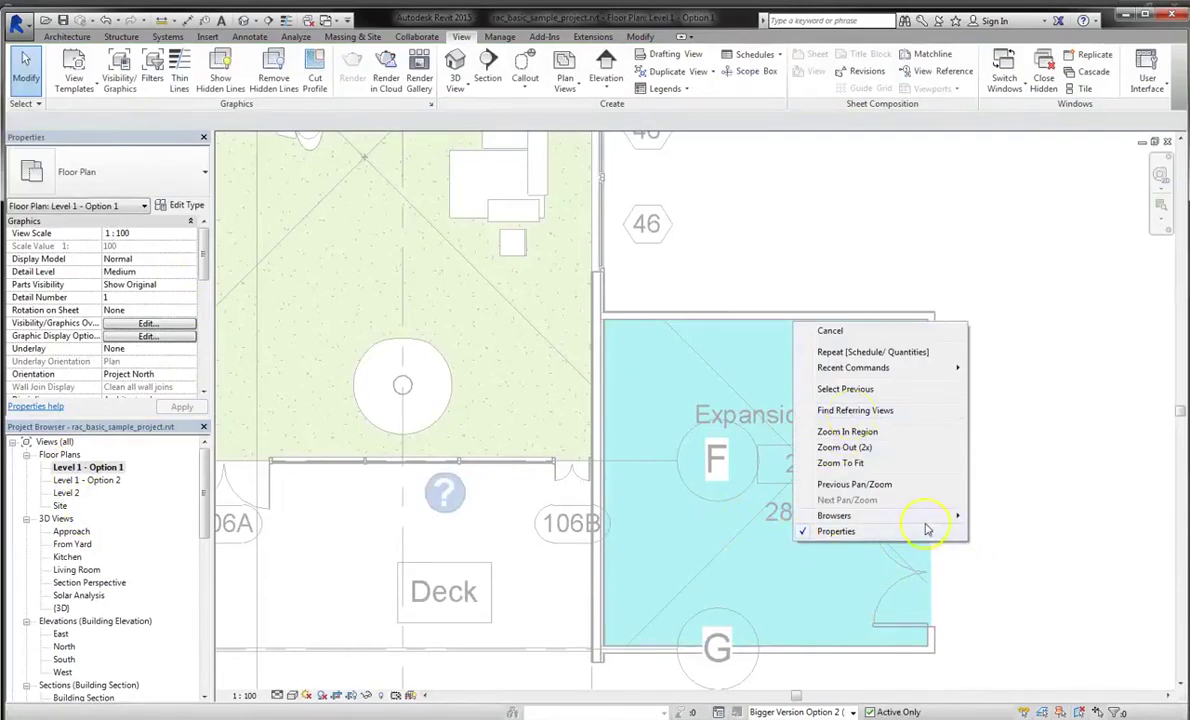
mouse_move(925, 524)
click(945, 622)
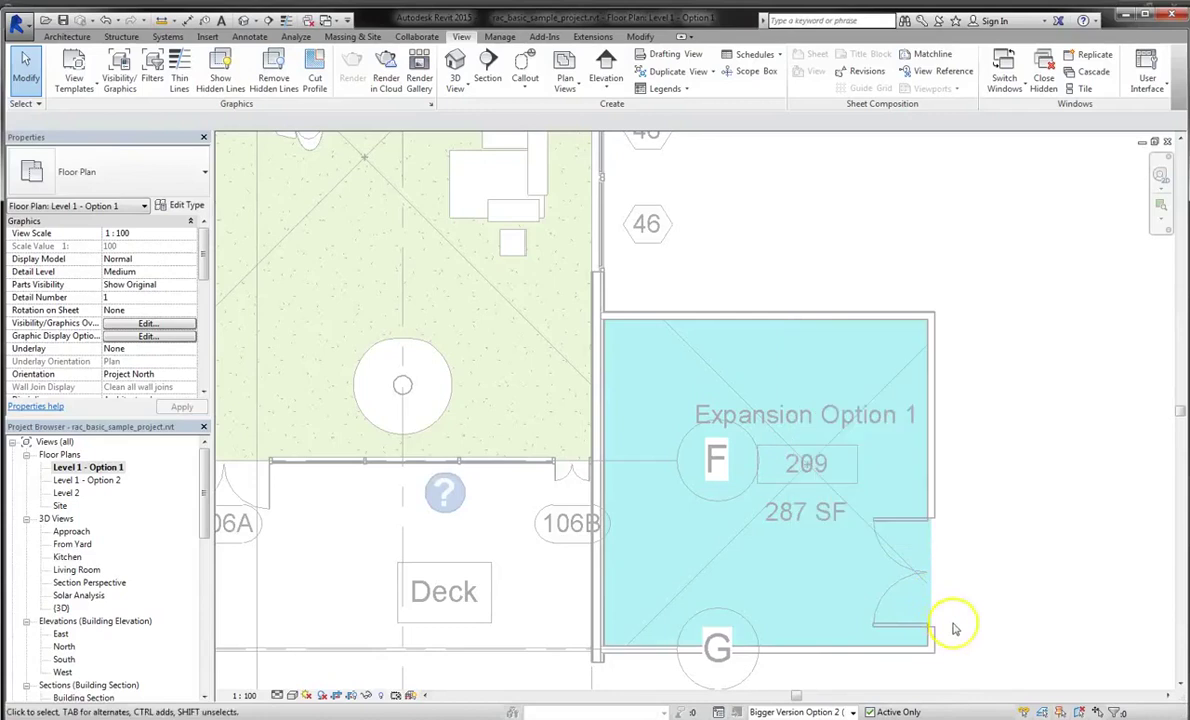
click(800, 711)
click(800, 667)
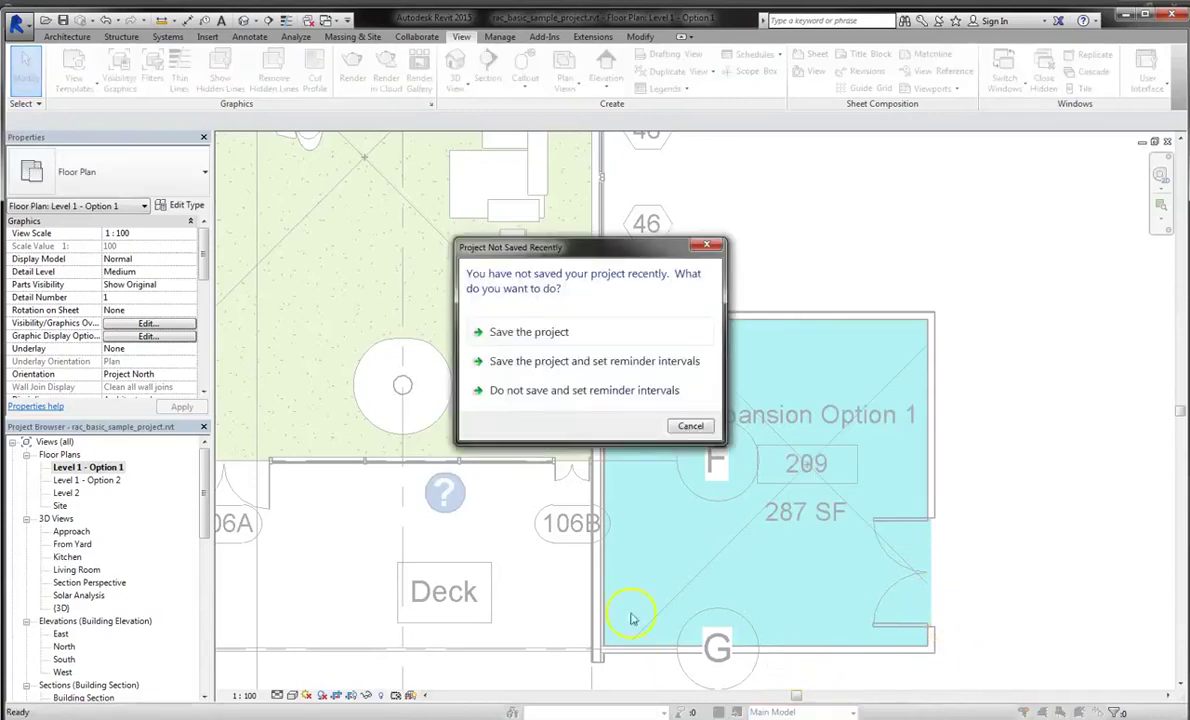
click(693, 427)
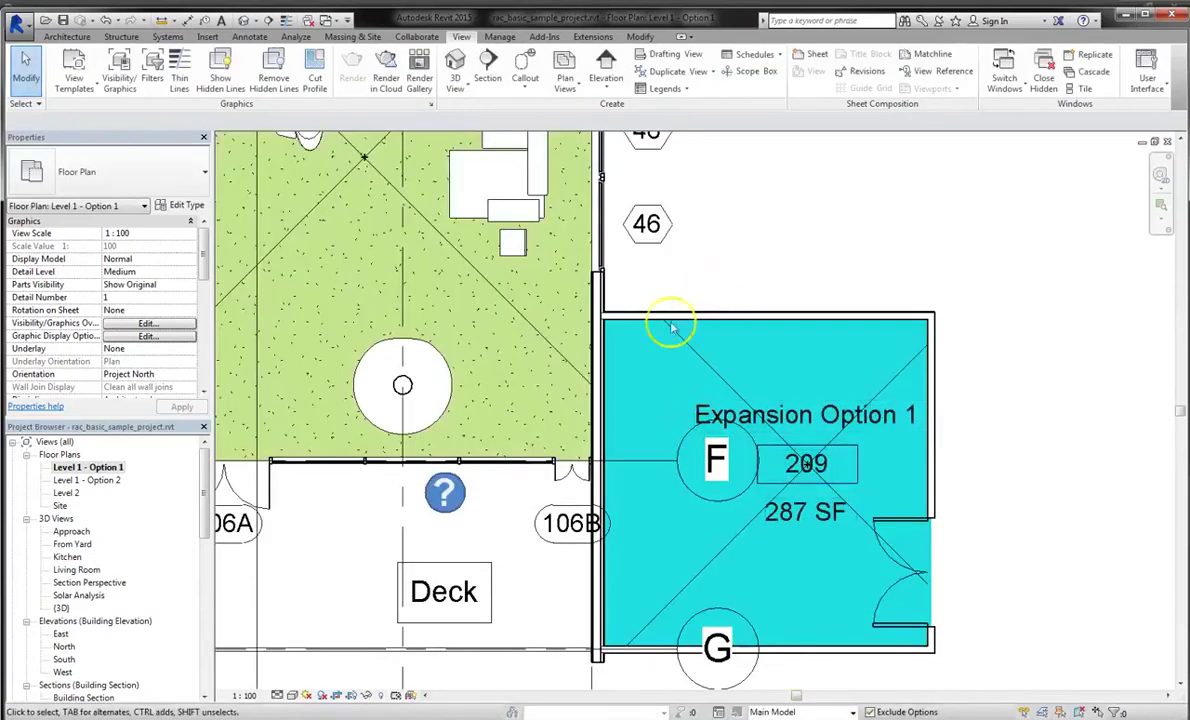
click(602, 318)
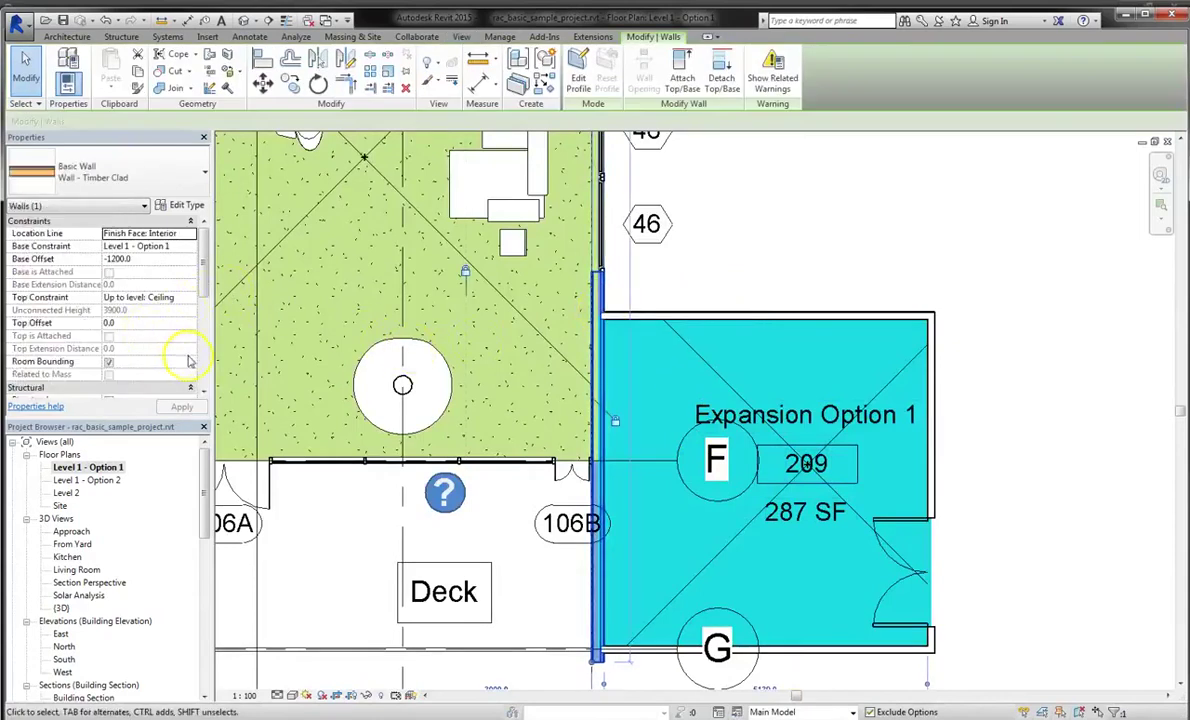
scroll(207, 372, down, 5)
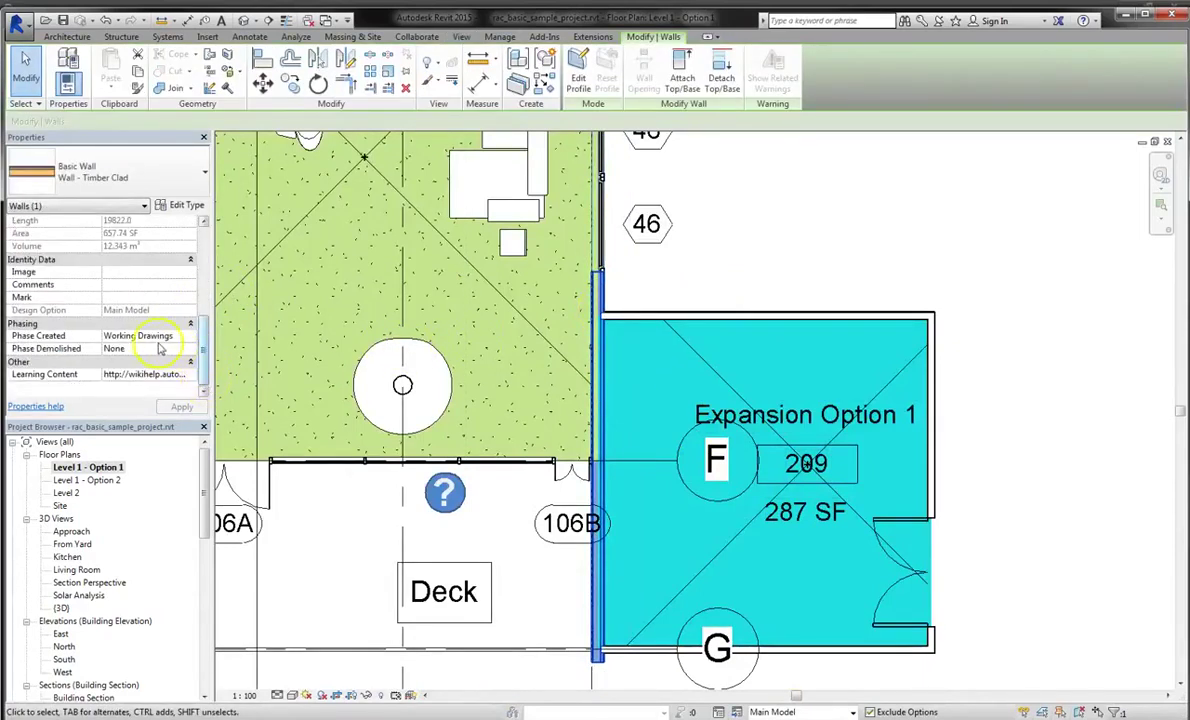
click(640, 302)
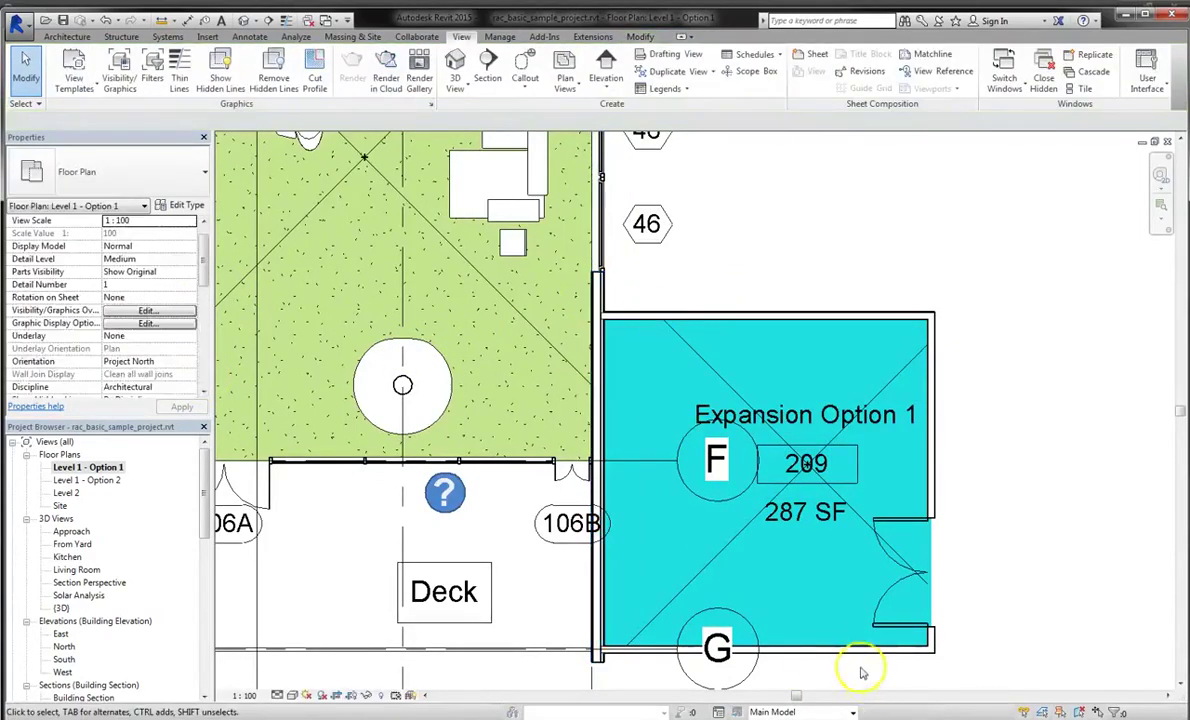
click(797, 712)
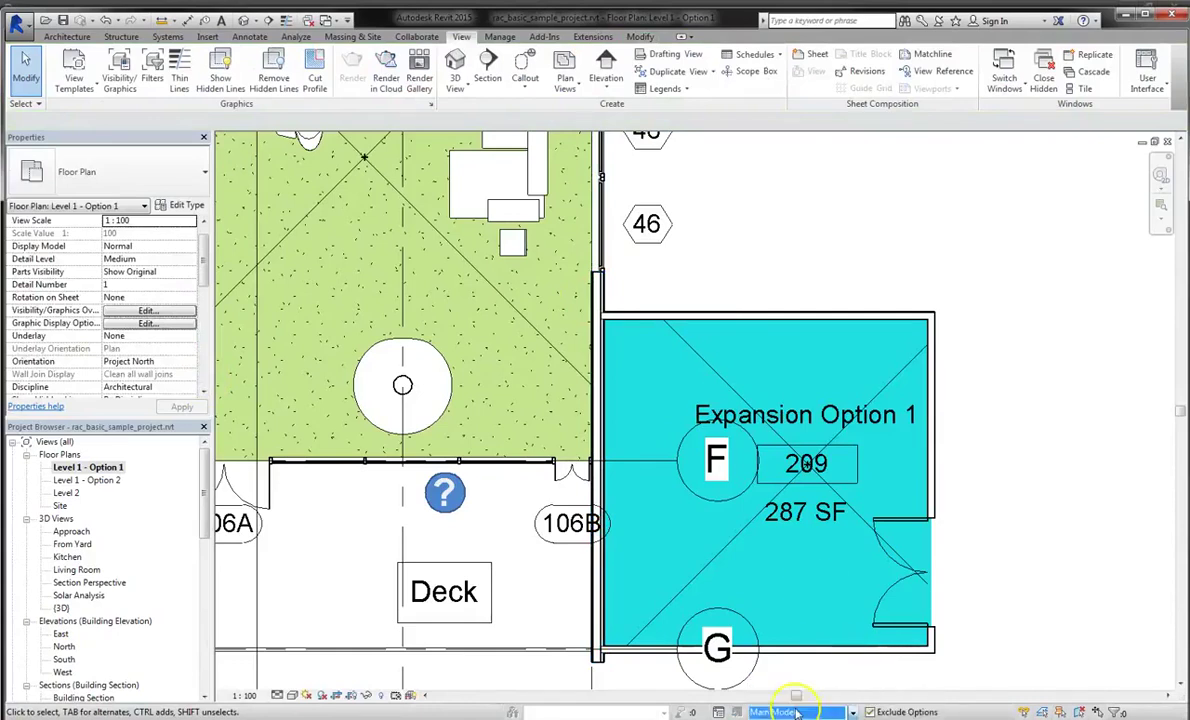
click(870, 712)
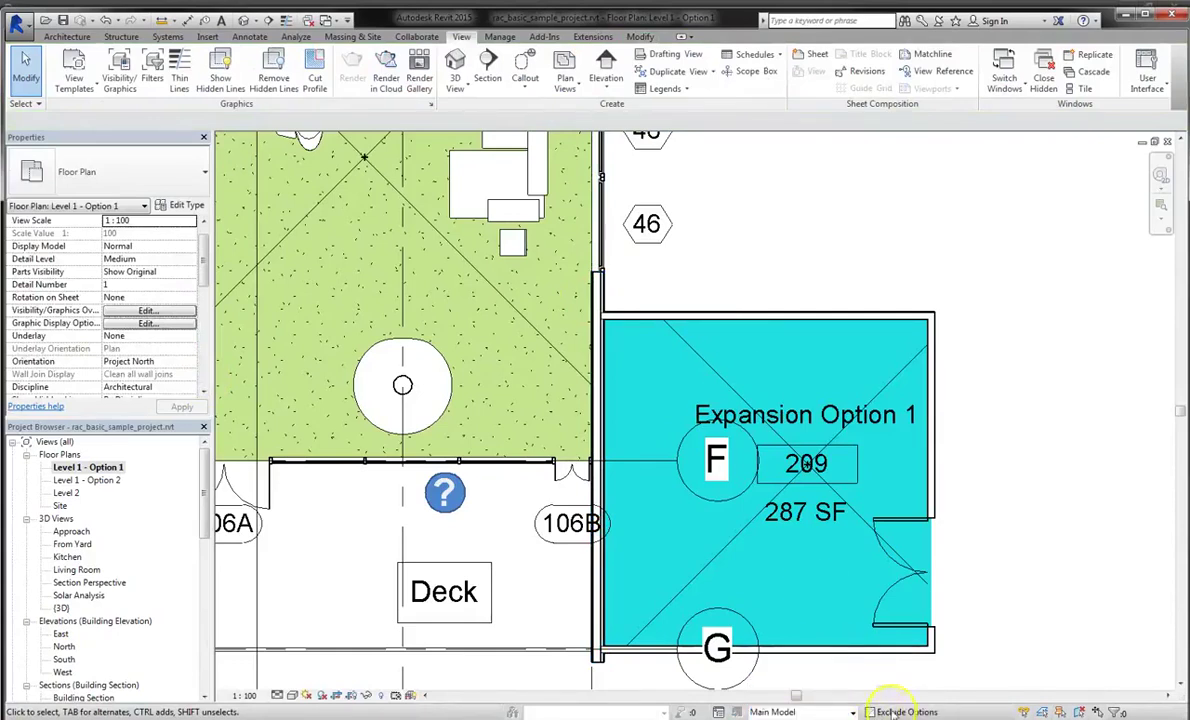
click(858, 651)
click(206, 372)
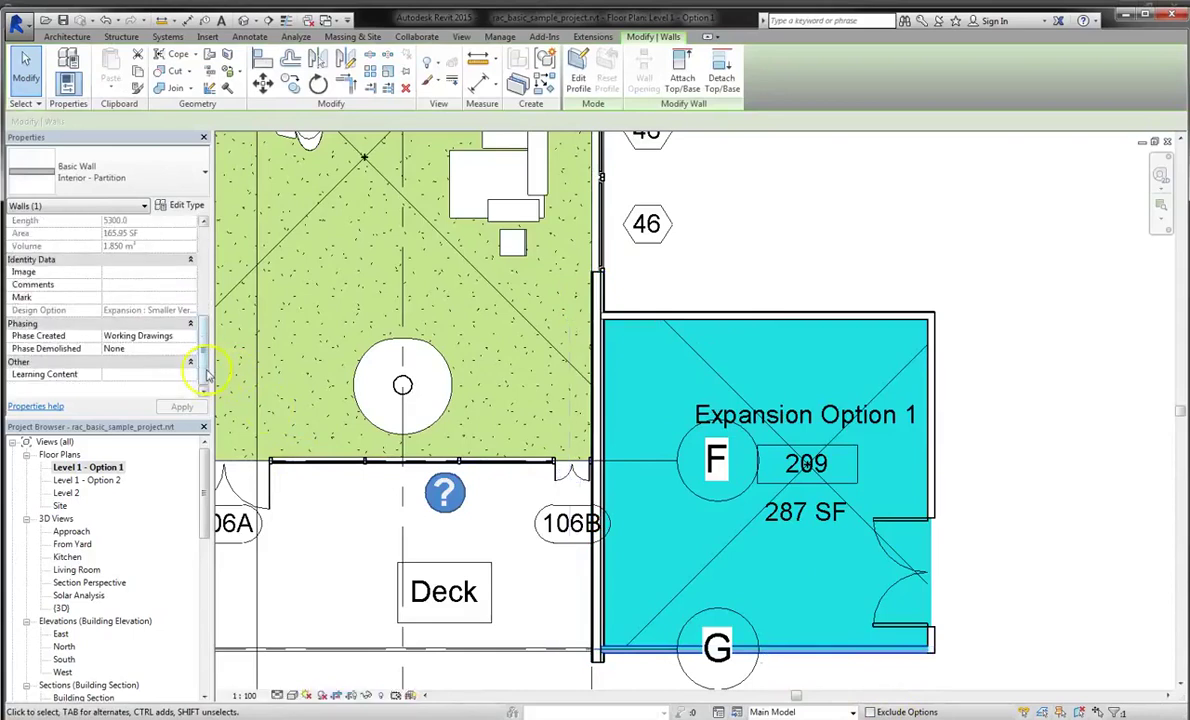
click(911, 266)
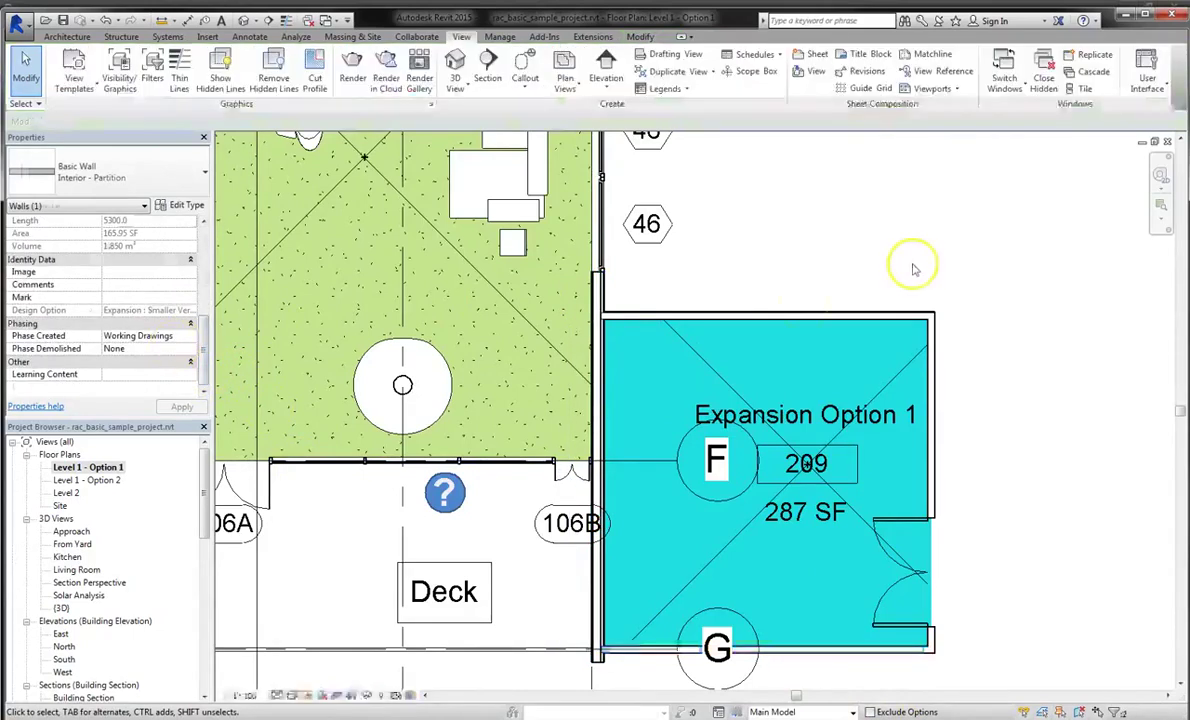
scroll(203, 572, down, 6)
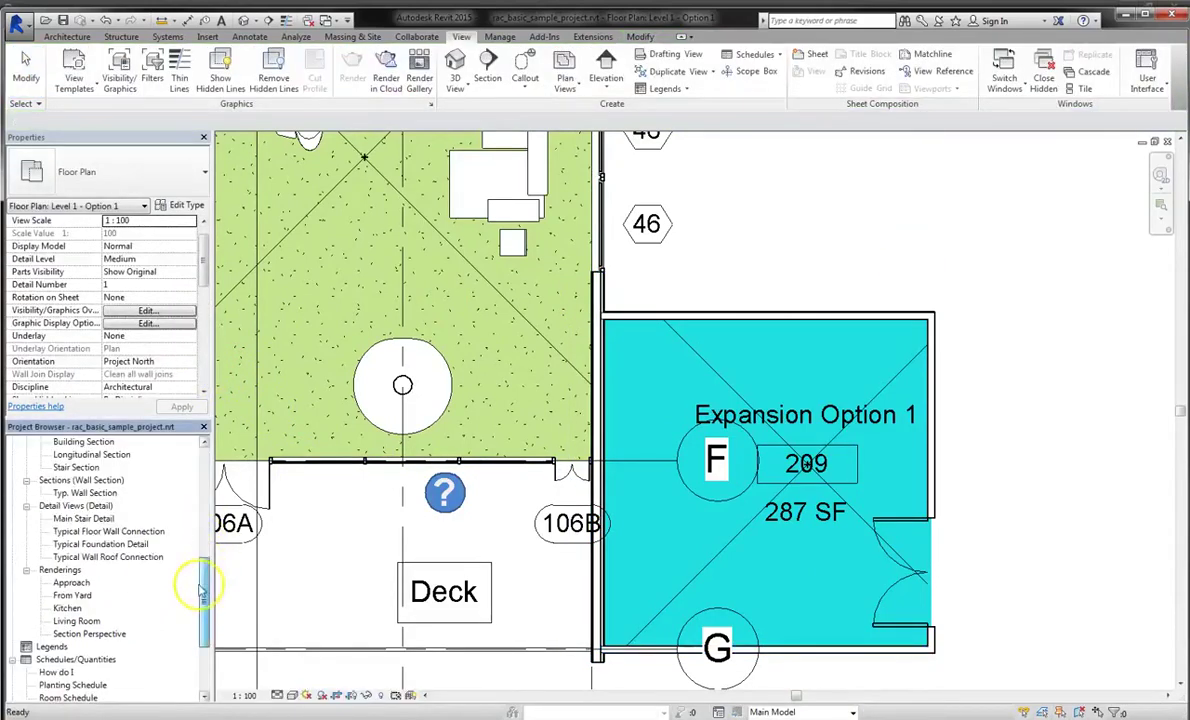
scroll(199, 579, down, 3)
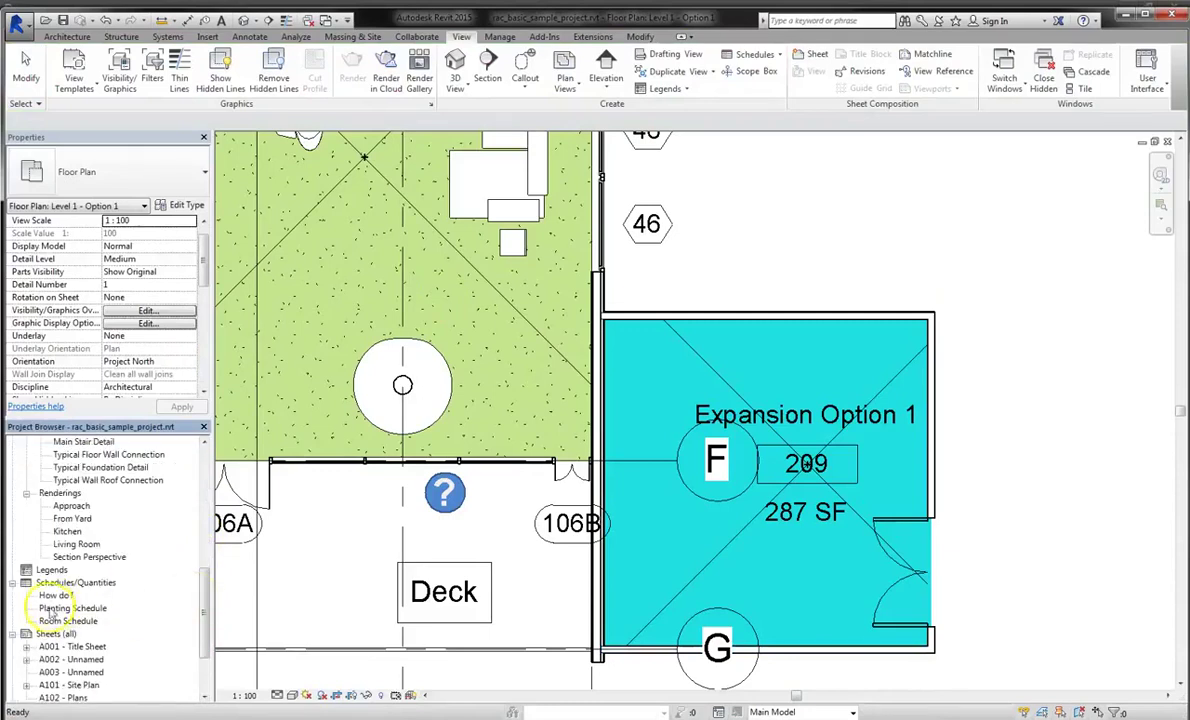
Set the Room Schedule phase to Working Drawings and widen its Name column
double_click(62, 621)
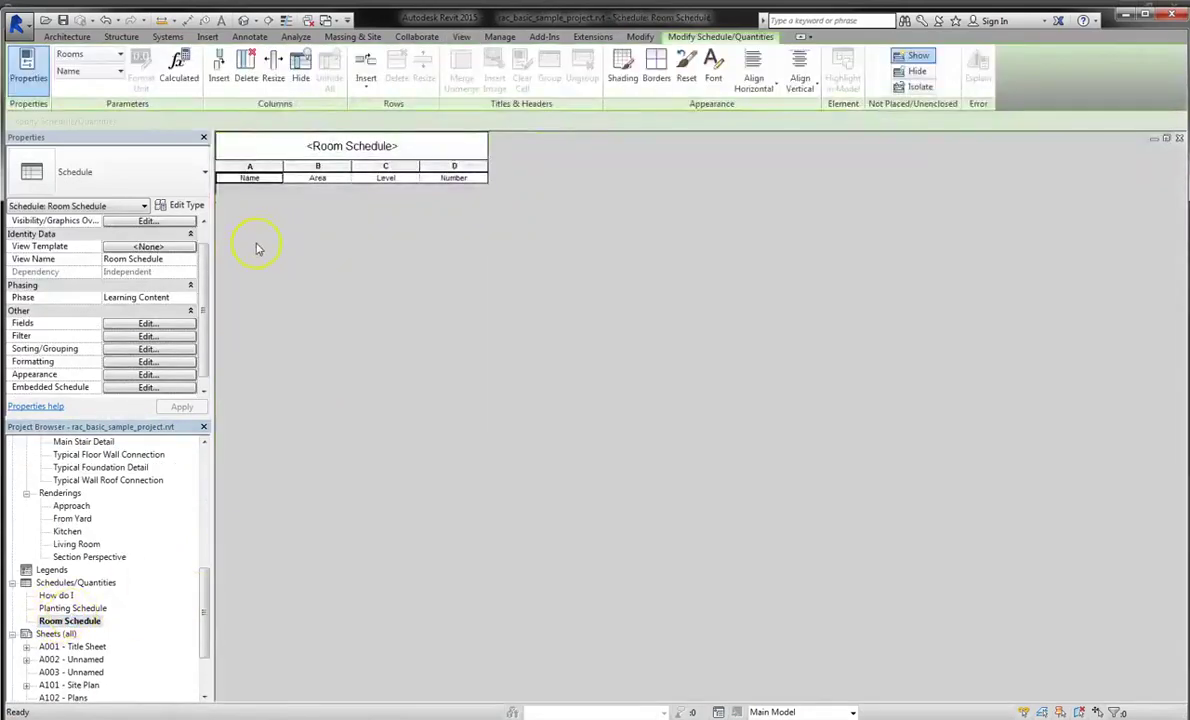
click(191, 298)
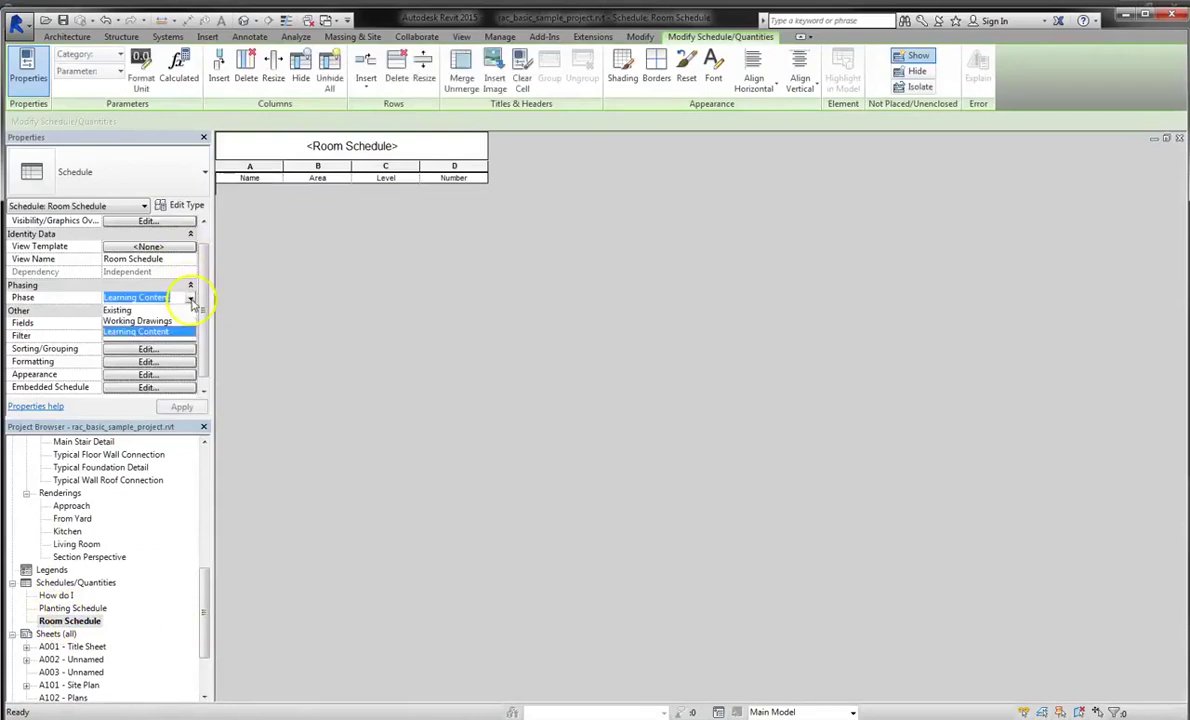
click(140, 318)
click(181, 407)
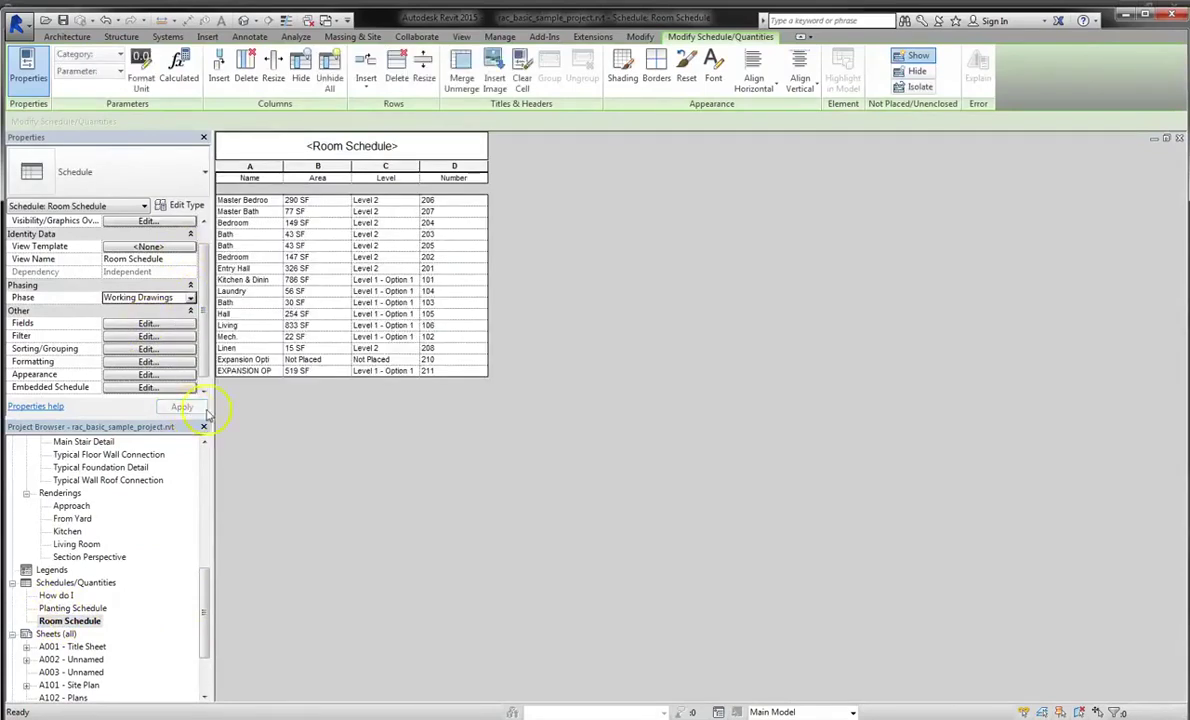
click(291, 172)
drag(285, 162, 366, 165)
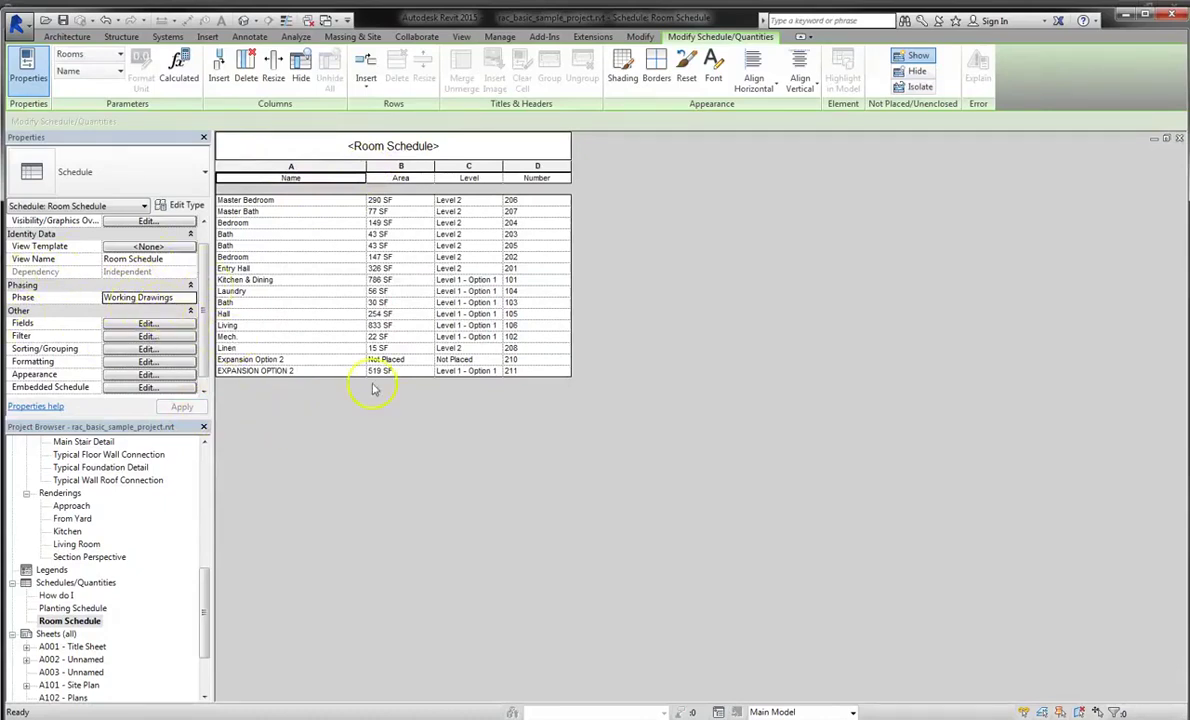
Delete the unplaced Expansion Option 2 row (room 210) from the schedule
right_click(336, 366)
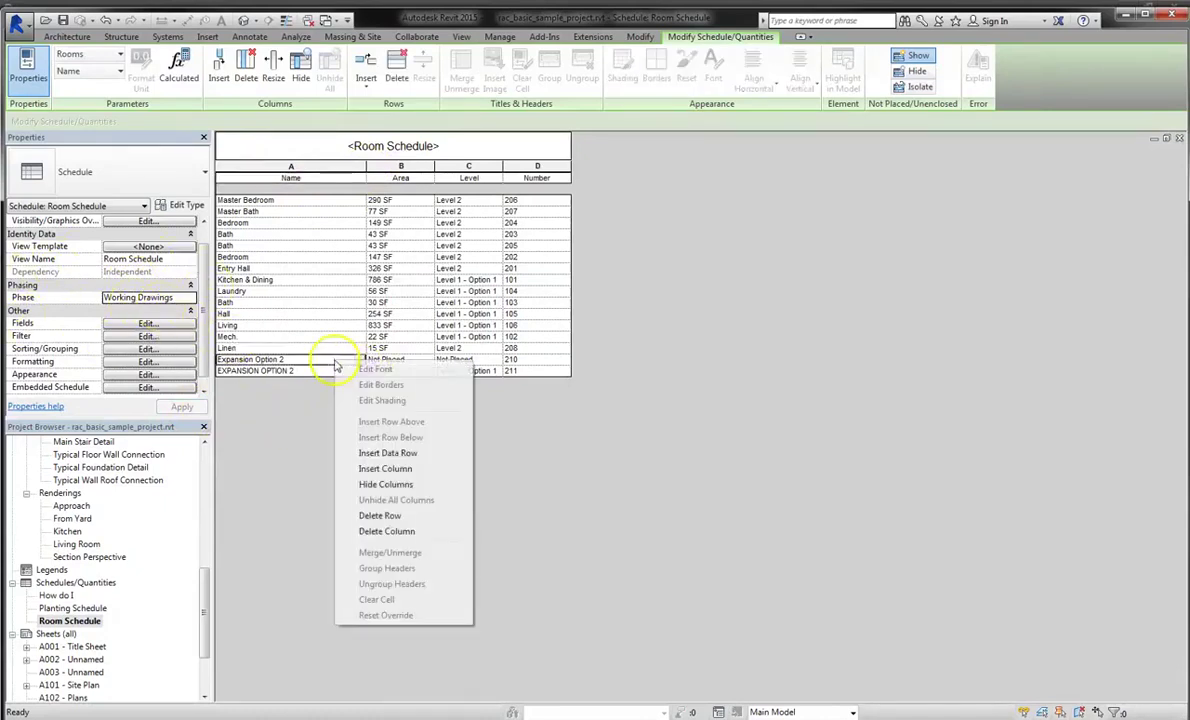
click(392, 518)
click(622, 380)
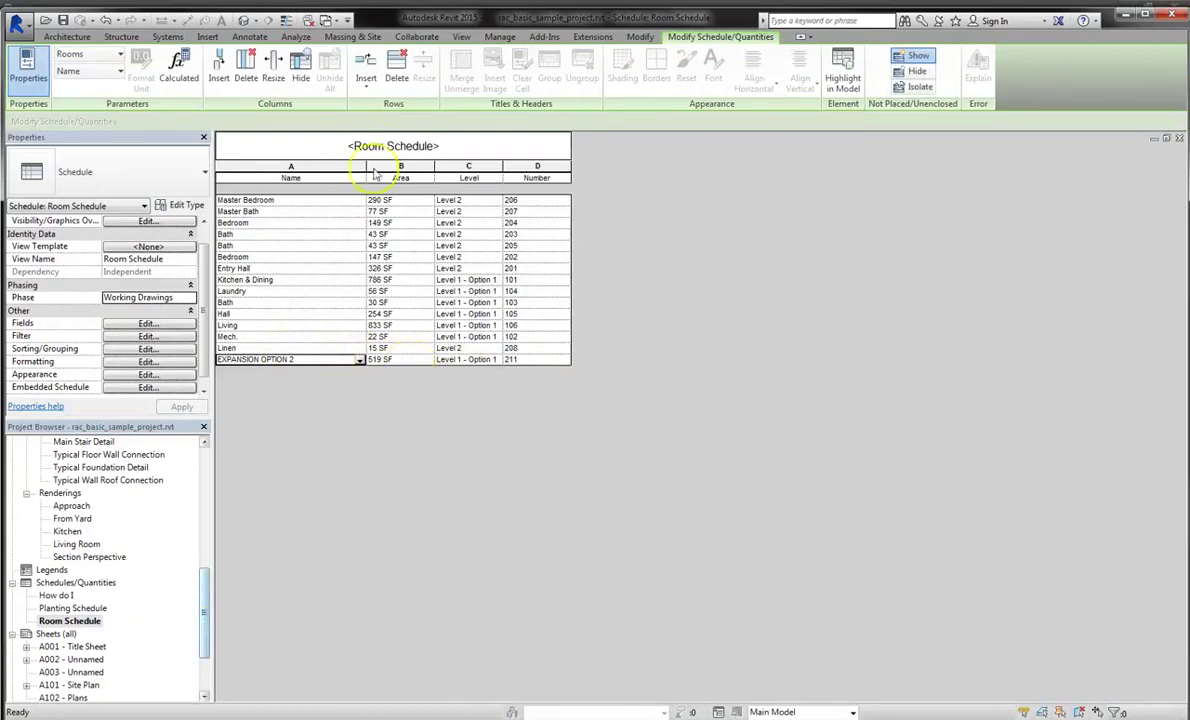
Replace the schedule title with 'ROOM SCHEDULE - OPTION 2', correcting the typo
click(449, 145)
drag(465, 138, 260, 133)
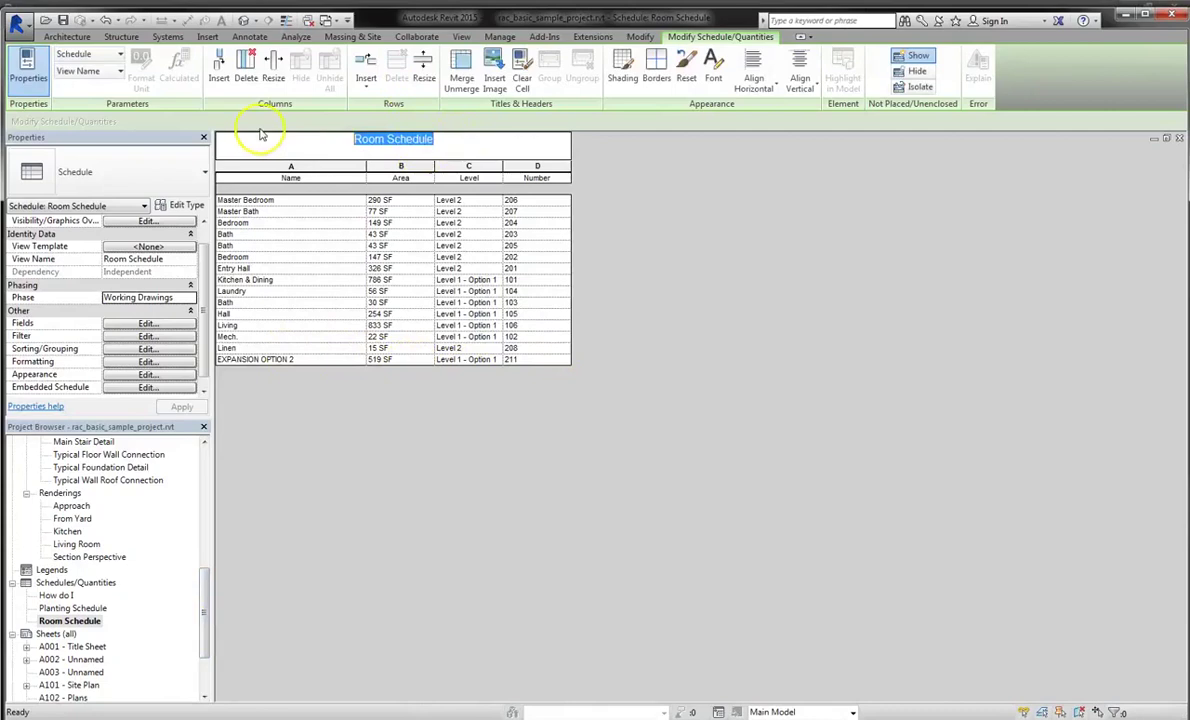
text(RE)
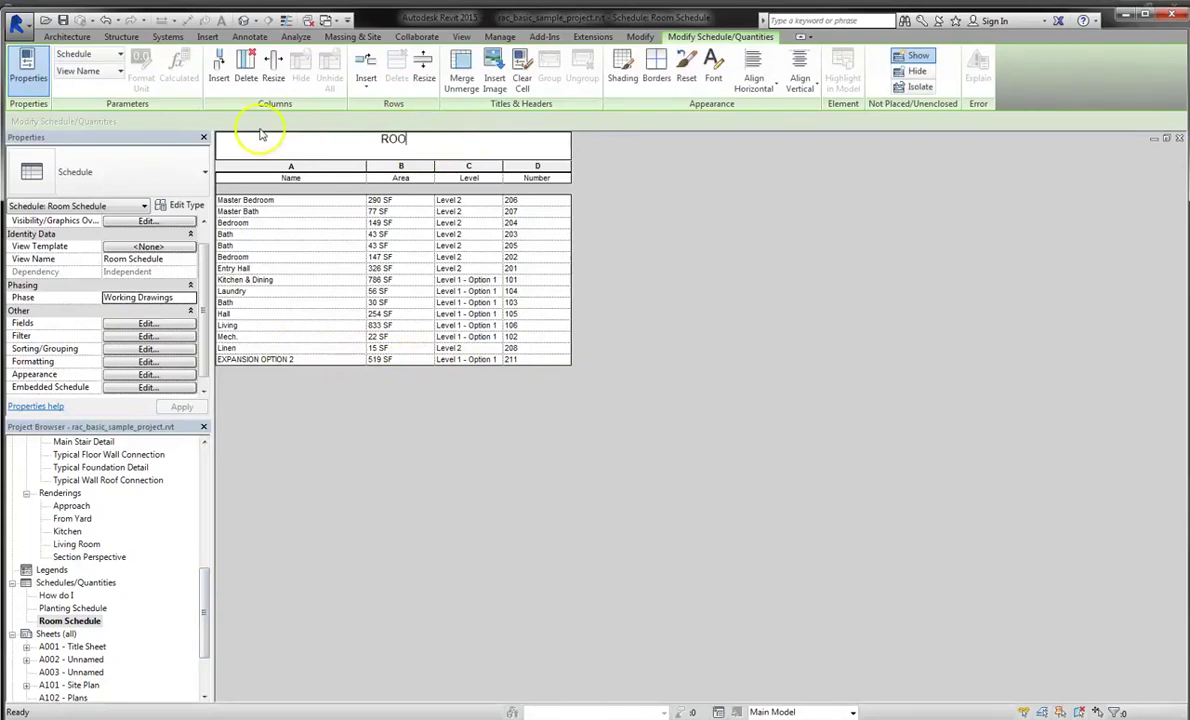
text(OM SCHEDULE - OPTIOP)
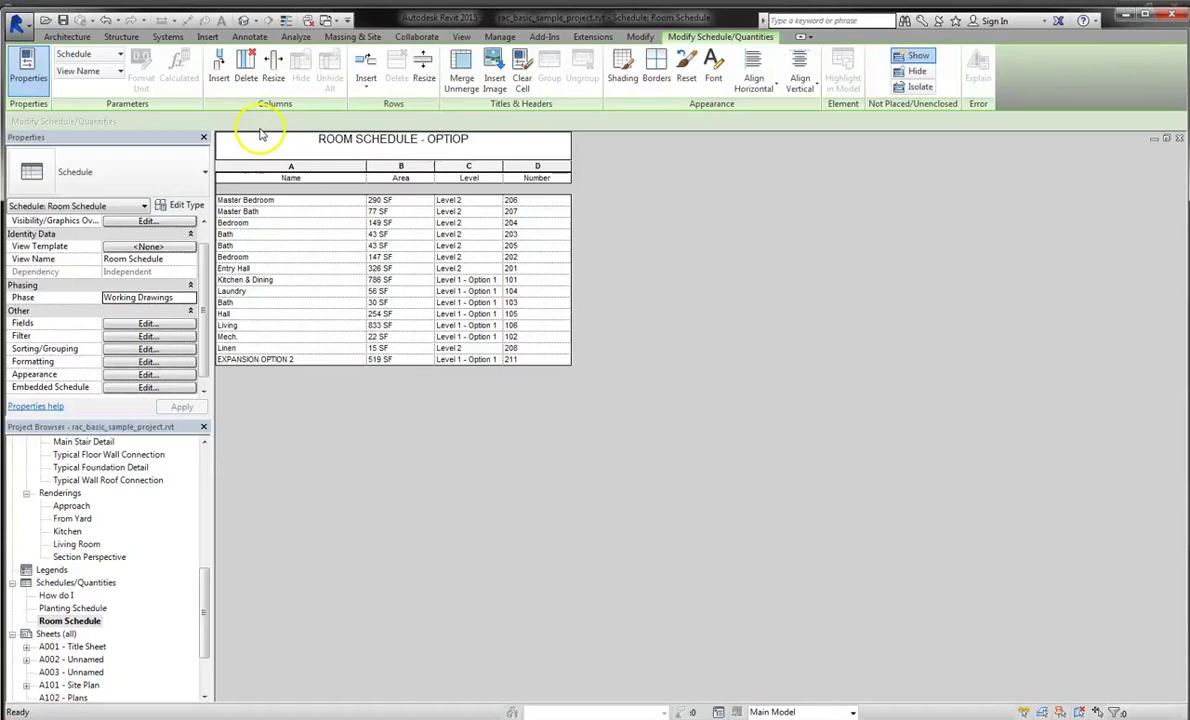
key(BackSpace)
text(N 2)
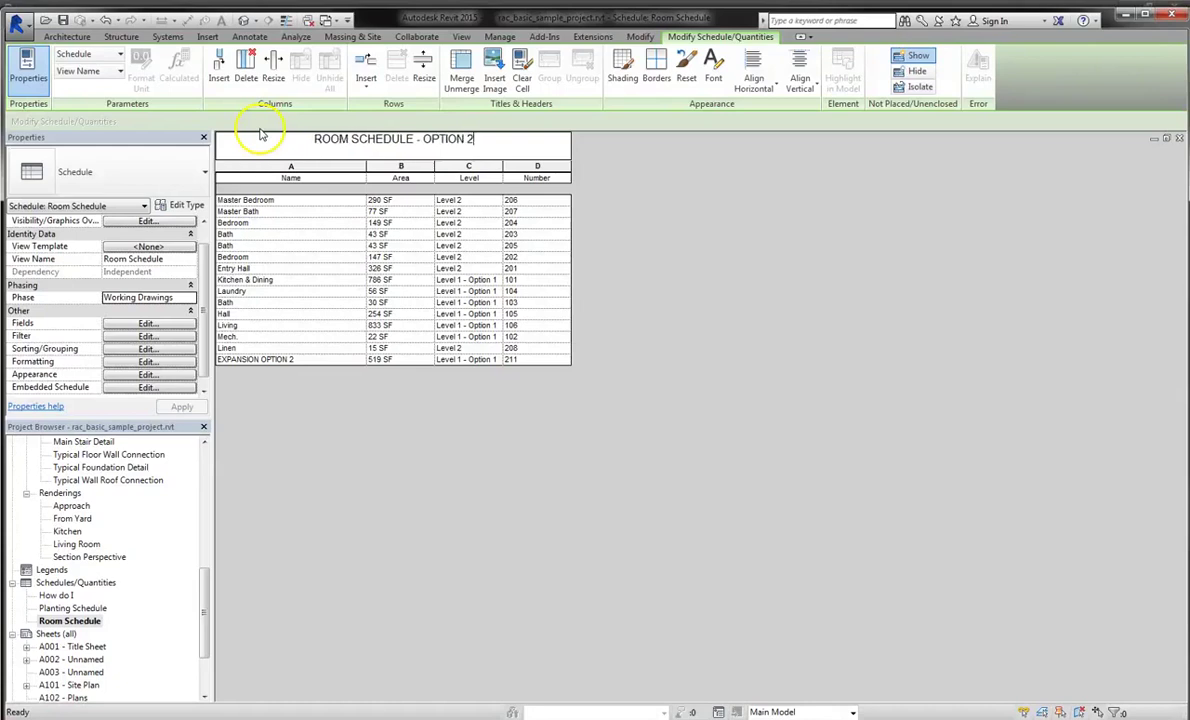
key(Return)
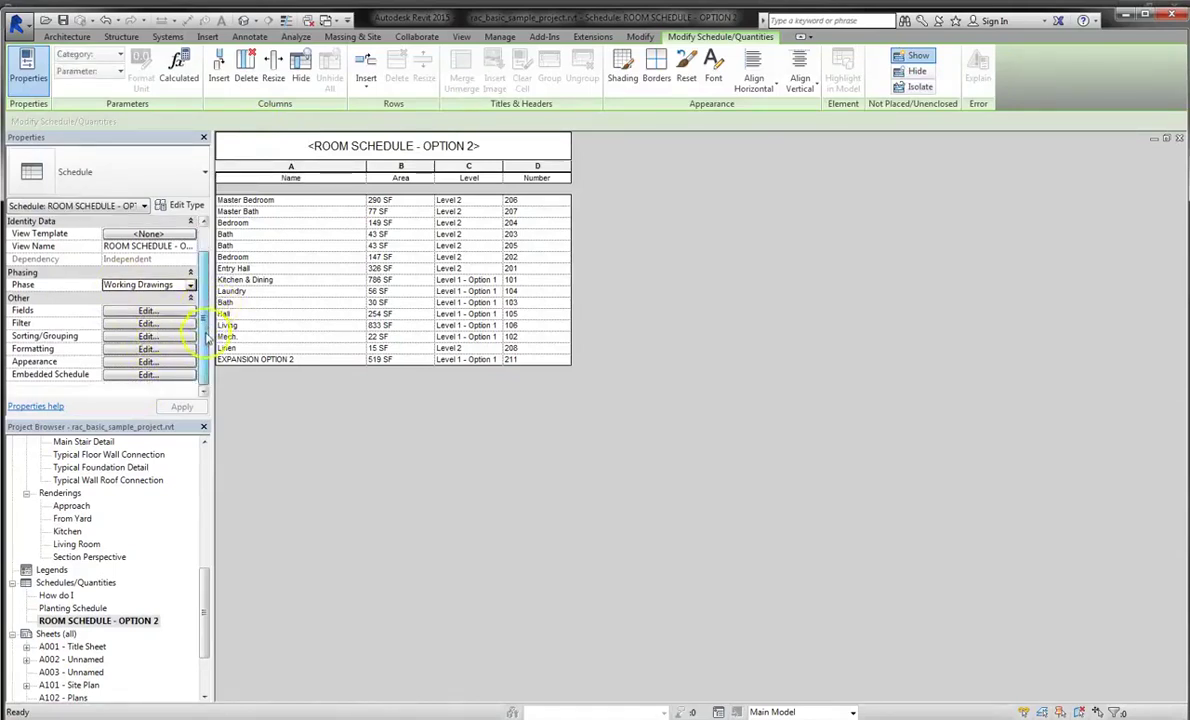
Set the schedule's Expansion design option to Bigger Version Option 2 (primary)
scroll(205, 322, up, 1)
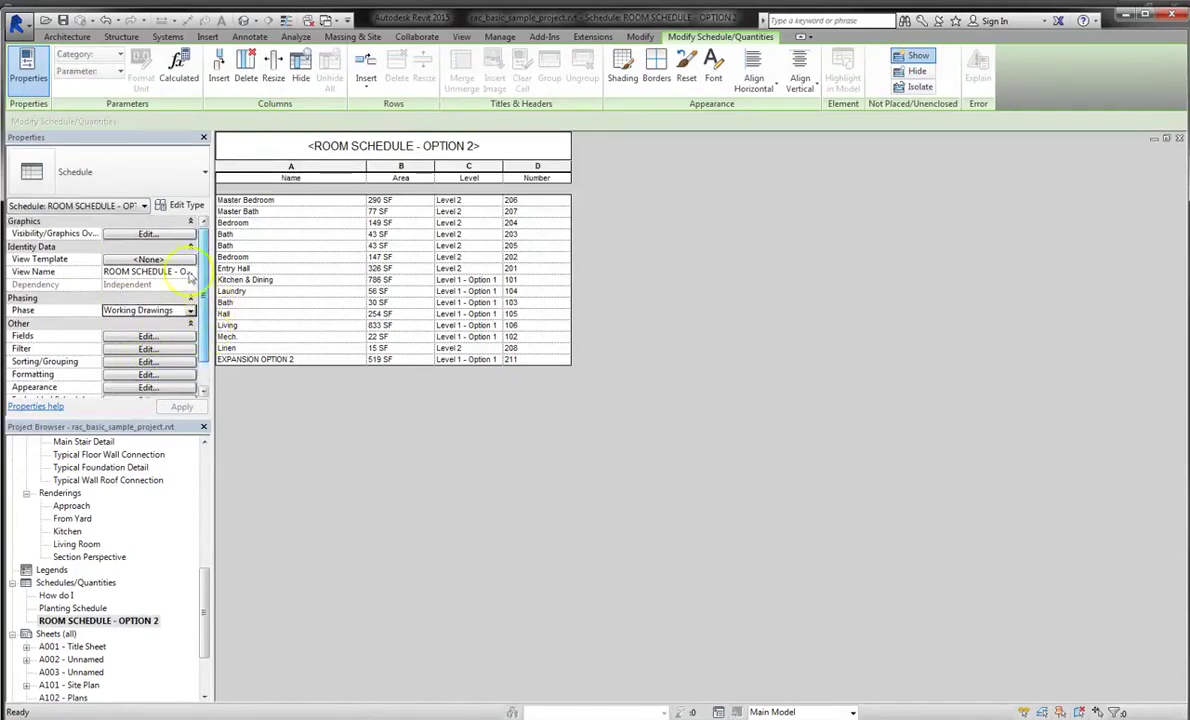
click(150, 234)
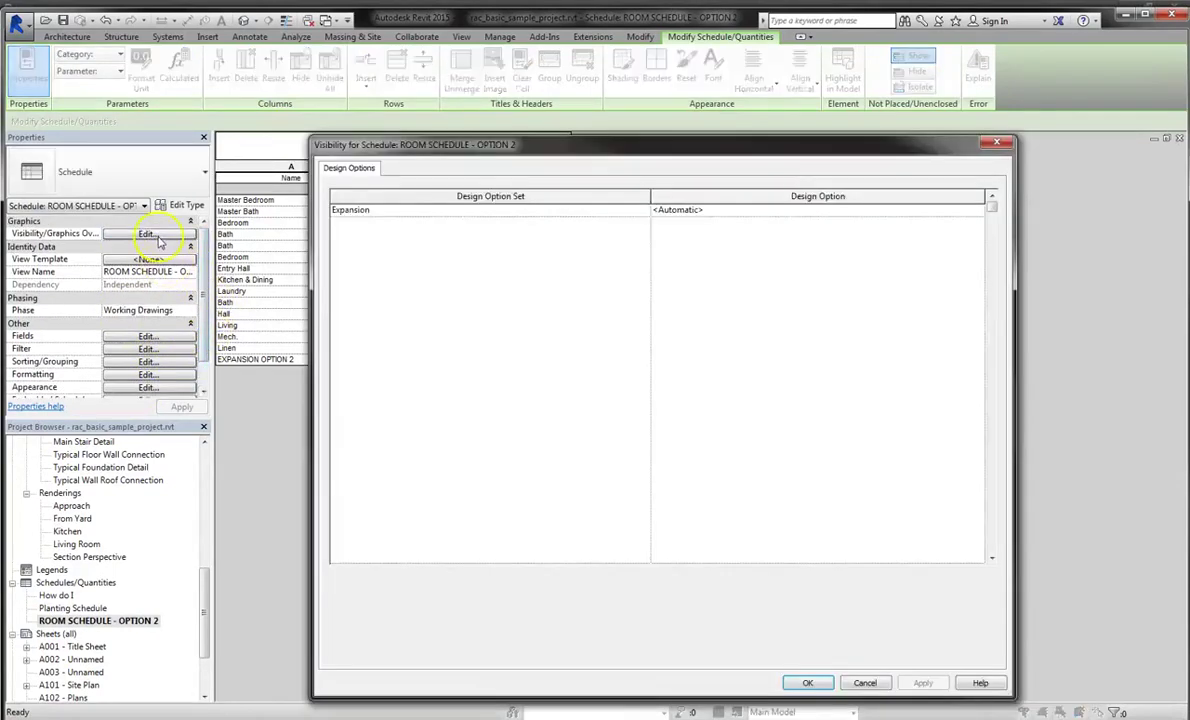
click(812, 210)
click(977, 211)
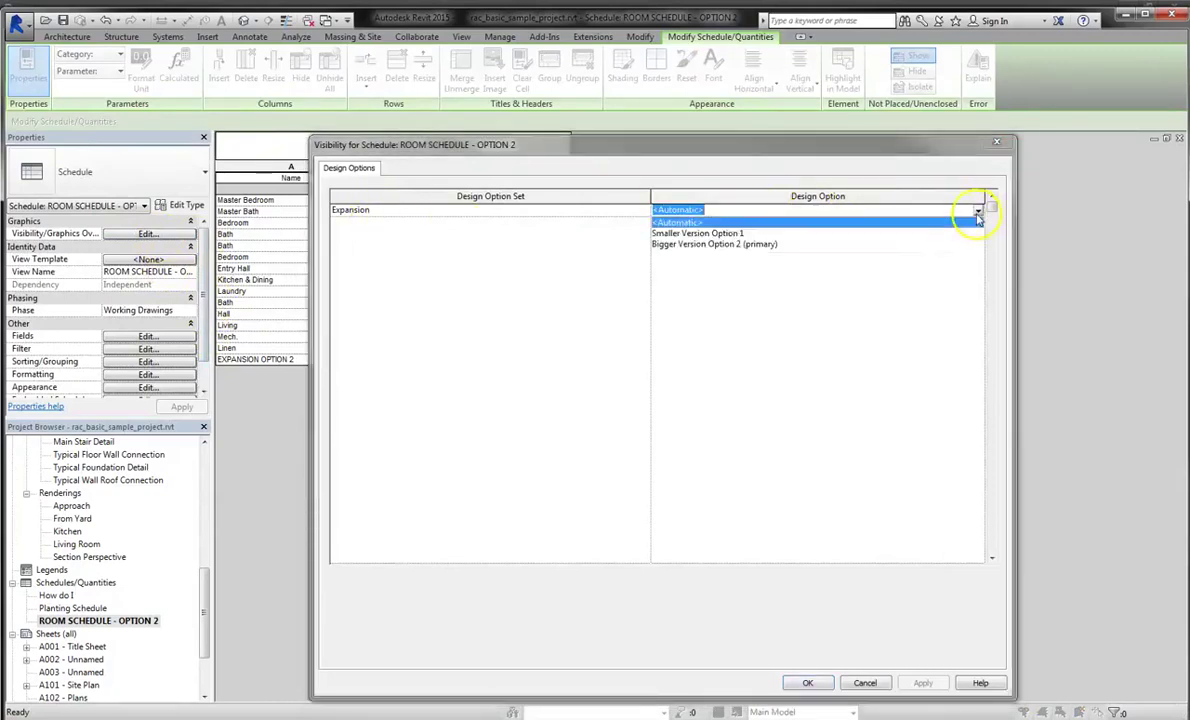
click(706, 245)
click(805, 682)
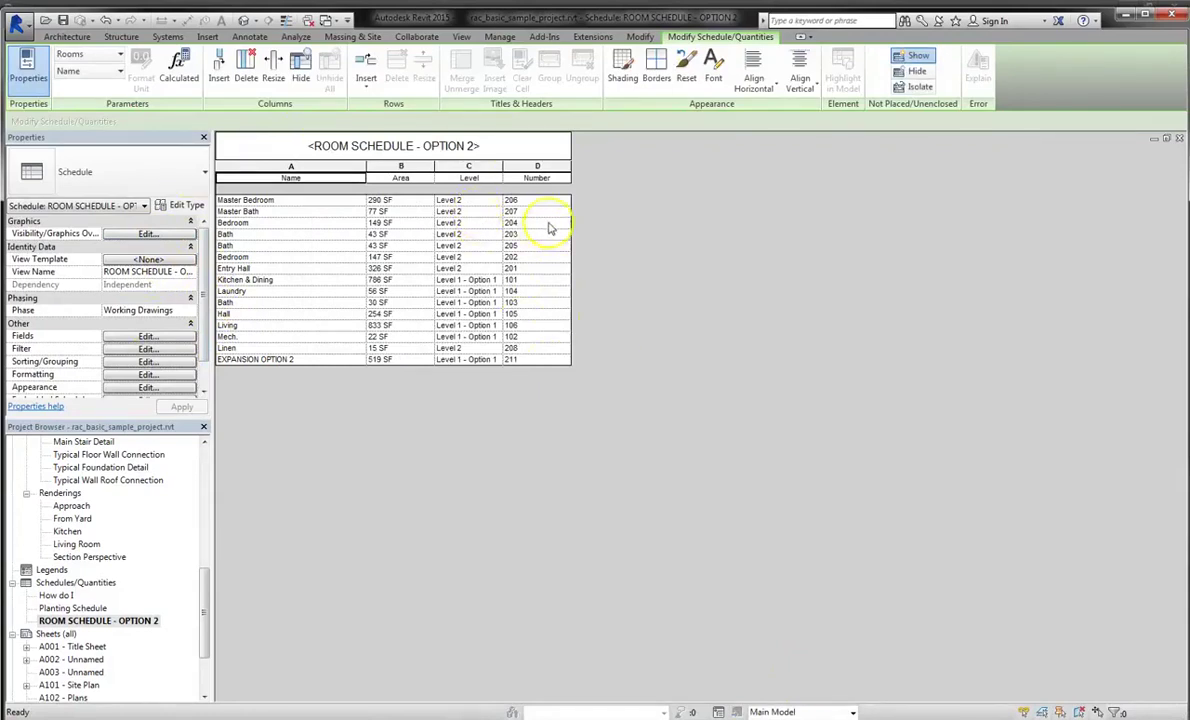
Place ROOM SCHEDULE - OPTION 2 on sheet A002 beside the lower plan, then reopen it
click(90, 620)
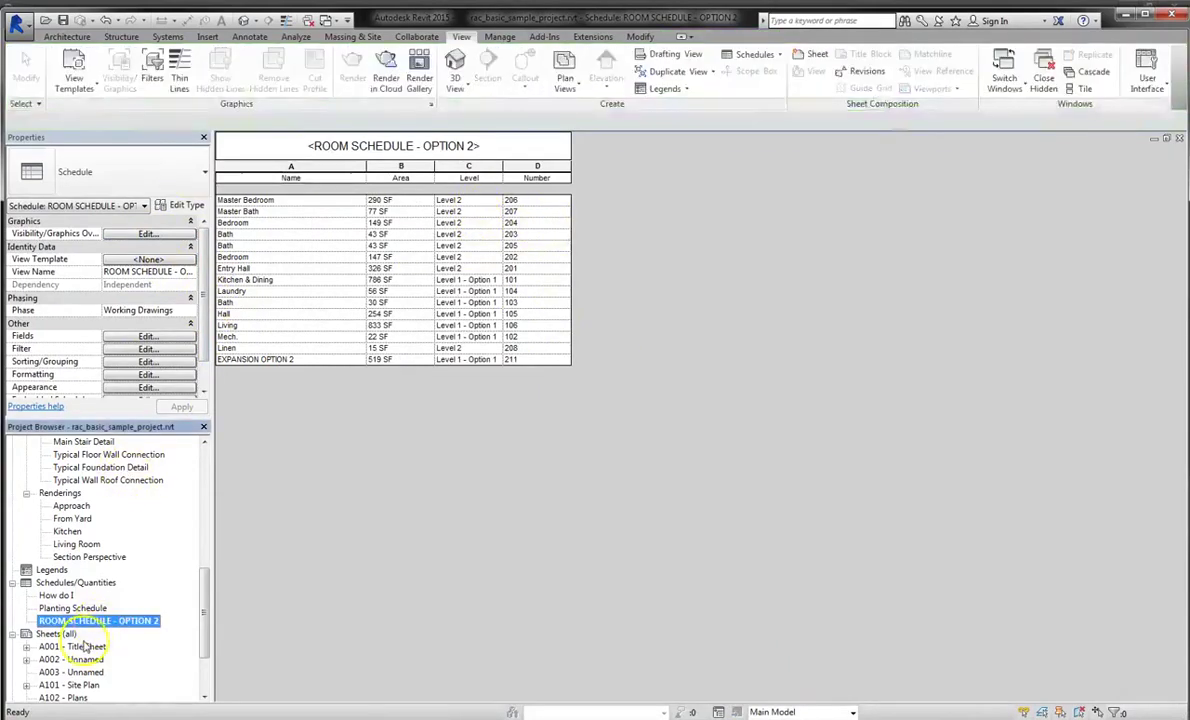
double_click(75, 659)
mouse_move(95, 620)
mouse_down()
mouse_move(845, 522)
mouse_move(845, 507)
mouse_up()
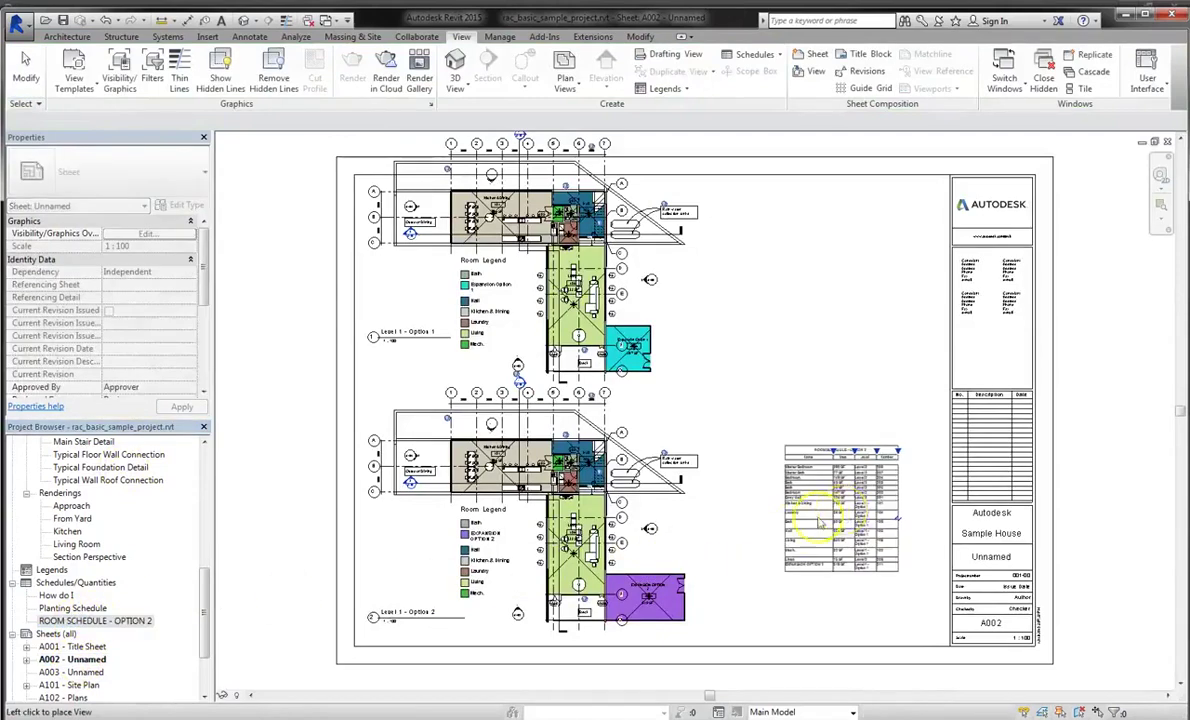
click(778, 548)
click(820, 484)
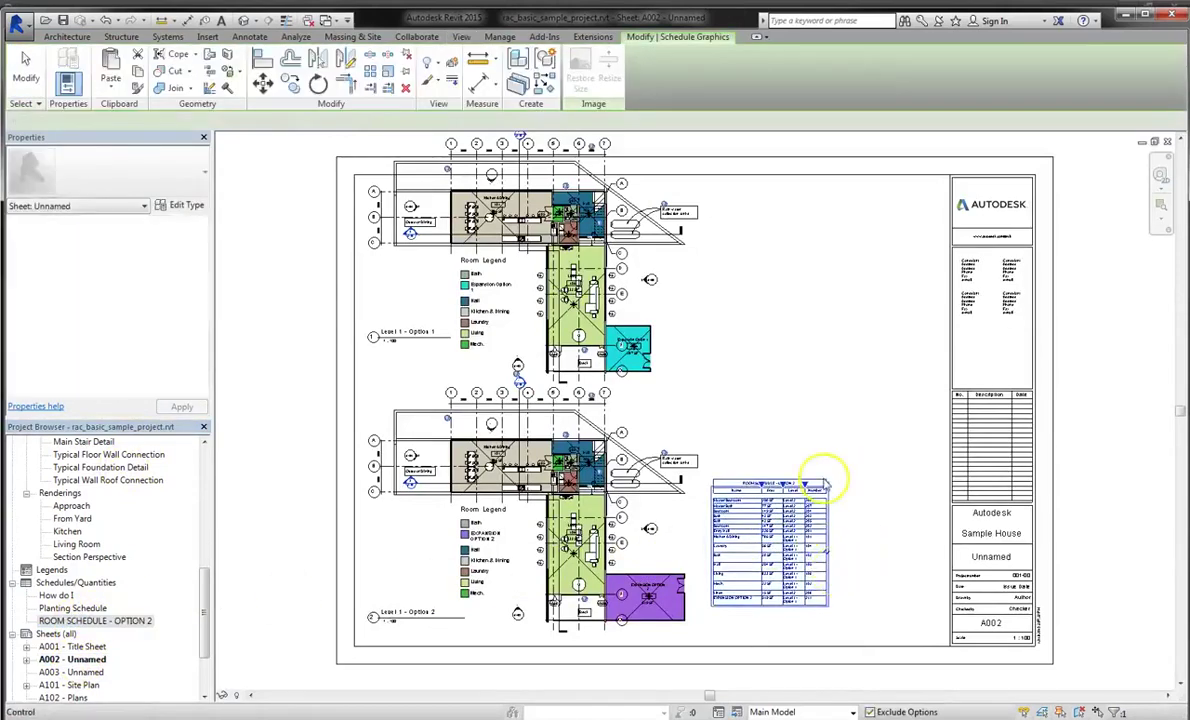
double_click(826, 534)
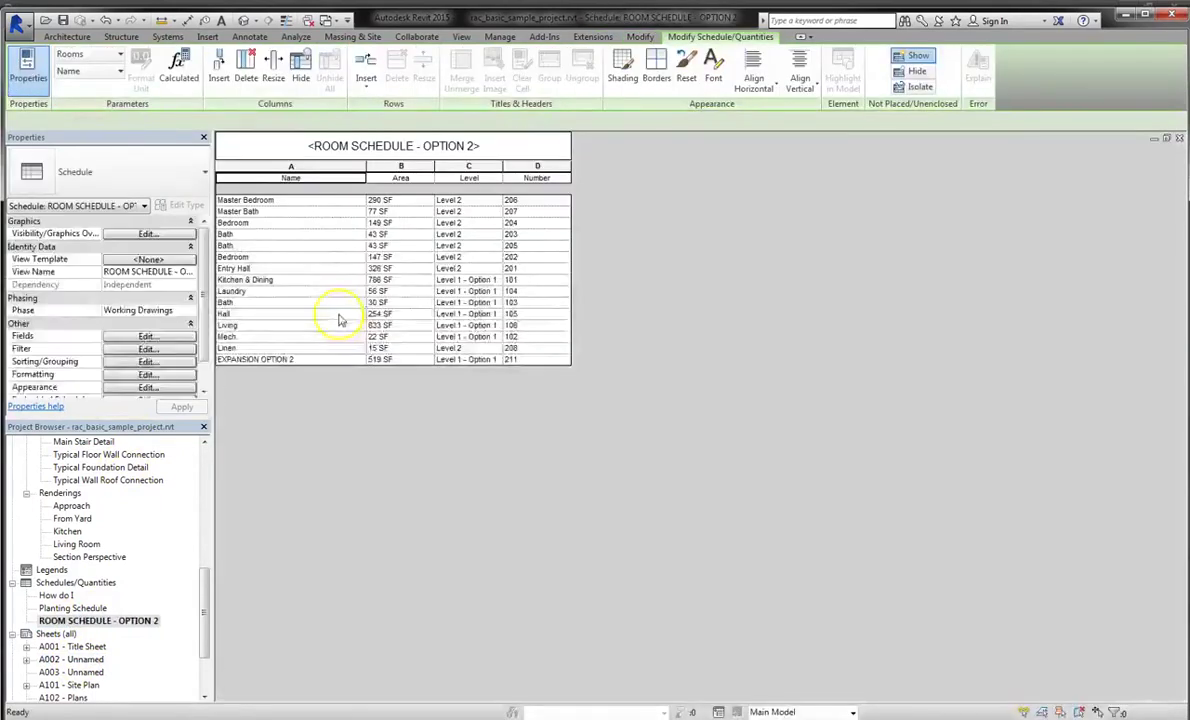
Turn on grand totals for ROOM SCHEDULE - OPTION 2
click(146, 337)
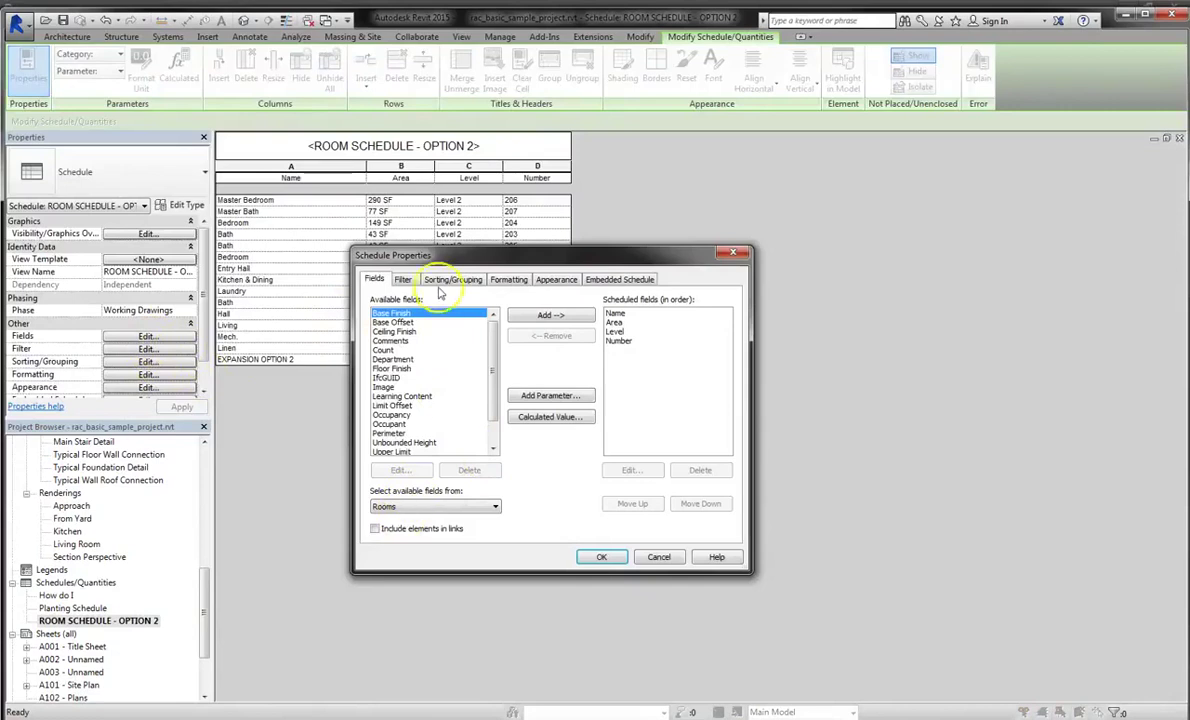
click(452, 280)
click(403, 279)
click(440, 302)
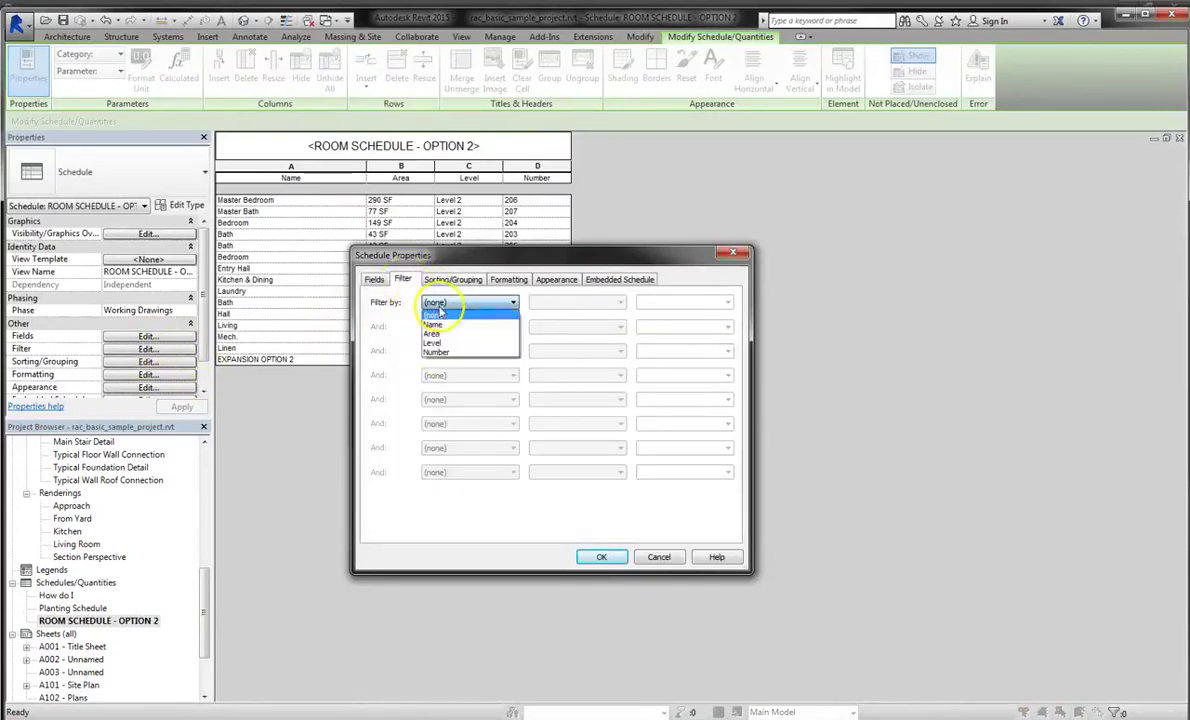
click(440, 312)
click(452, 279)
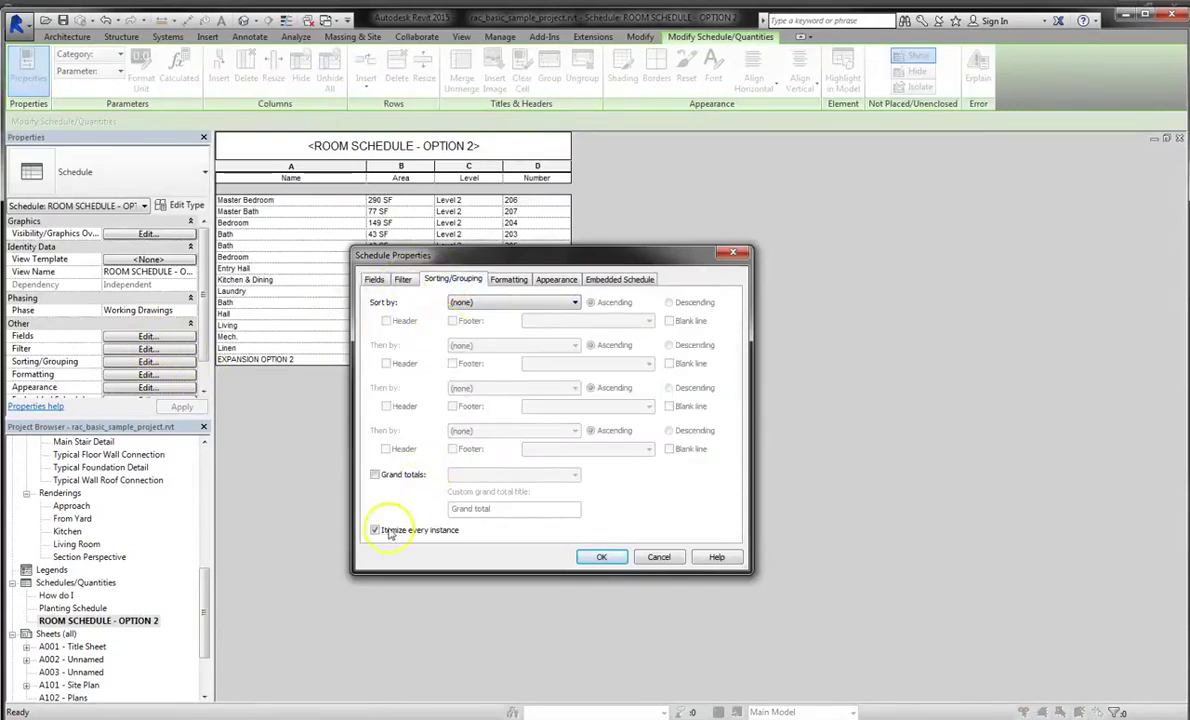
click(388, 475)
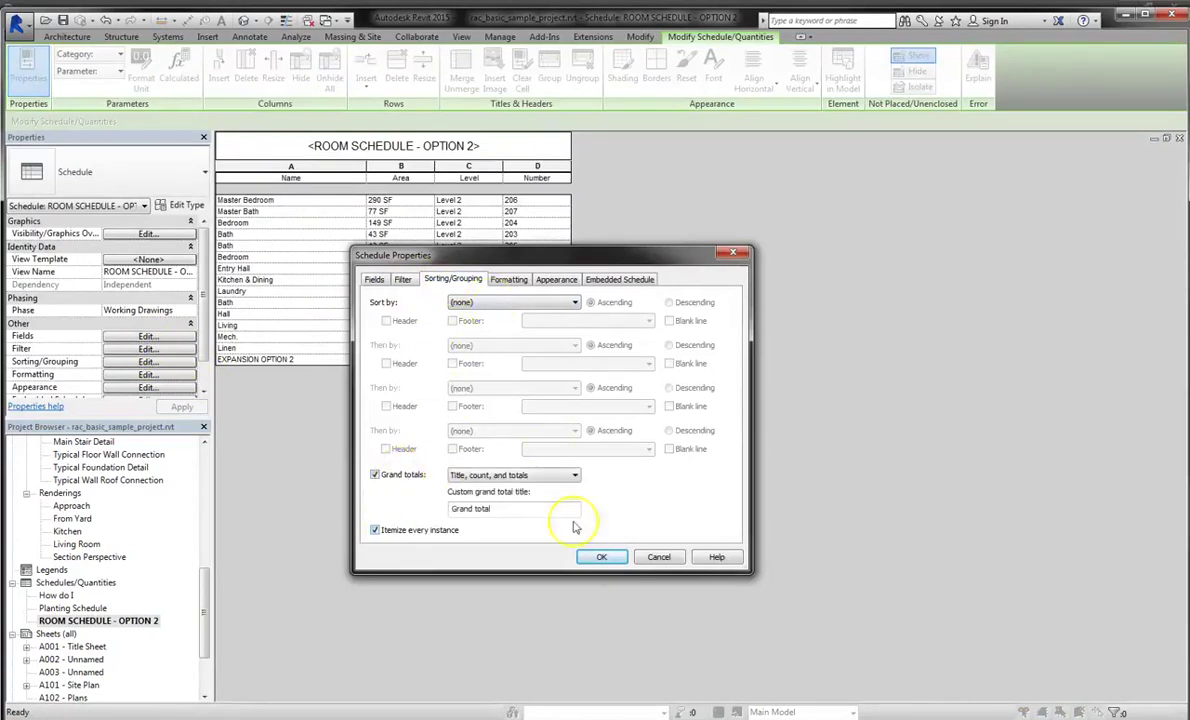
click(601, 557)
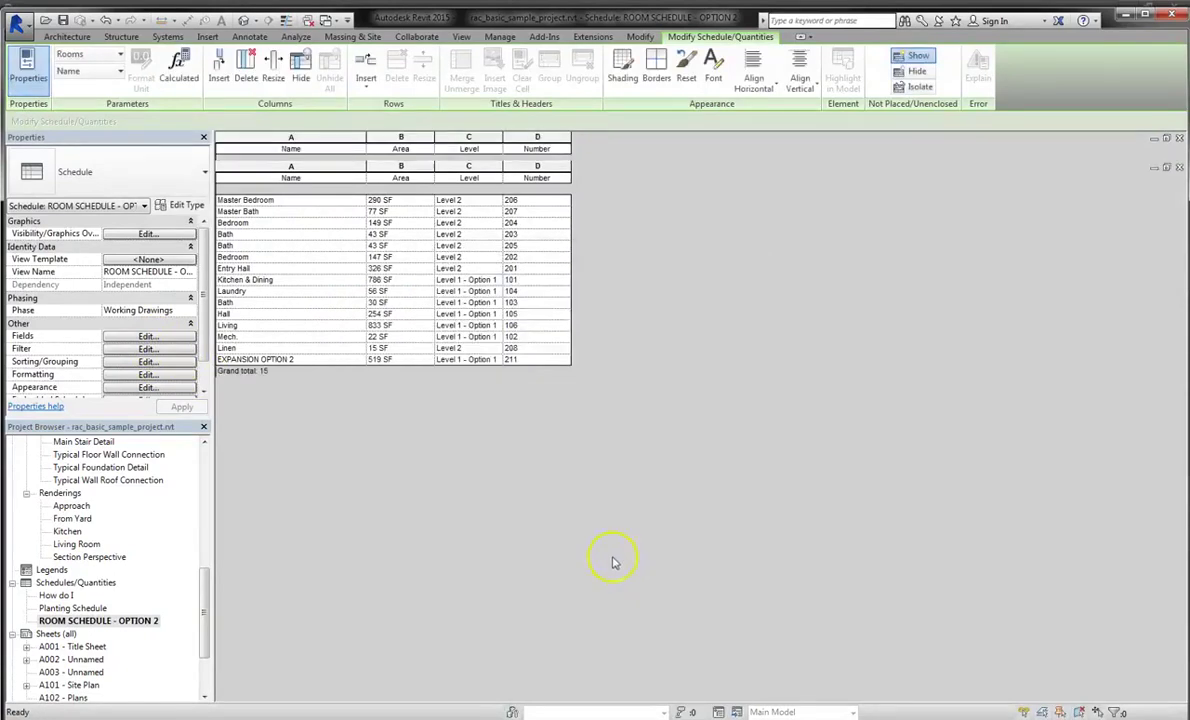
Sort the schedule rows by Area, ascending
click(147, 338)
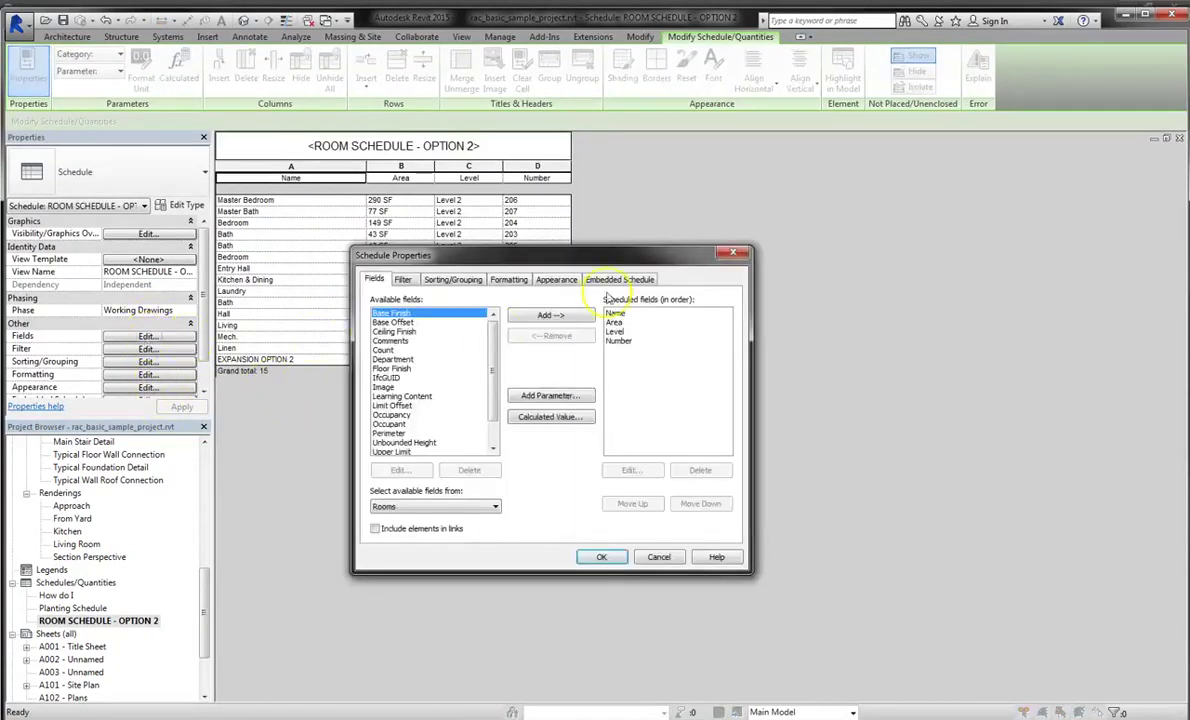
click(452, 279)
click(566, 302)
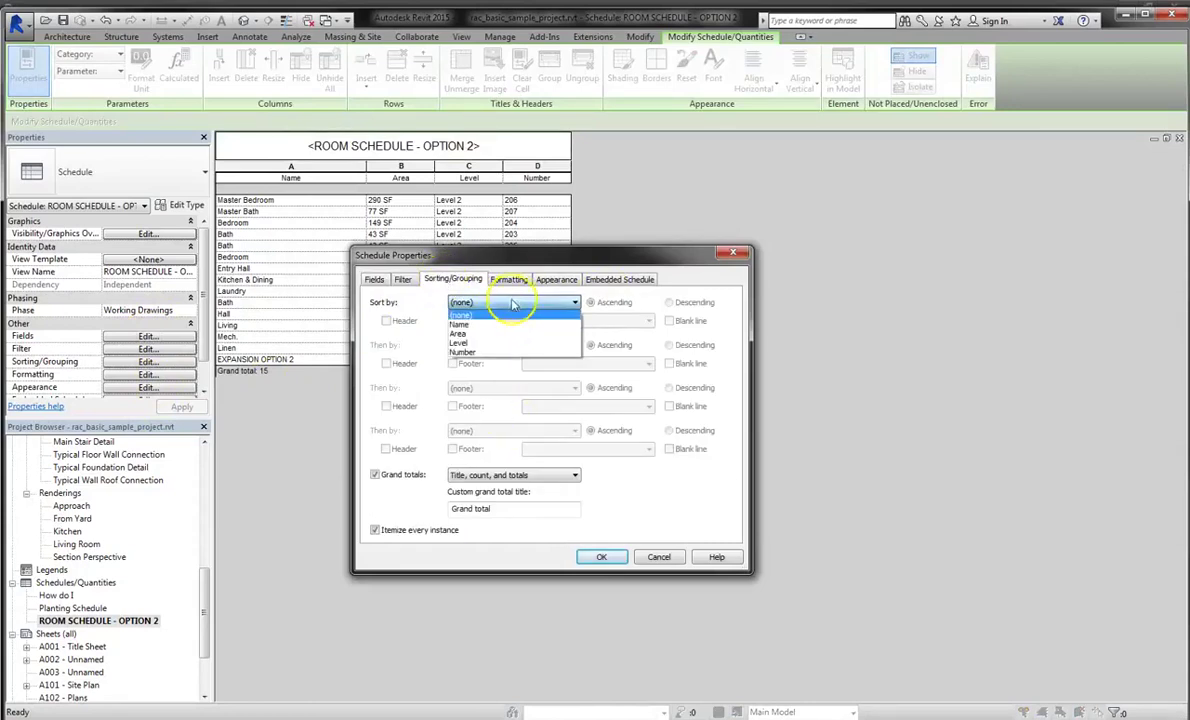
click(466, 334)
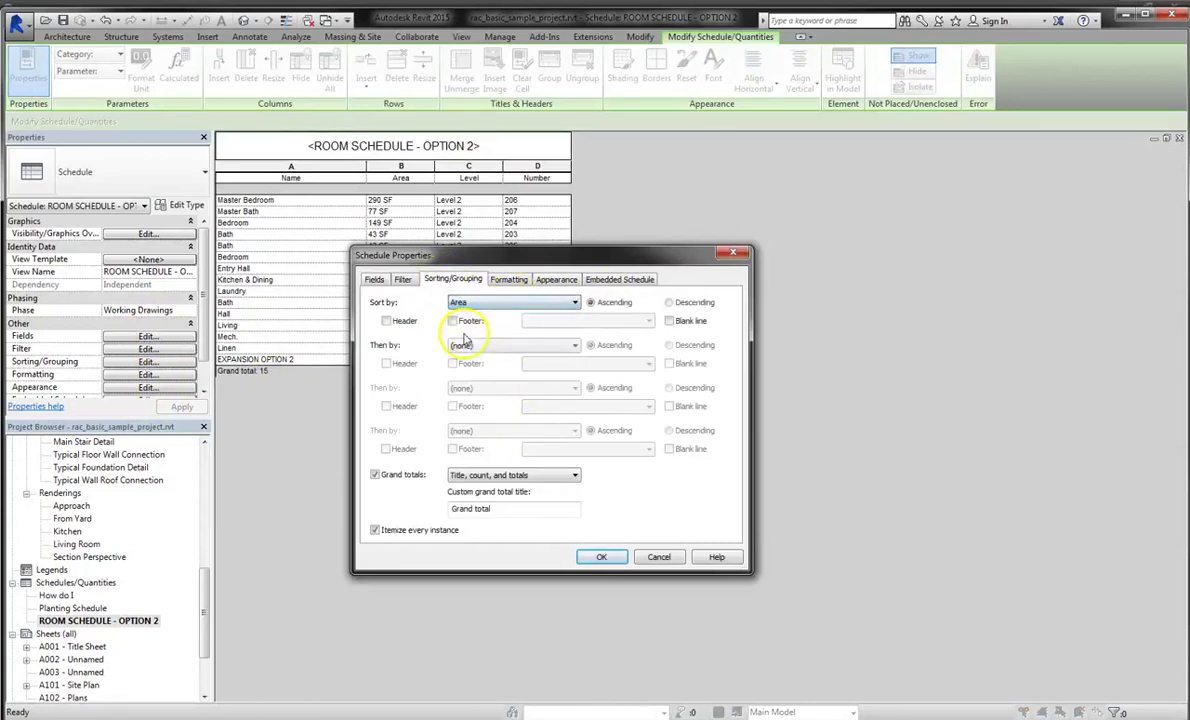
click(601, 557)
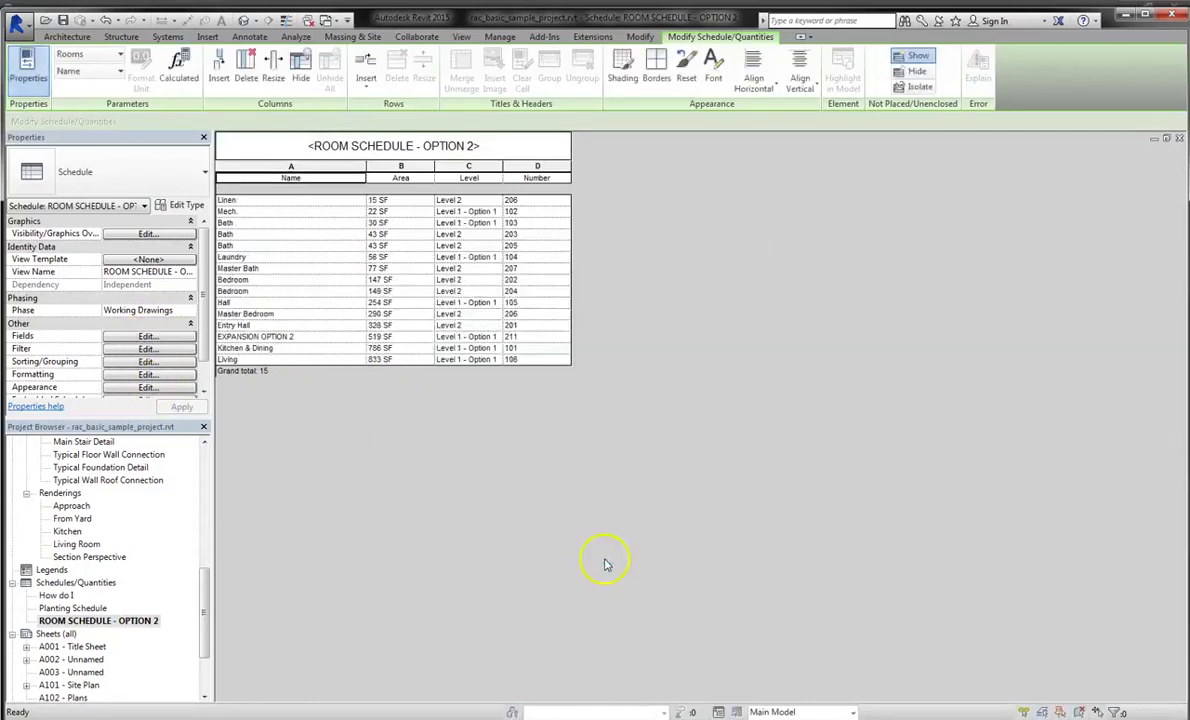
Keep grand totals showing title, counts and totals
click(147, 338)
click(452, 279)
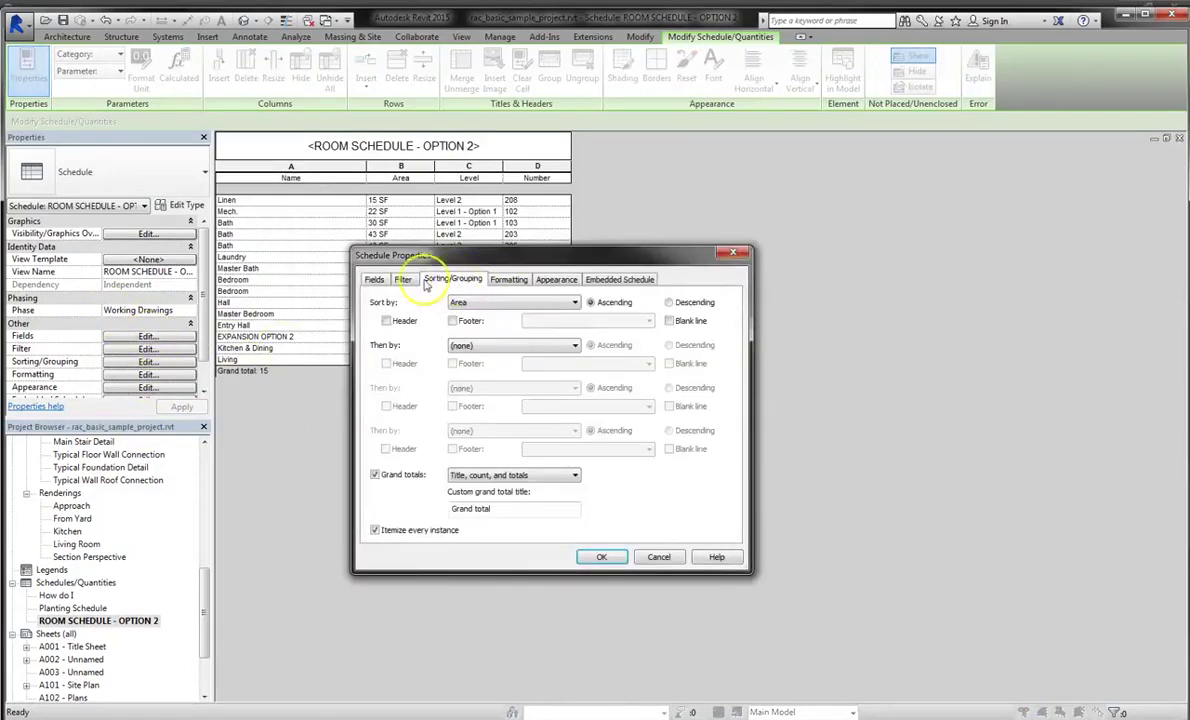
click(558, 476)
click(520, 488)
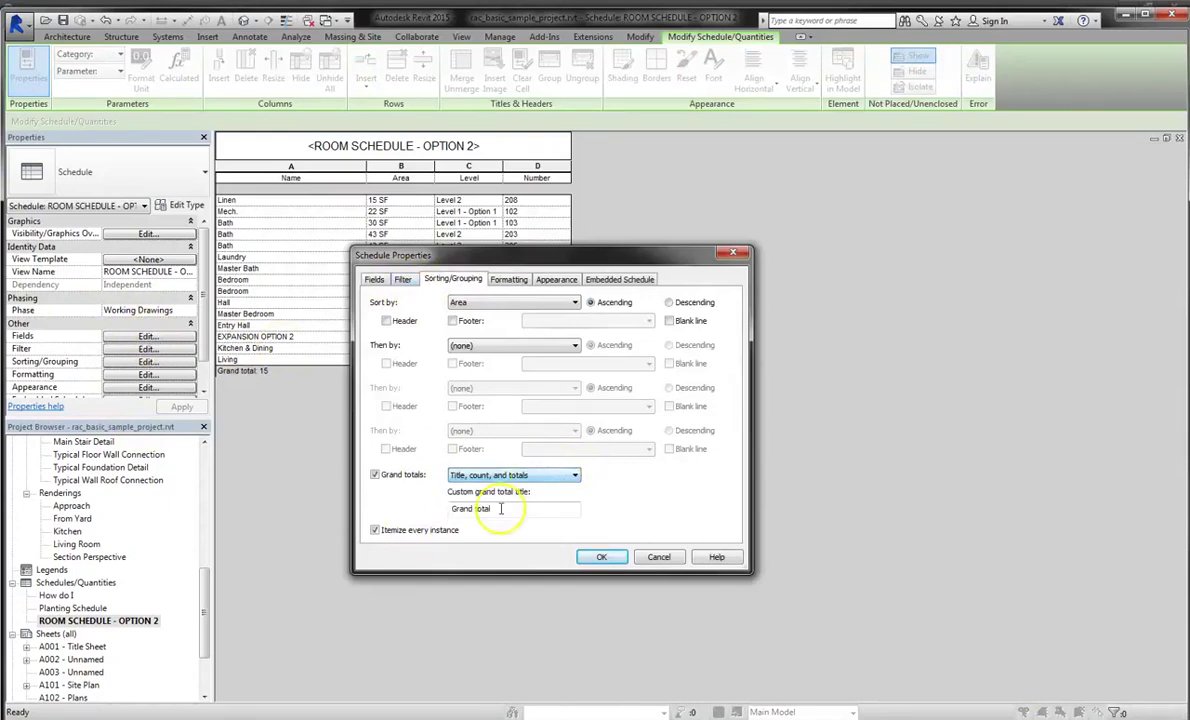
Turn on Calculate totals for the Area column, showing 3590 SF
click(500, 281)
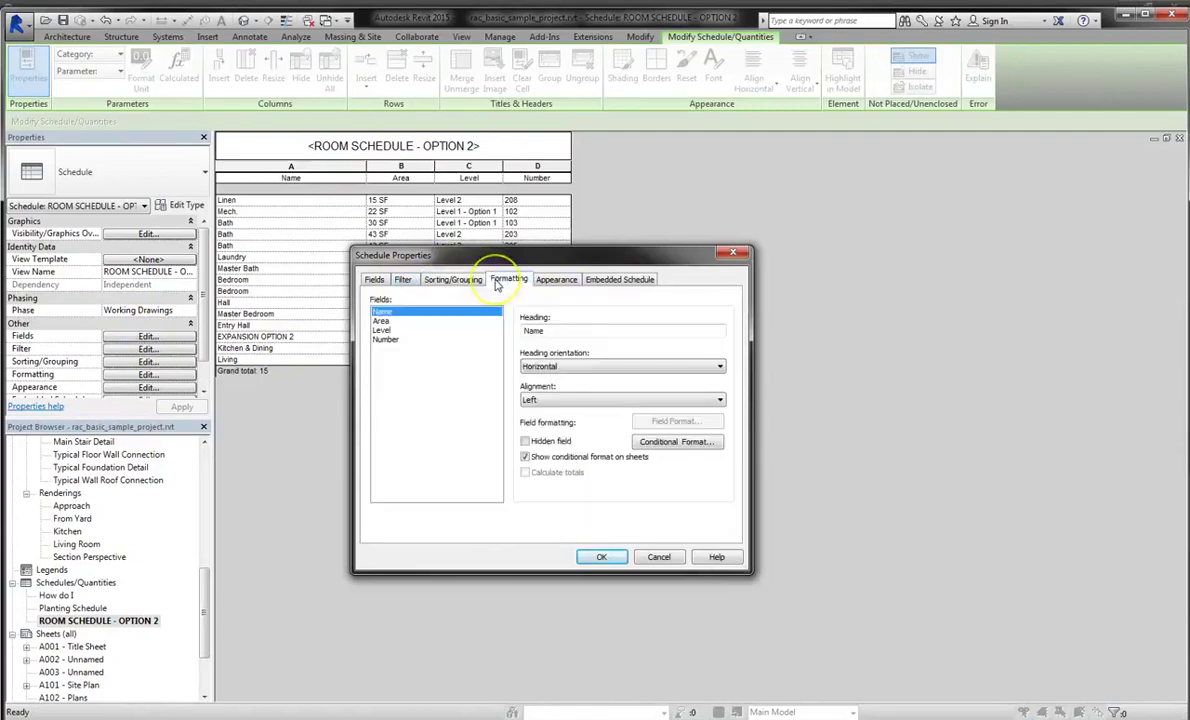
click(382, 320)
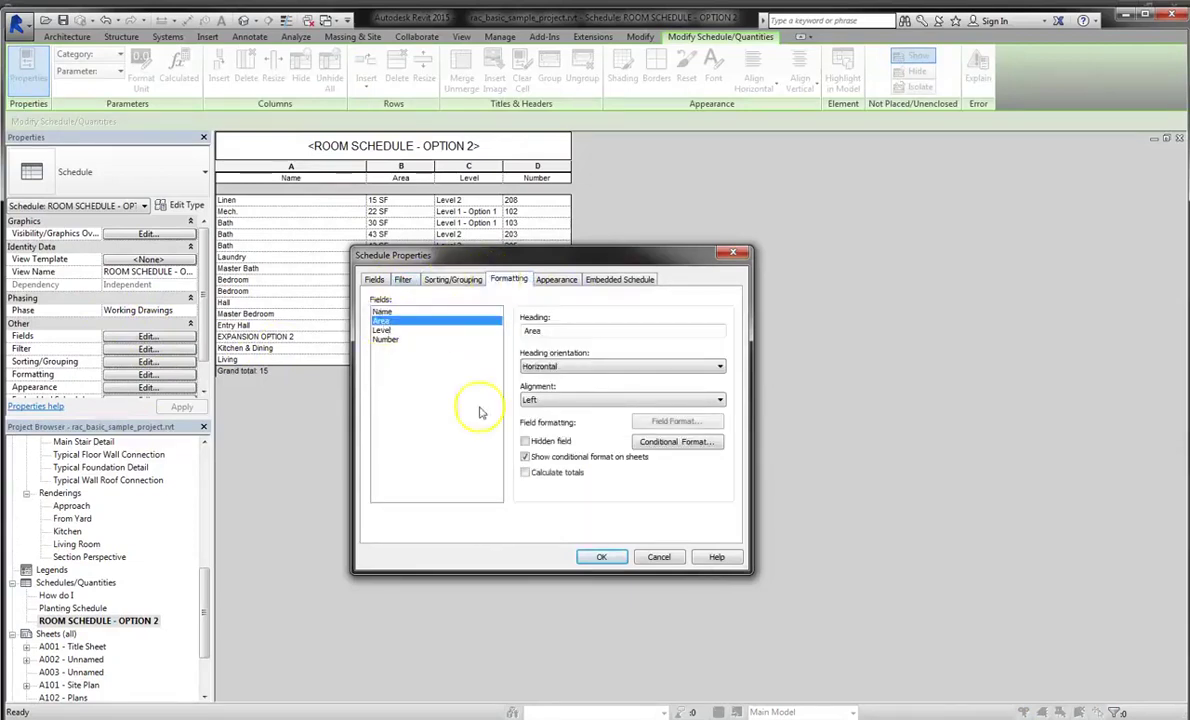
click(525, 473)
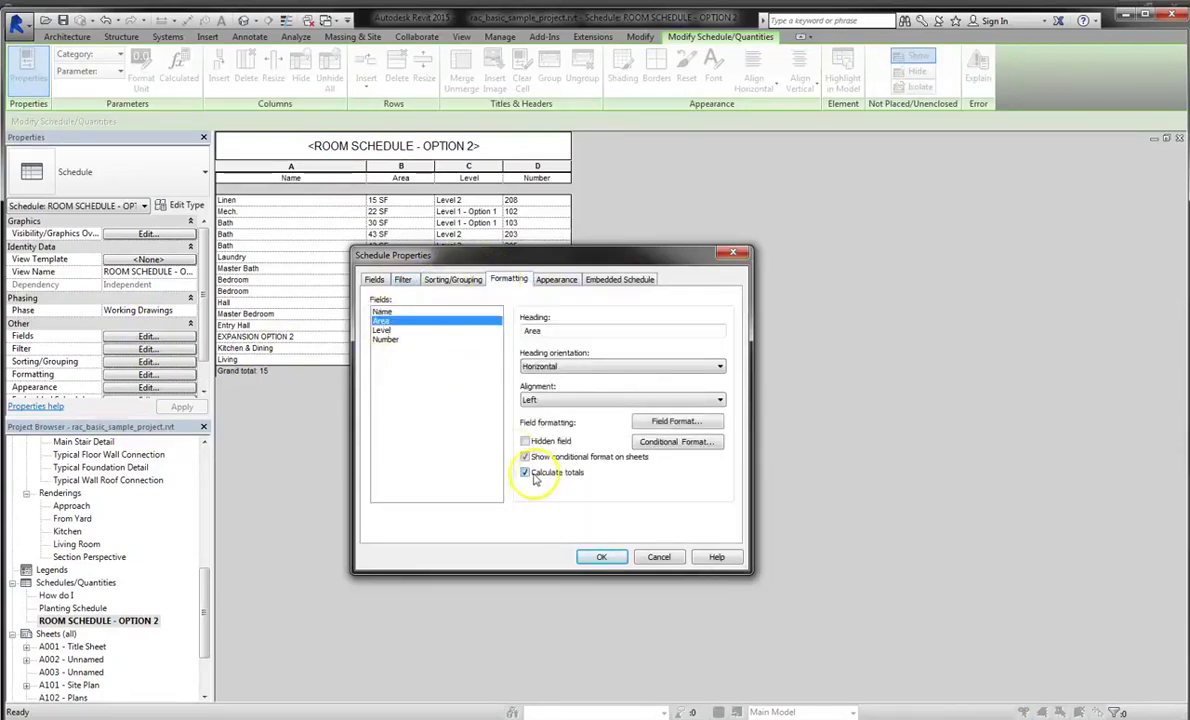
click(601, 557)
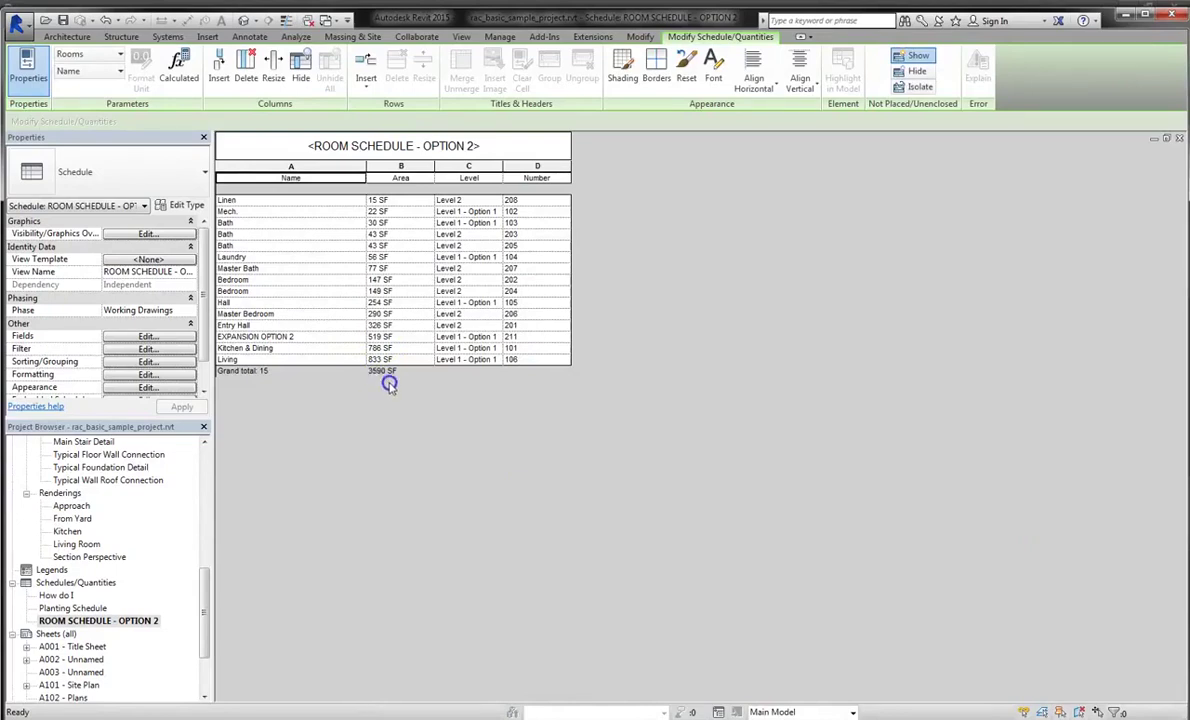
Duplicate the ROOM SCHEDULE - OPTION 2 schedule in the Project Browser
click(137, 617)
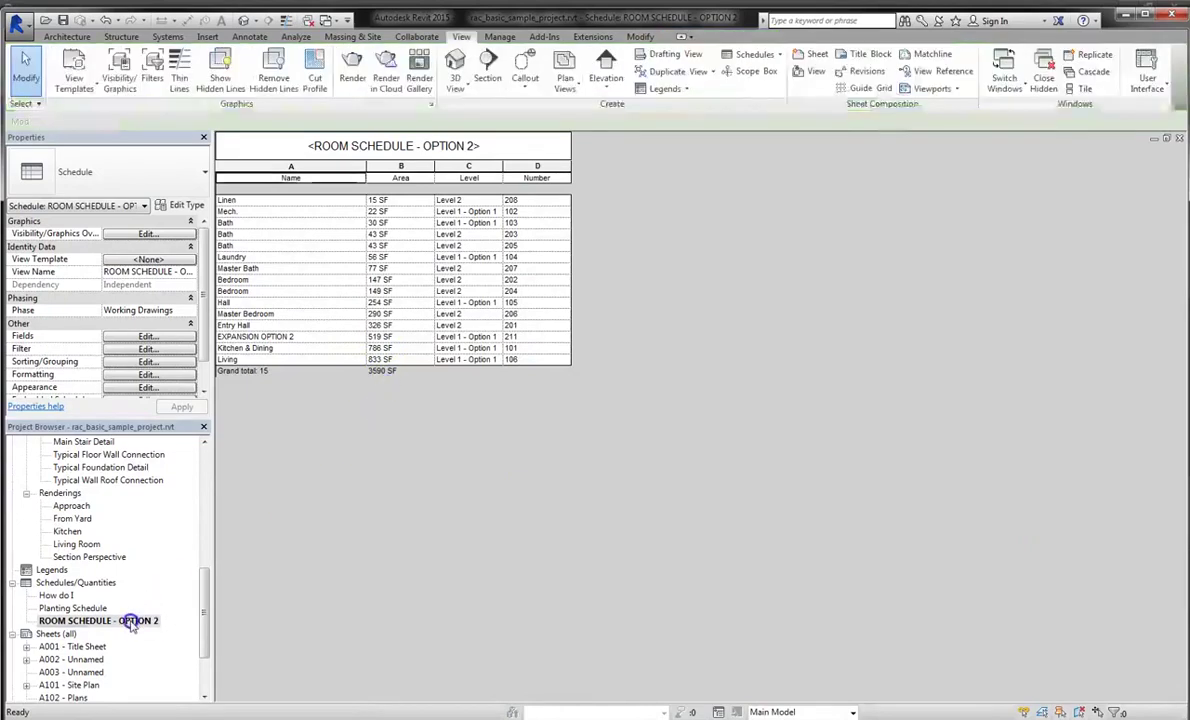
click(72, 608)
right_click(73, 610)
right_click(73, 621)
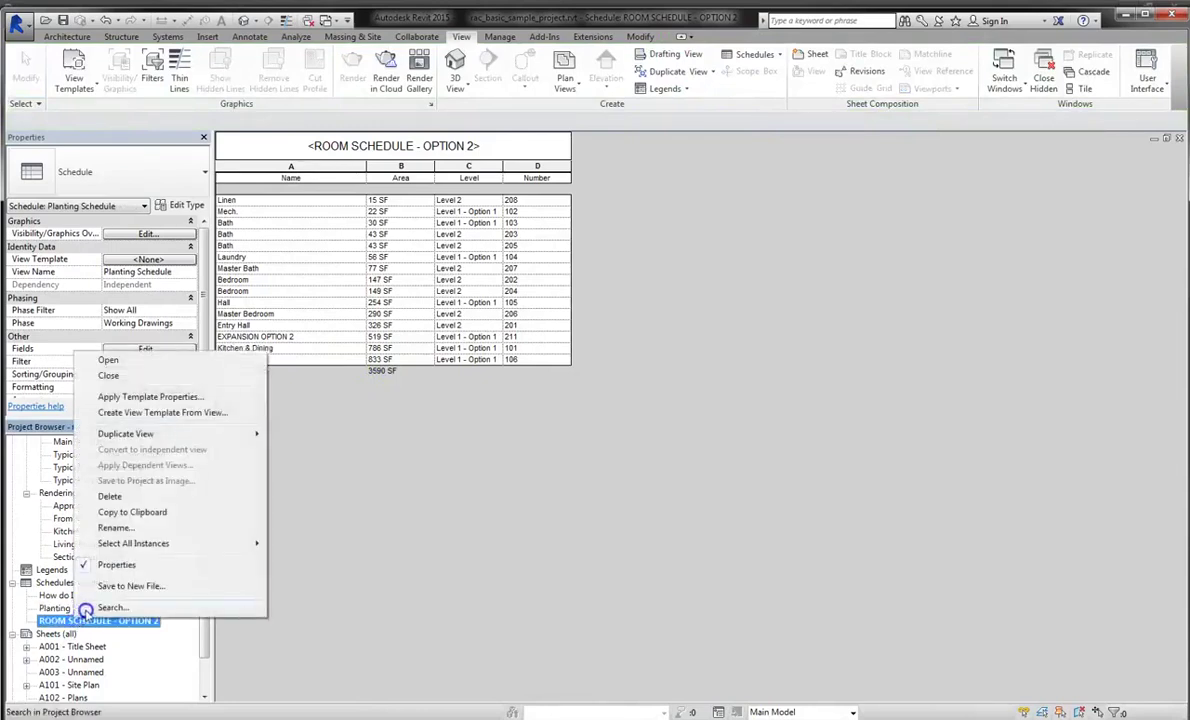
mouse_move(223, 433)
click(305, 435)
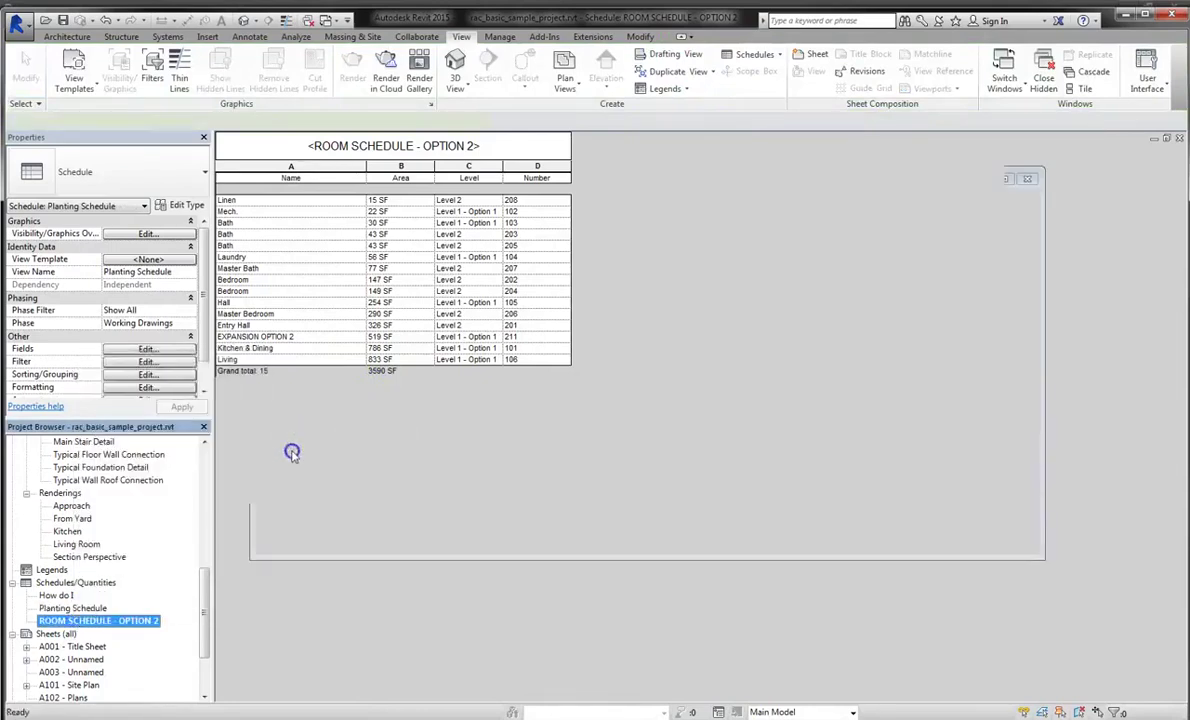
Rename the schedule copy to ROOM SCHEDULE - OPTION 1
right_click(144, 636)
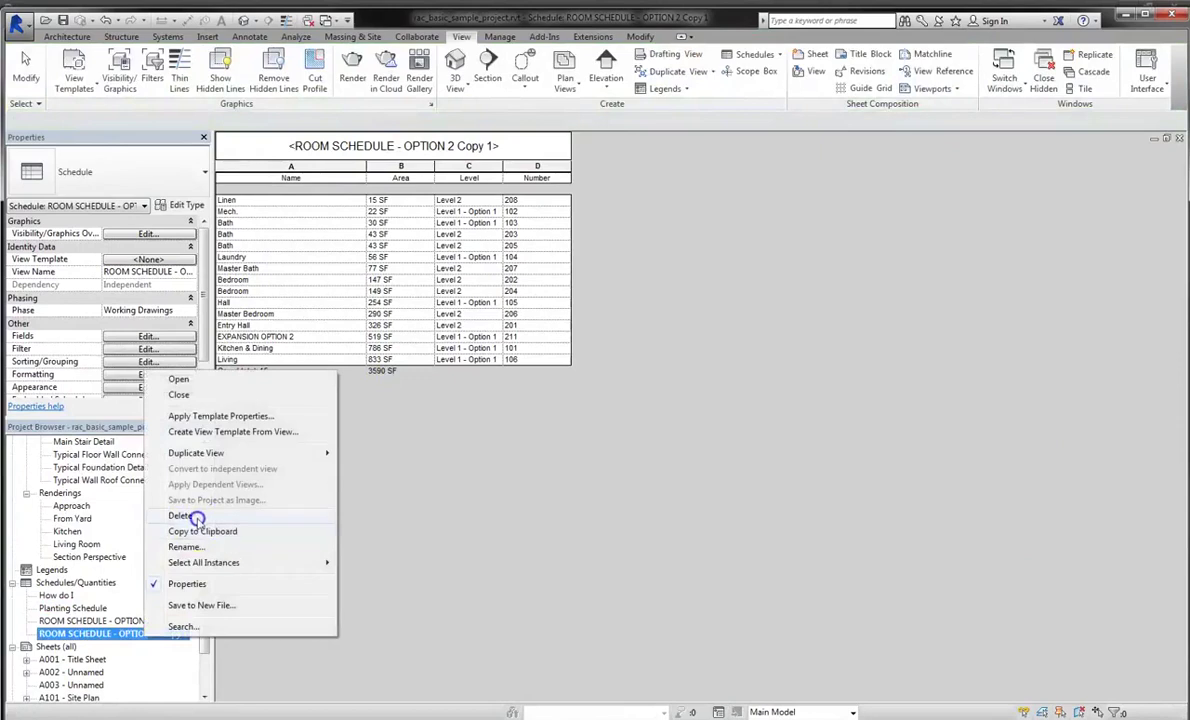
click(183, 547)
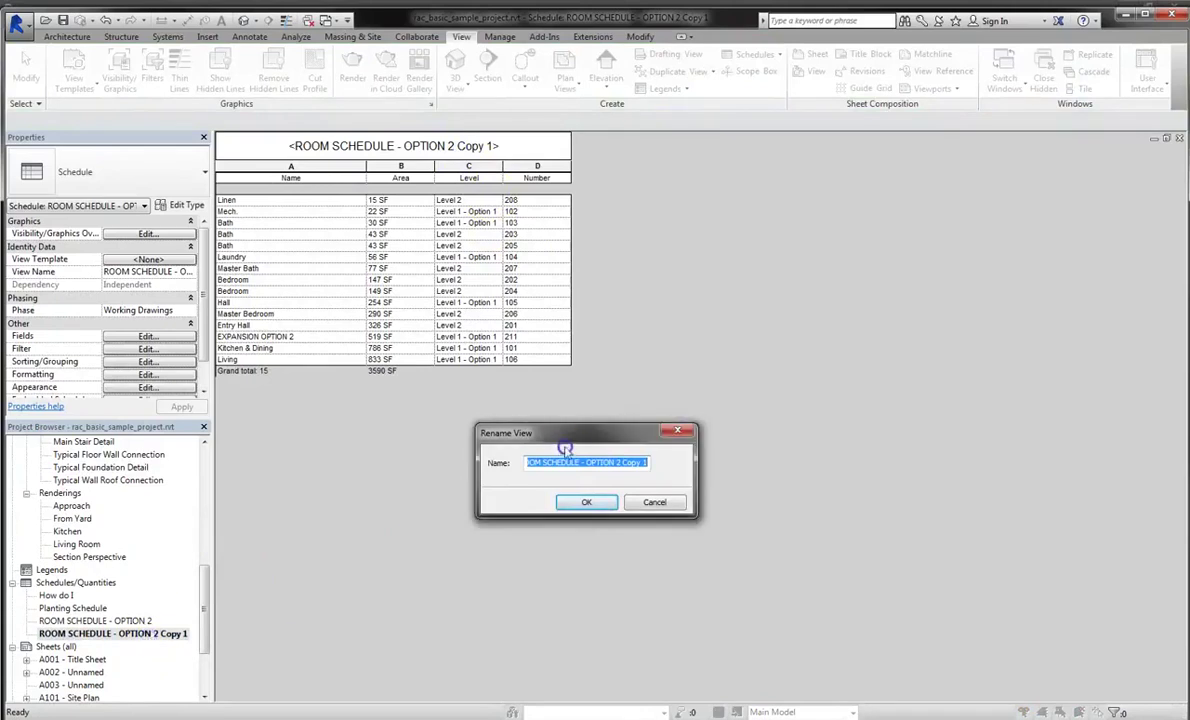
drag(614, 462, 646, 462)
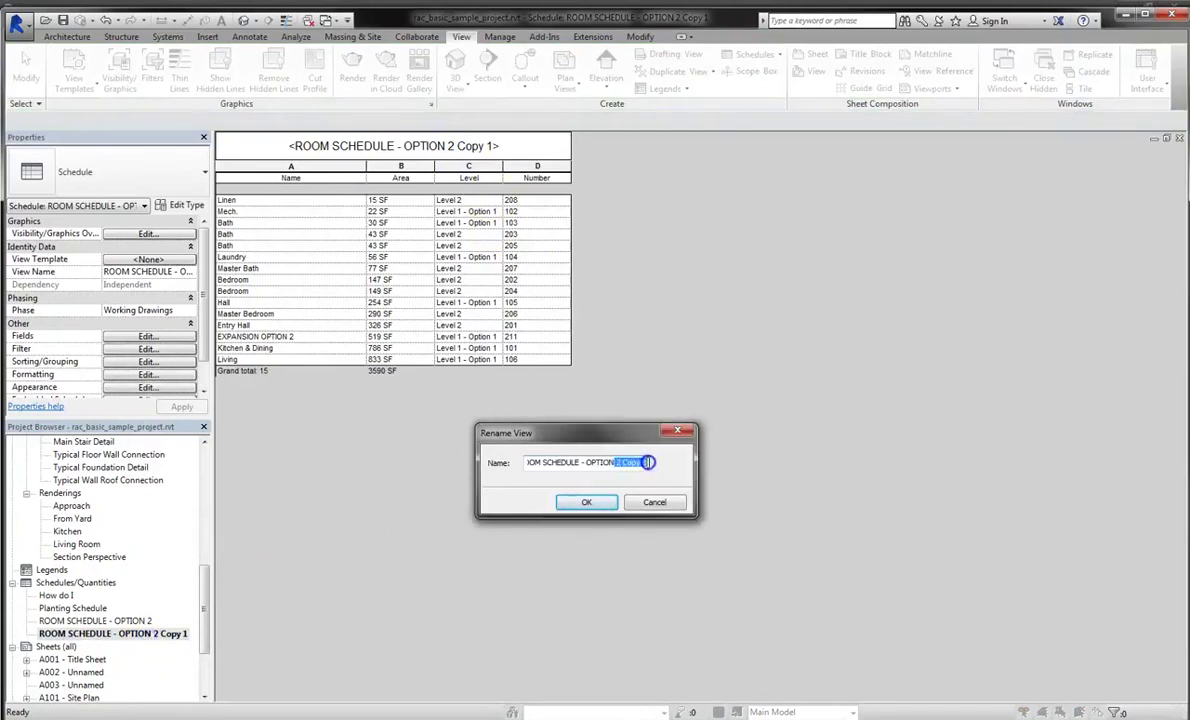
text(1)
click(588, 501)
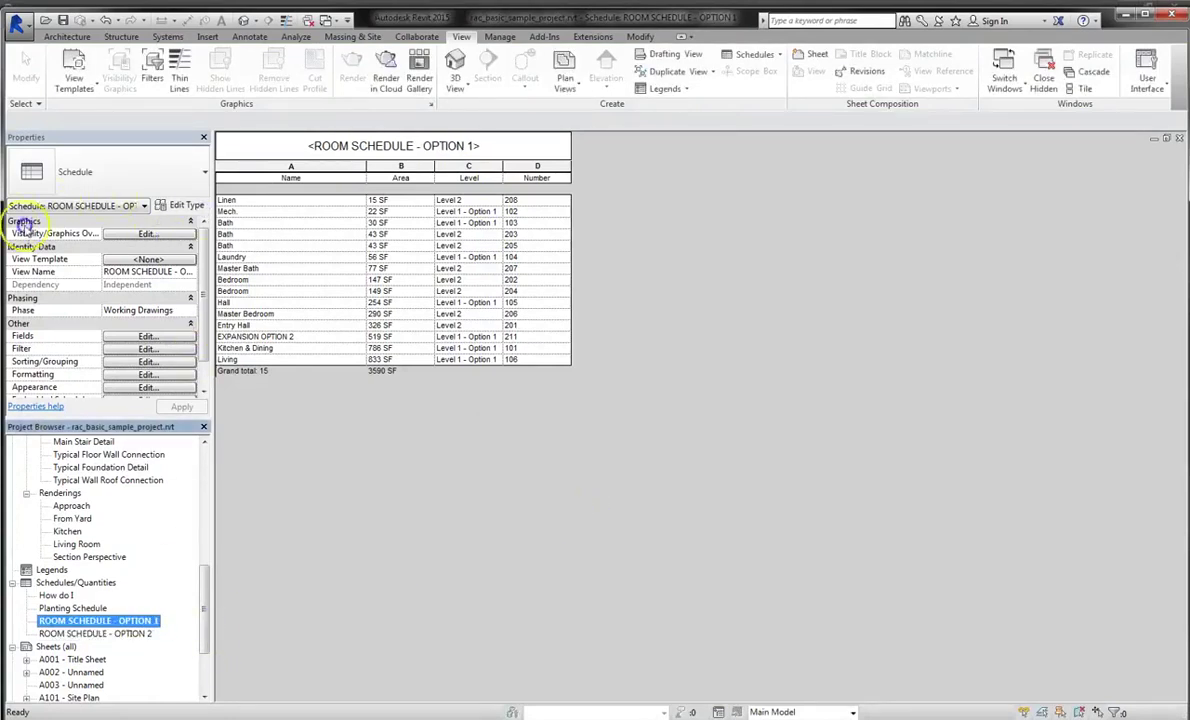
Set the schedule's Expansion design option to Smaller Version Option 1, giving a 3357 SF total
click(167, 234)
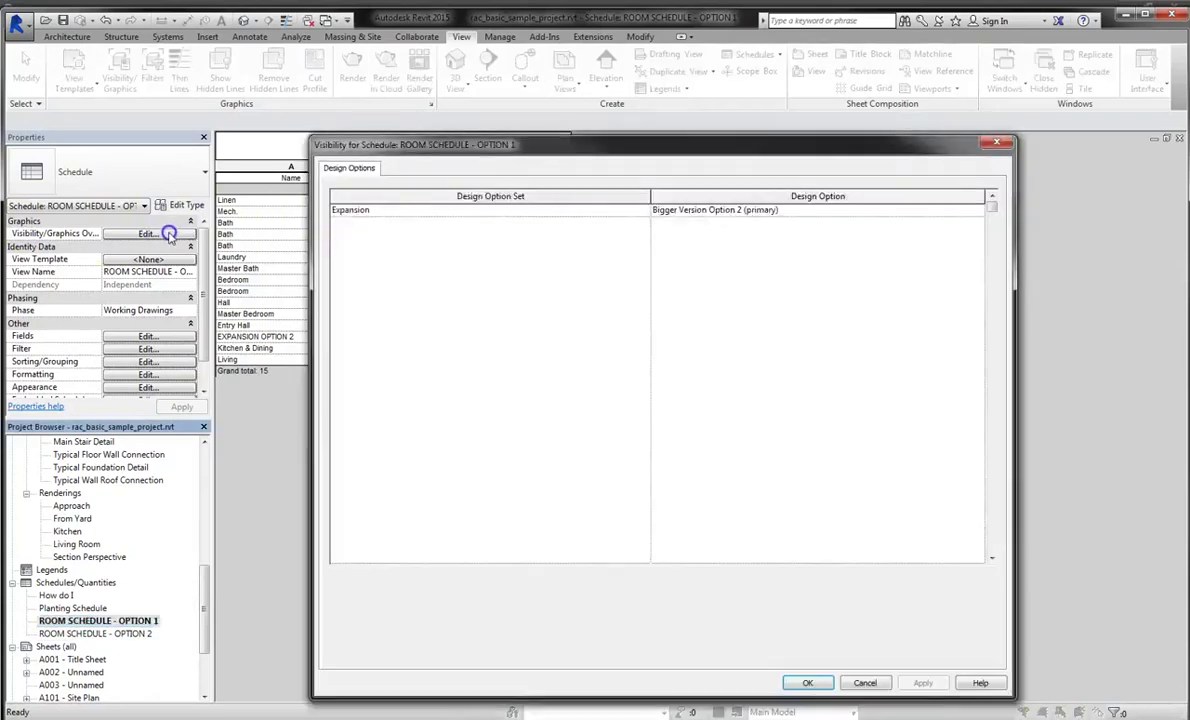
click(976, 212)
click(737, 233)
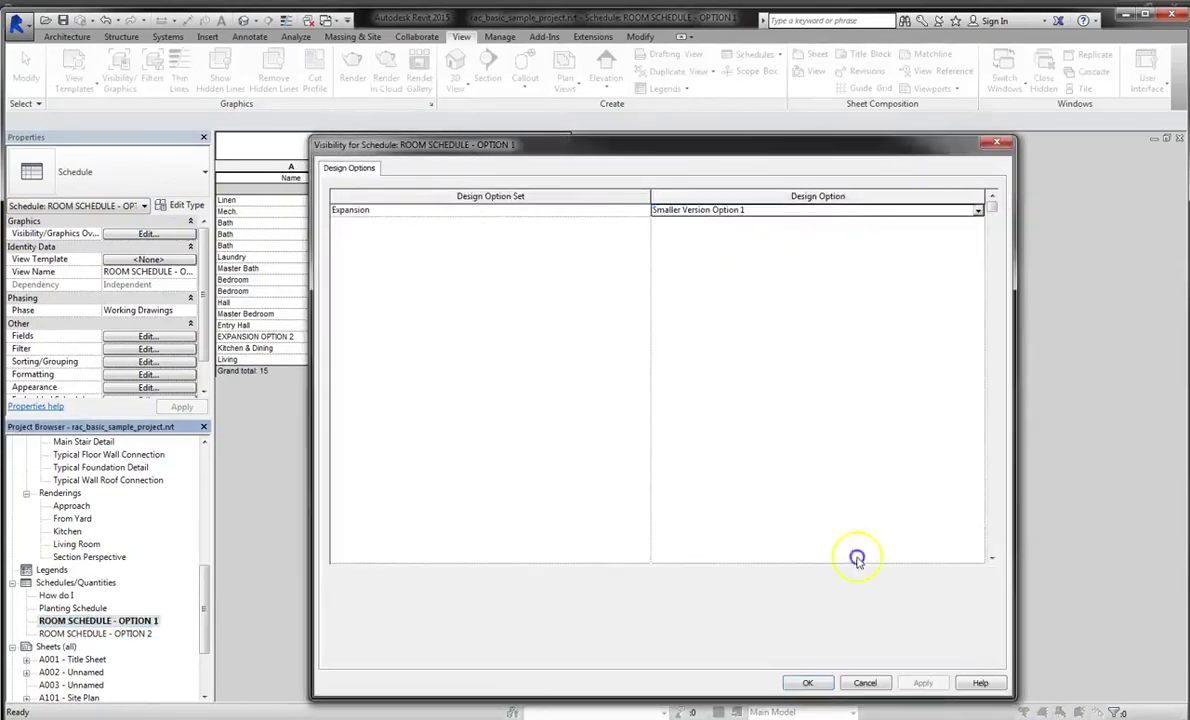
click(808, 683)
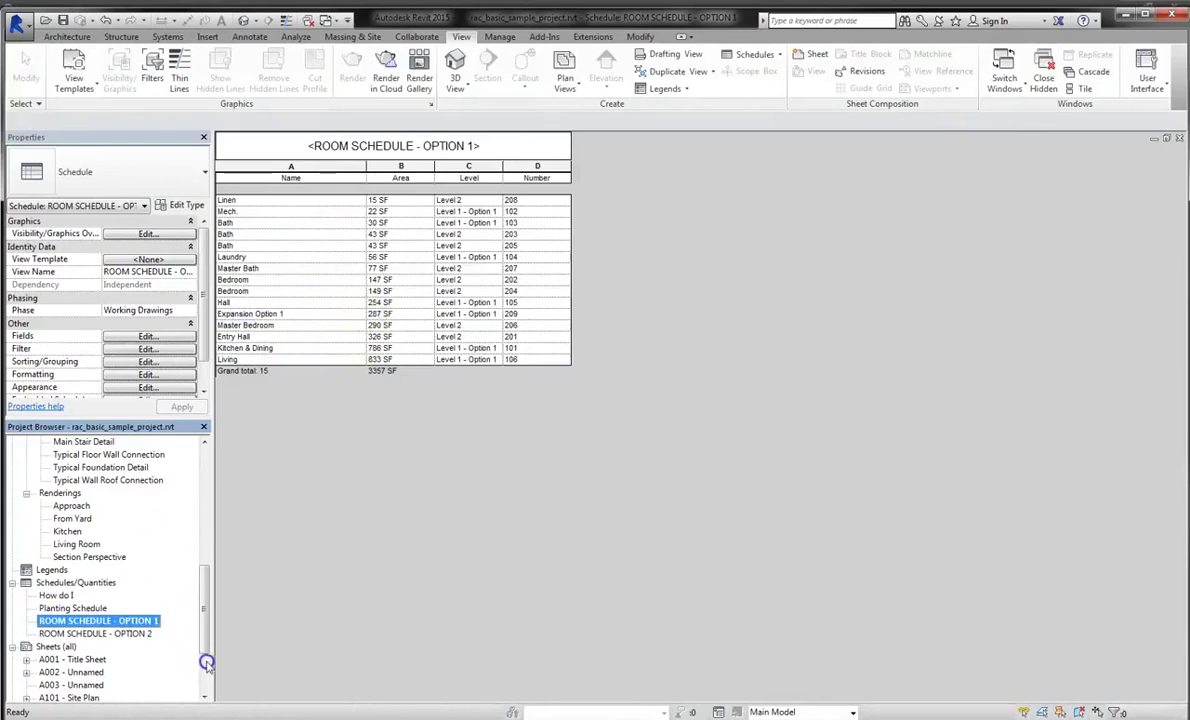
Open sheet A002 and place ROOM SCHEDULE - OPTION 1 beside the Level 1 - Option 1 plan
scroll(208, 662, down, 3)
double_click(75, 569)
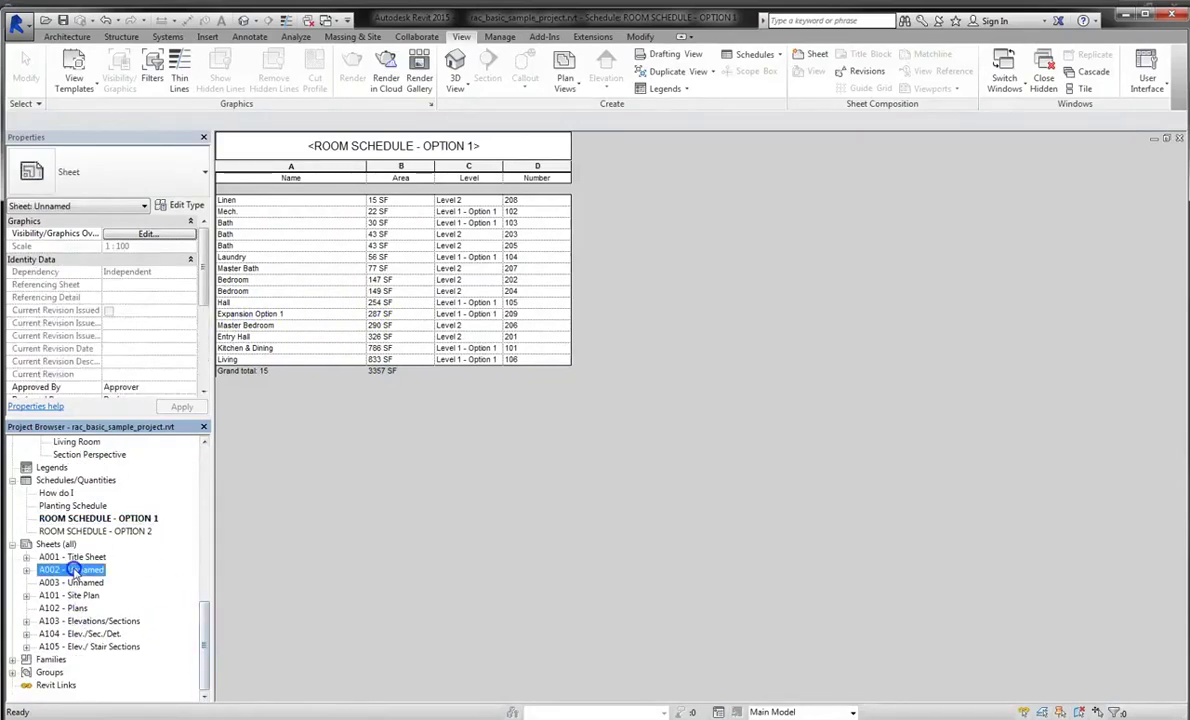
mouse_move(207, 627)
mouse_down()
mouse_move(207, 566)
mouse_move(207, 580)
mouse_up()
click(92, 659)
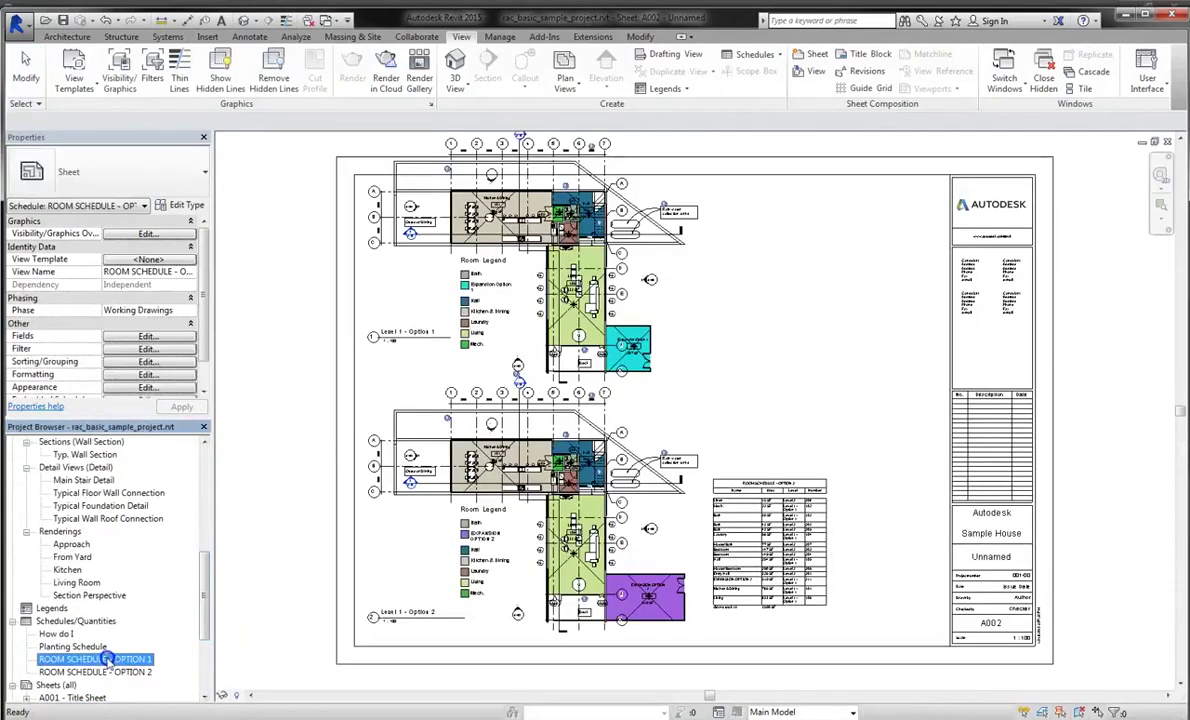
drag(92, 659, 771, 279)
click(814, 376)
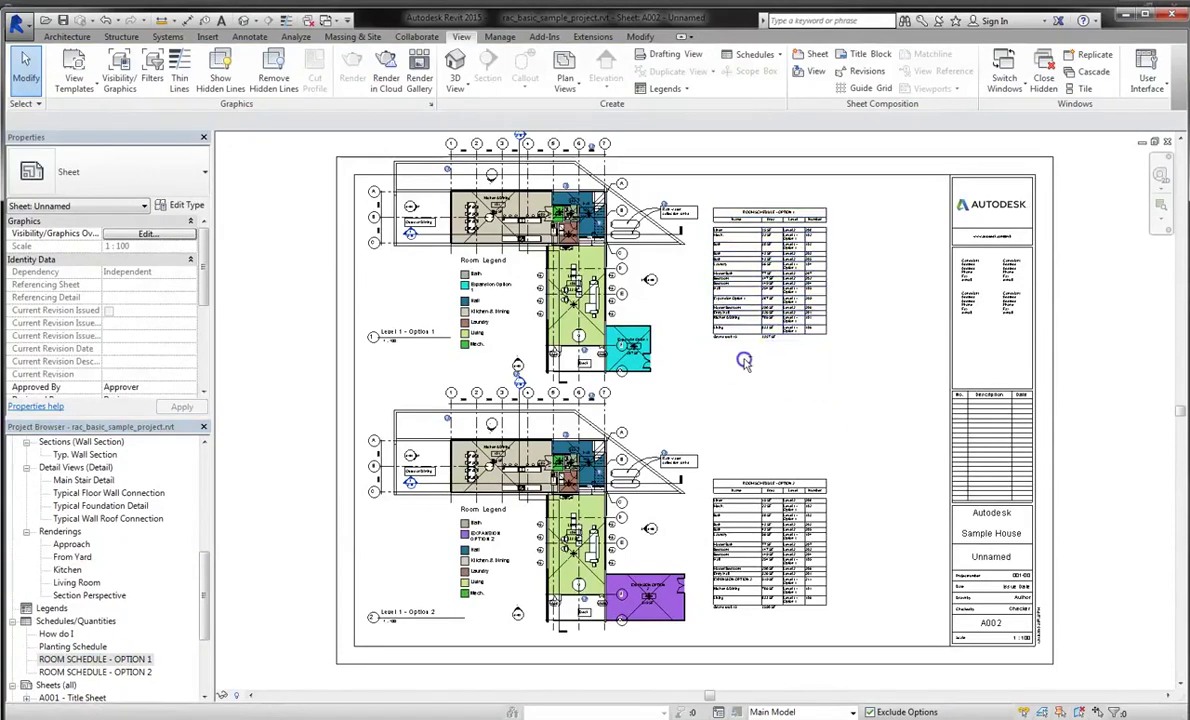
scroll(784, 367, up, 3)
scroll(850, 308, up, 2)
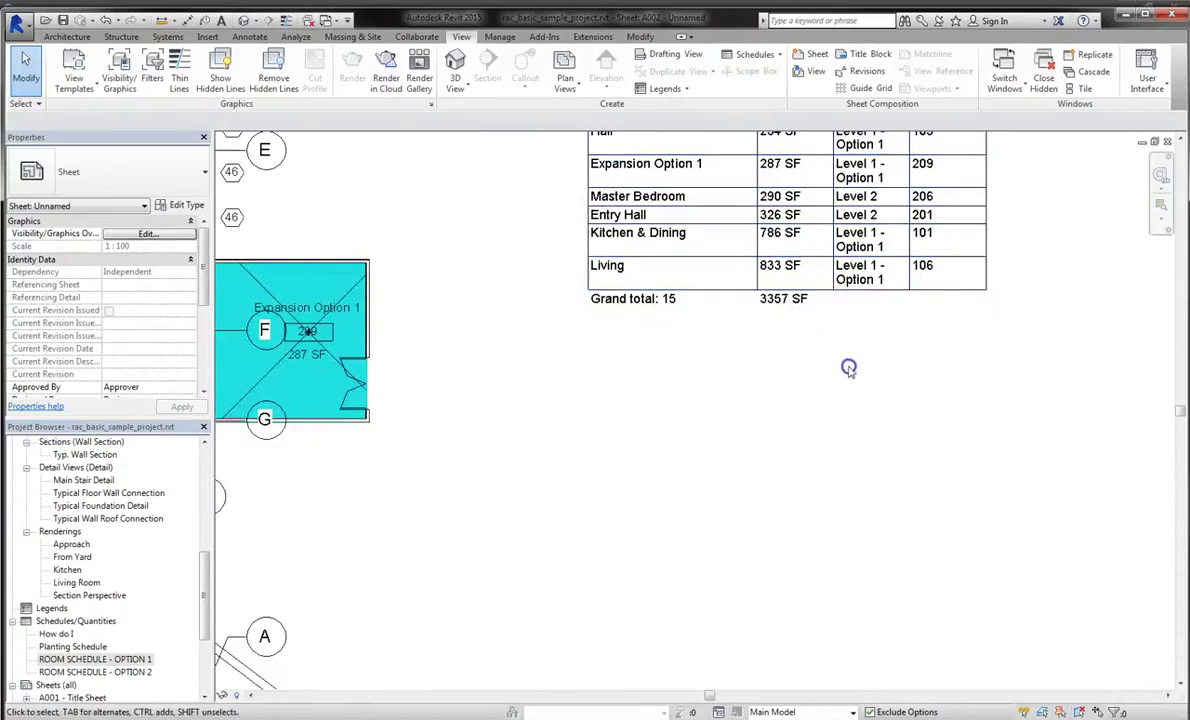
scroll(847, 365, down, 2)
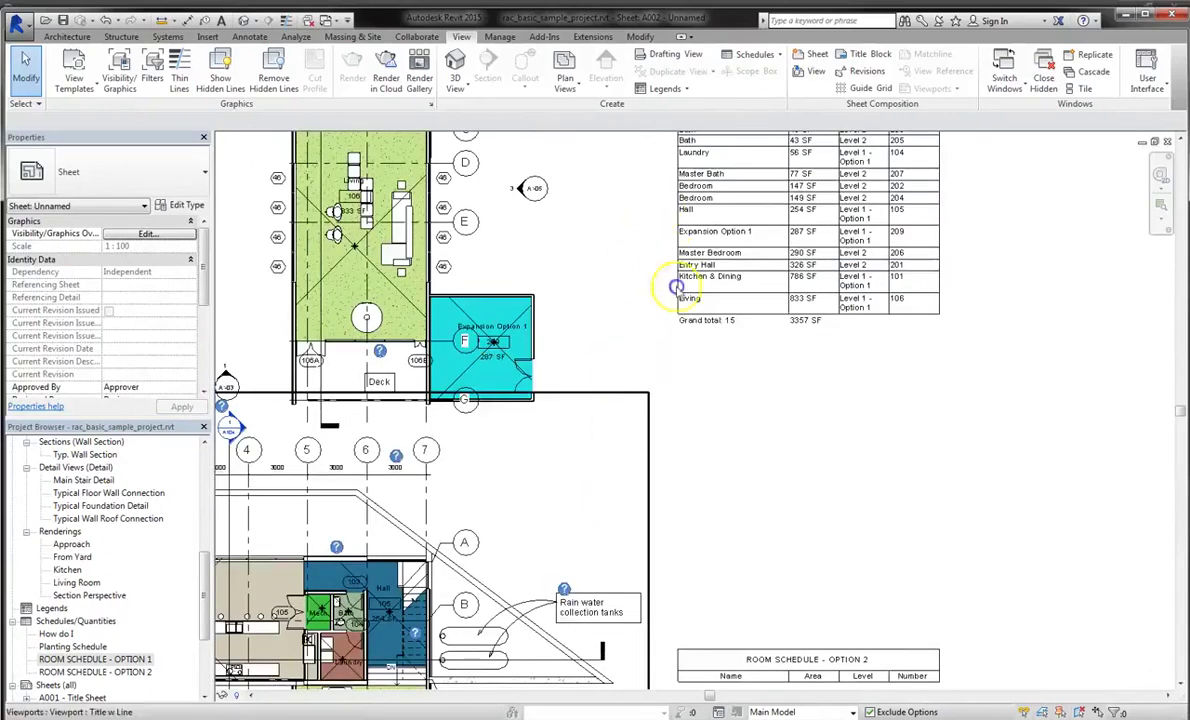
middle_drag(657, 440, 696, 78)
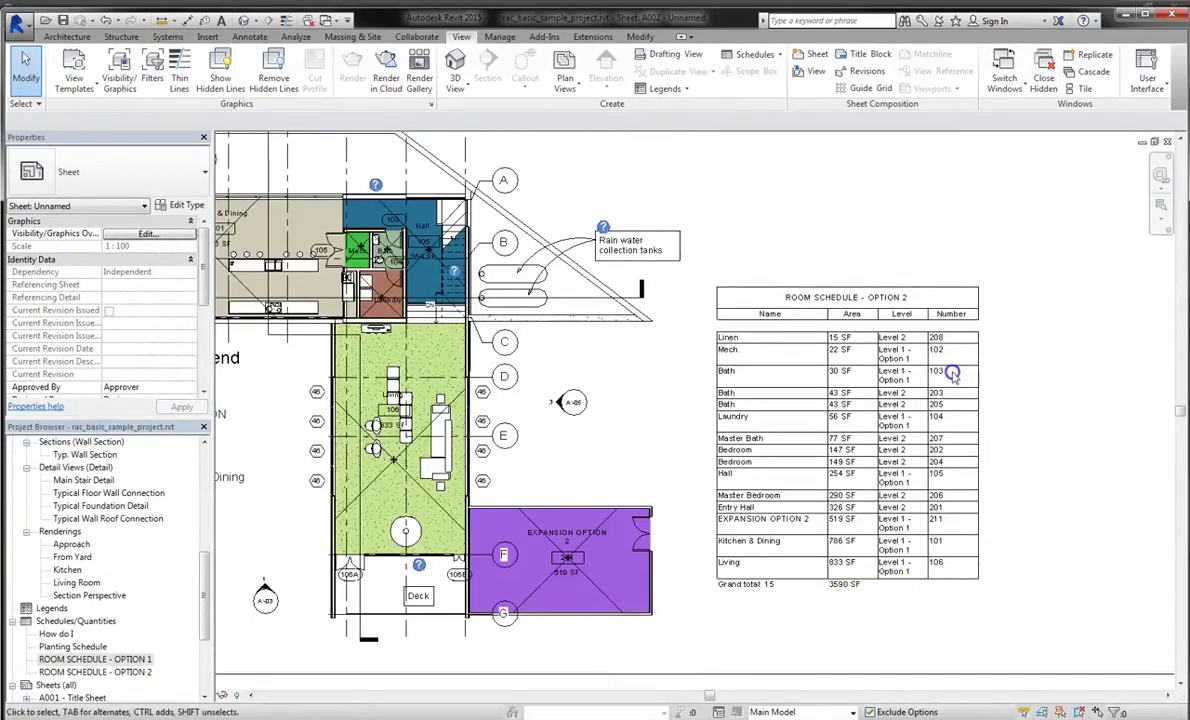
scroll(905, 488, down, 2)
scroll(905, 485, down, 2)
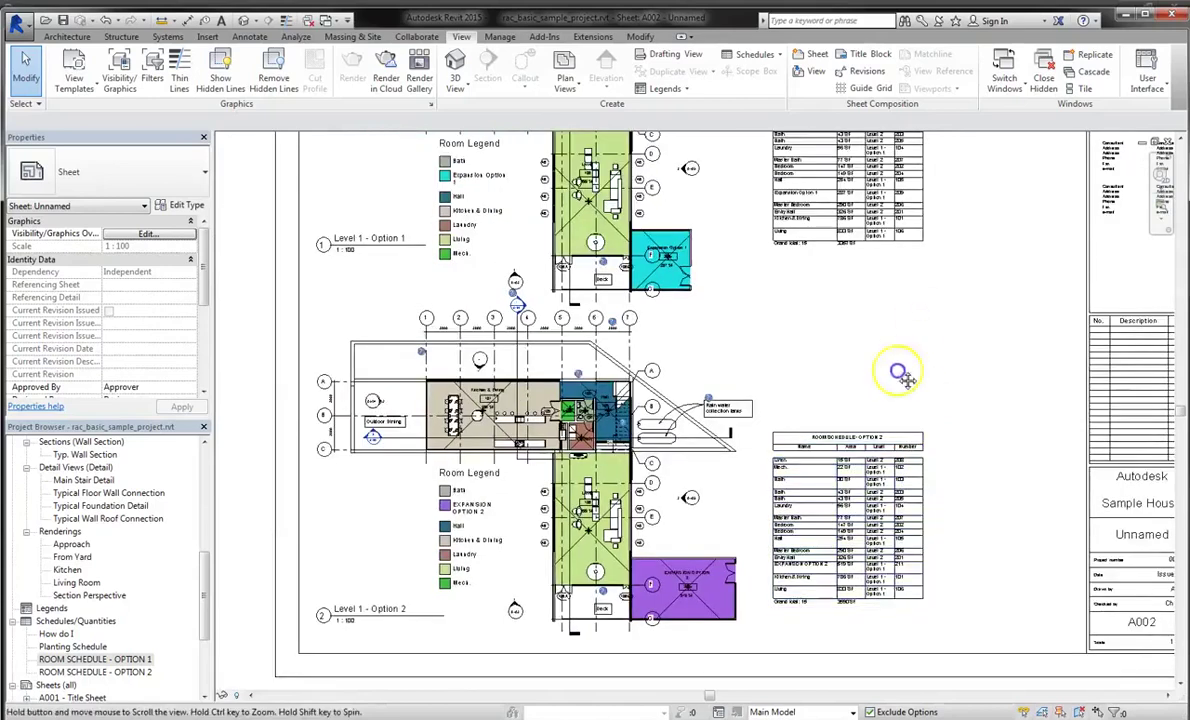
scroll(880, 390, up, 3)
scroll(866, 460, down, 1)
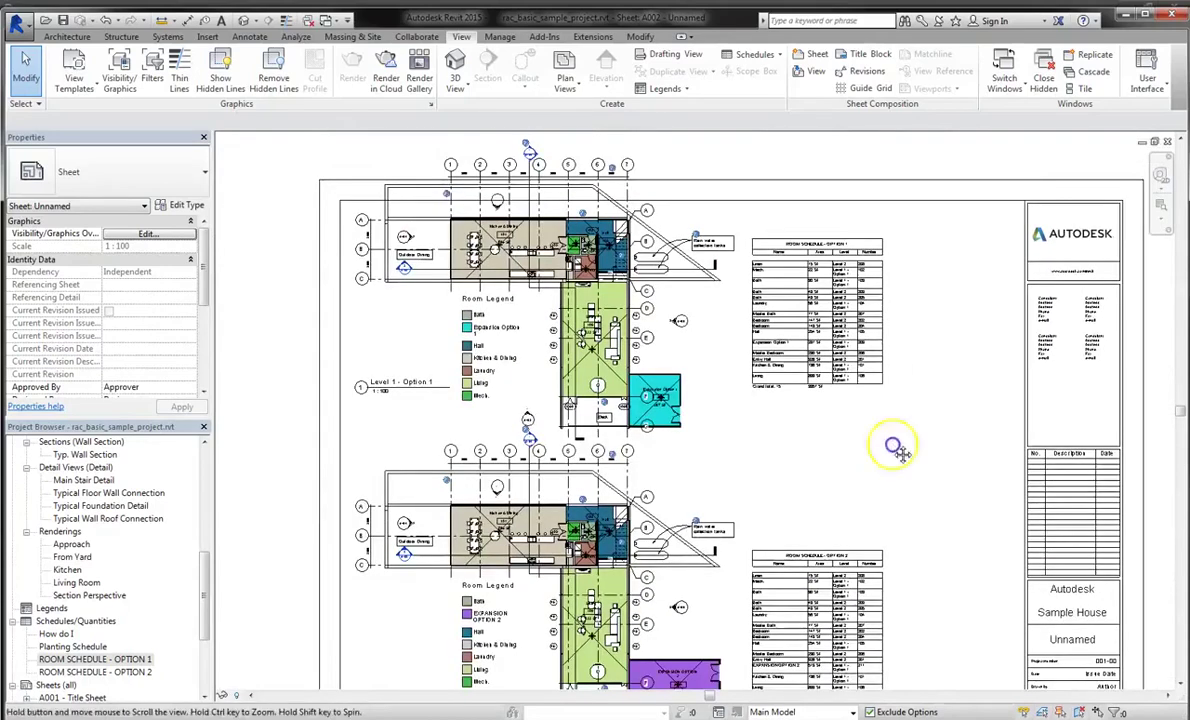
middle_drag(895, 445, 876, 405)
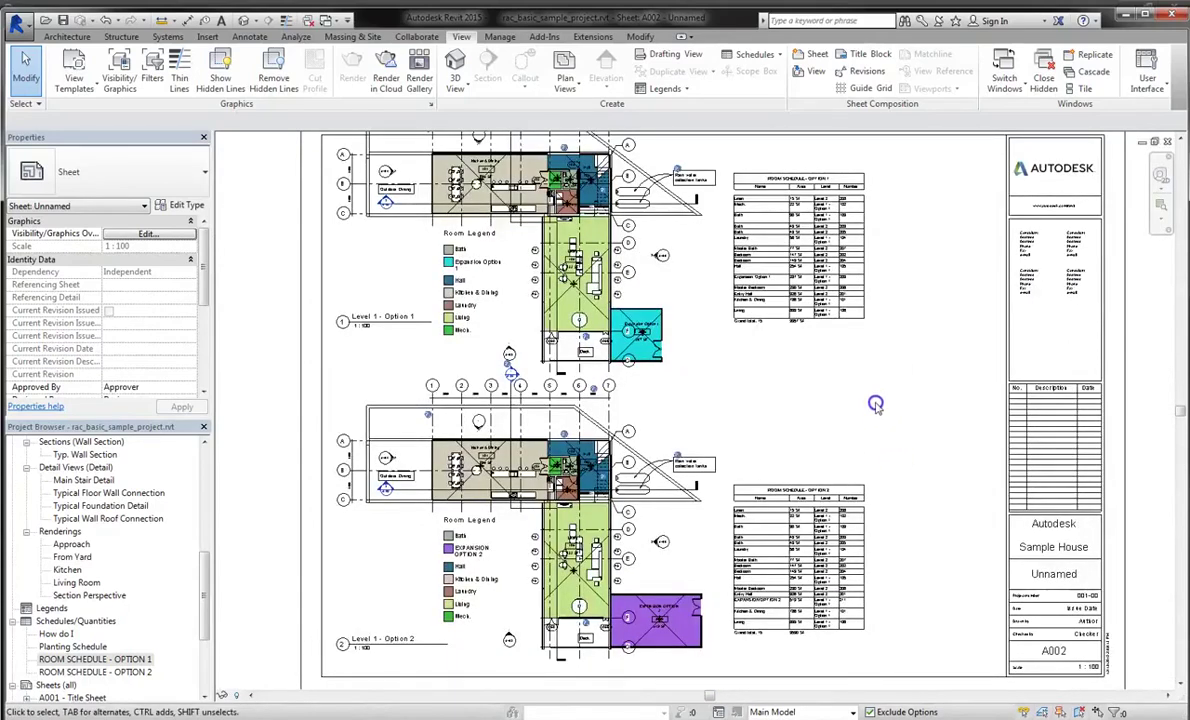